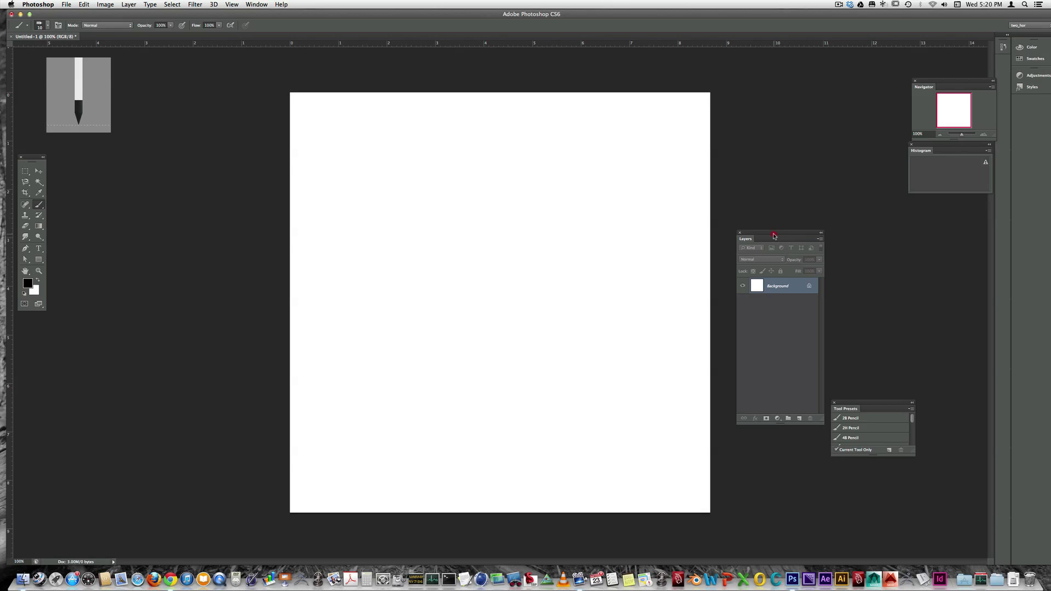
Move the Layers panel over the canvas, set its thumbnails to the largest size, and enlarge the panel
left_click_drag(774, 235, 754, 98)
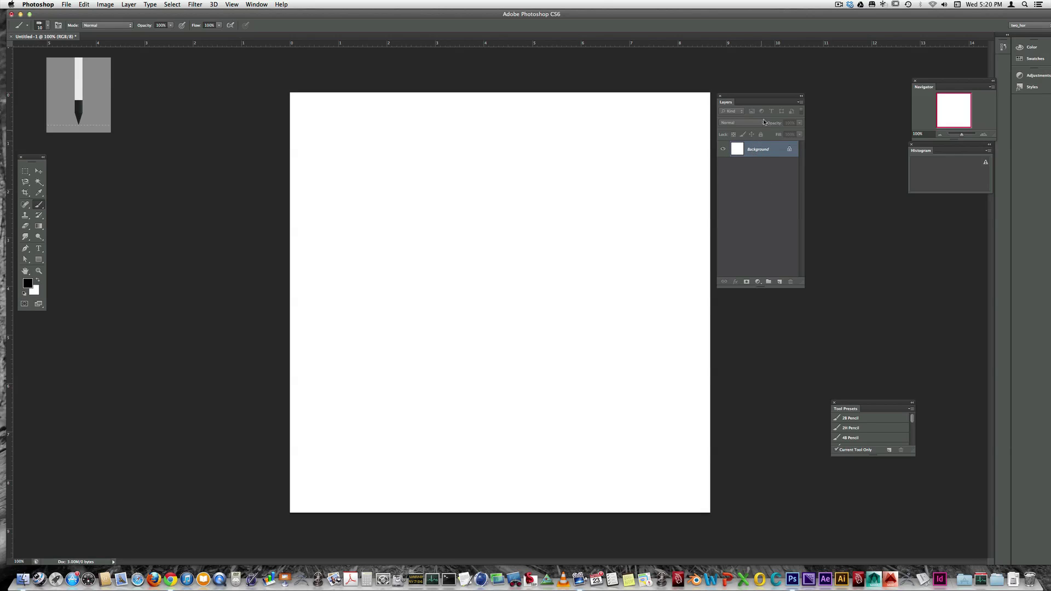
left_click_drag(770, 98, 457, 149)
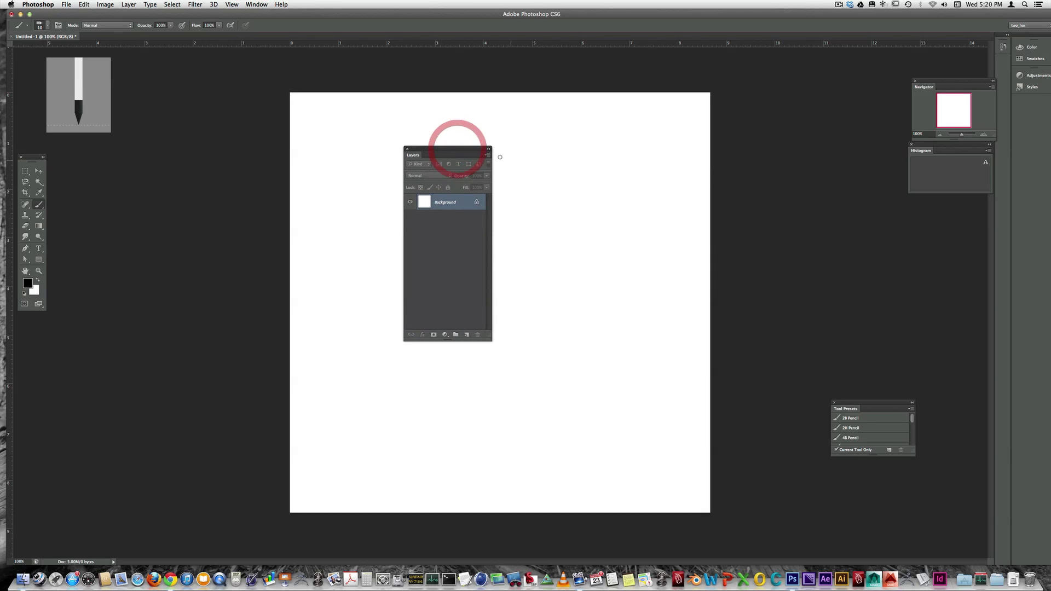
left_click(487, 156)
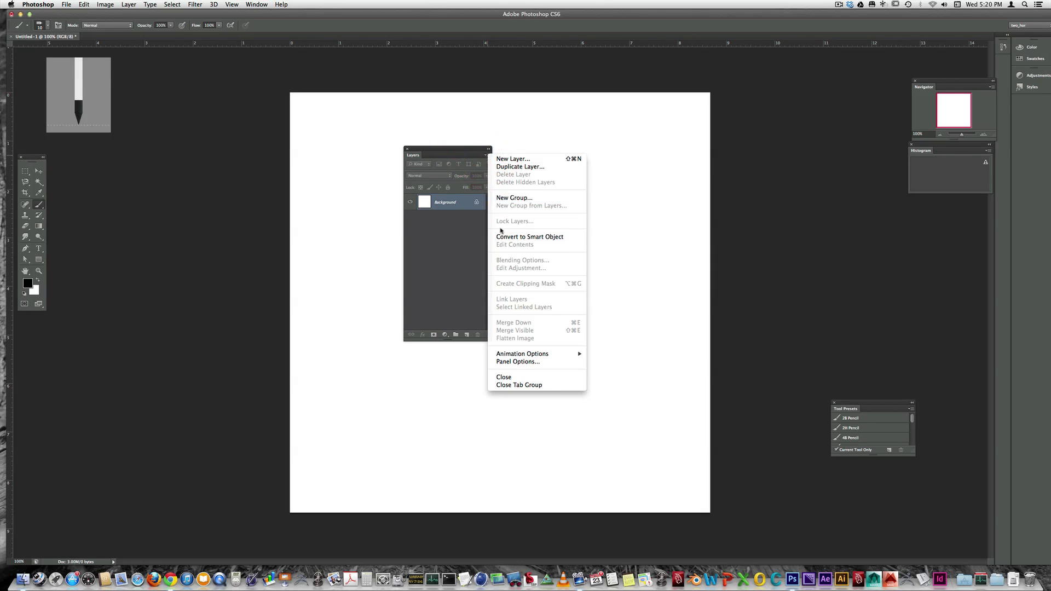
left_click(525, 361)
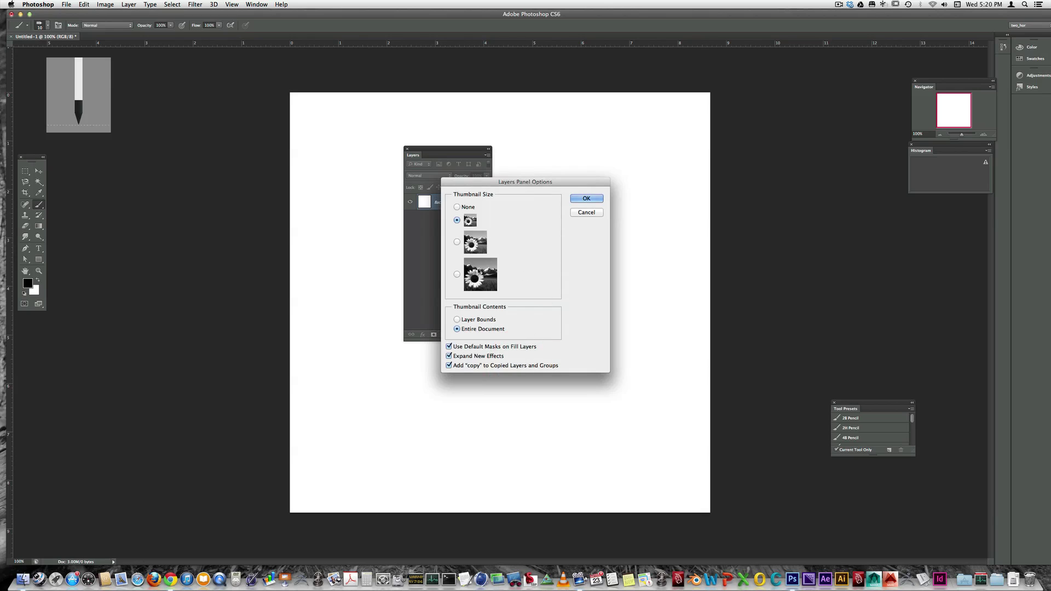
left_click(456, 274)
left_click(587, 199)
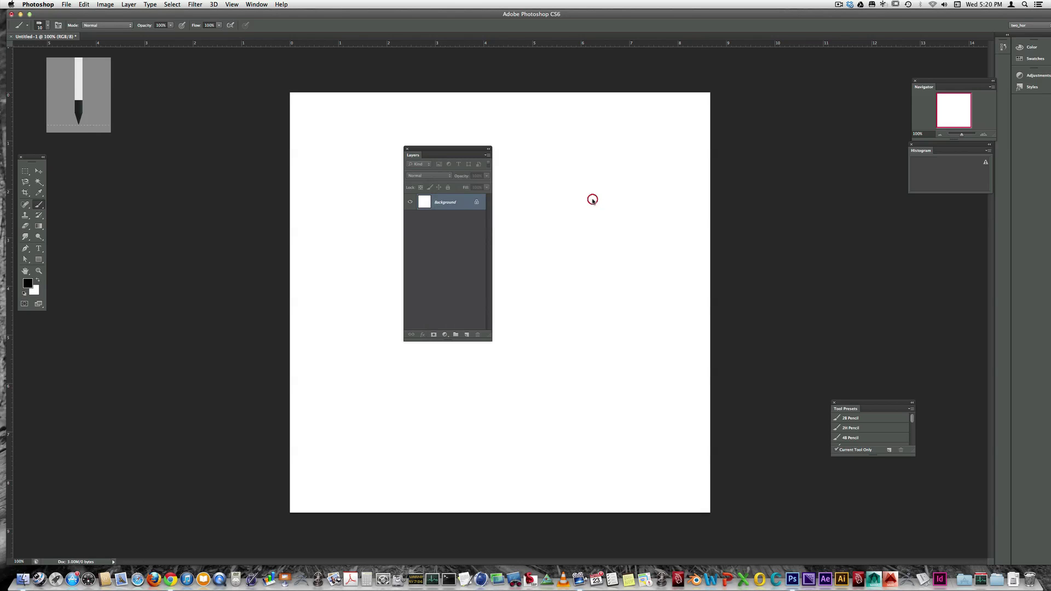
left_click_drag(490, 338, 585, 354)
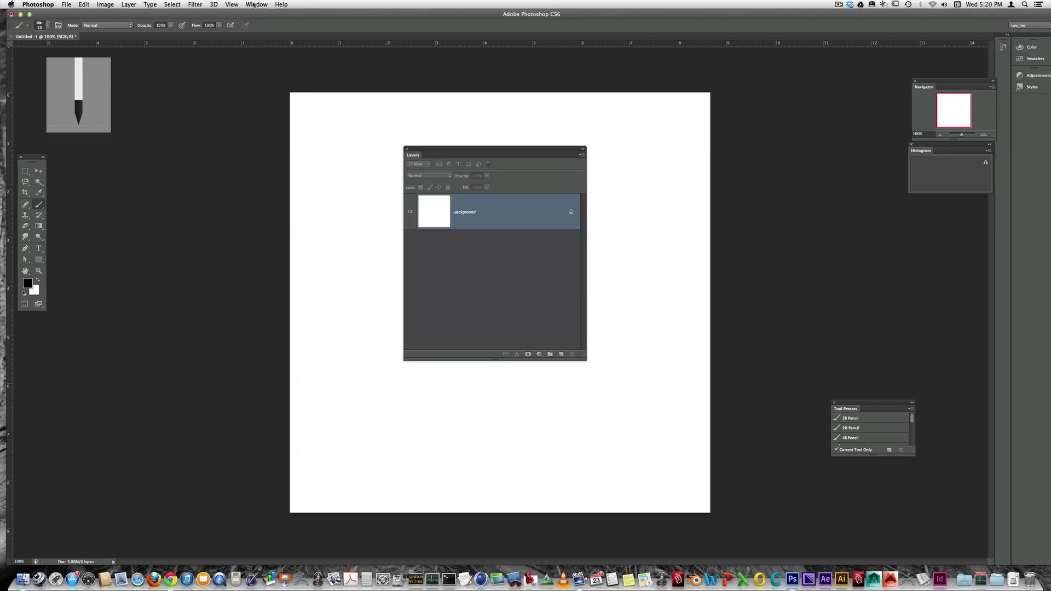
Hide and restore the Layers panel, and move it off the middle of the canvas to its edge
left_click(253, 4)
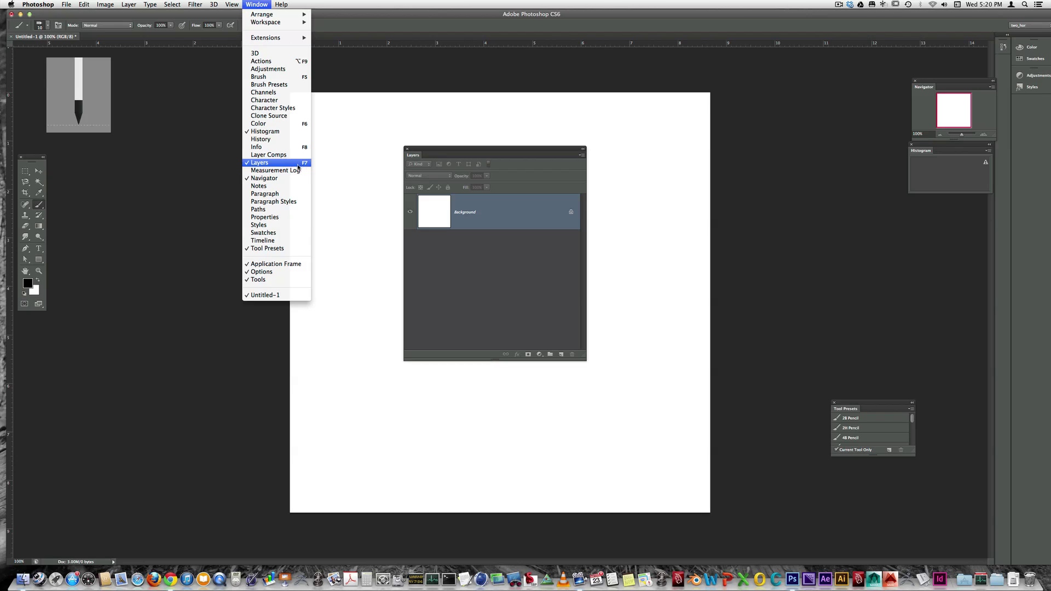
left_click(298, 163)
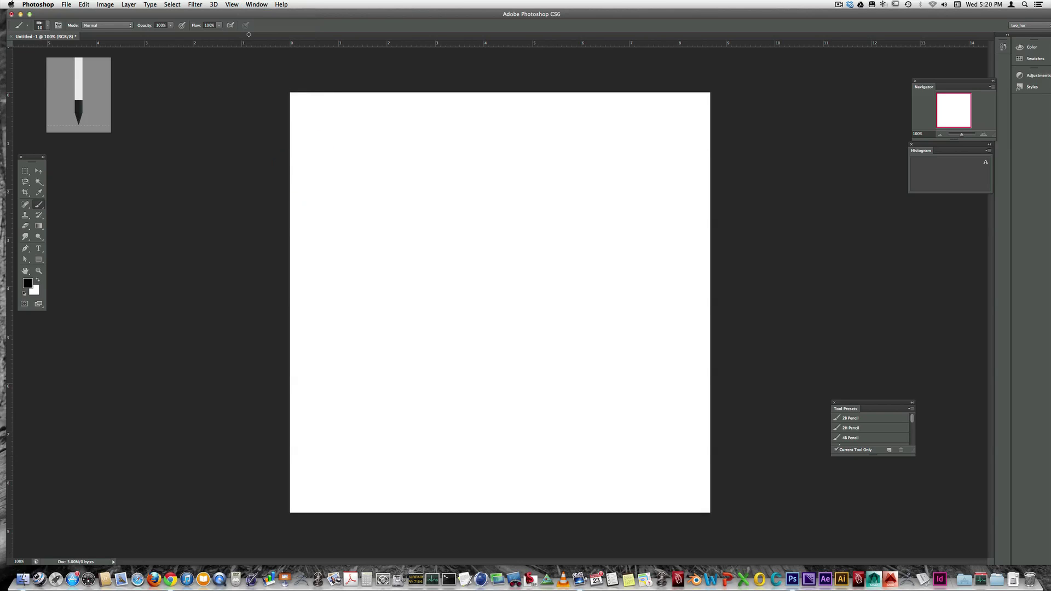
left_click(257, 4)
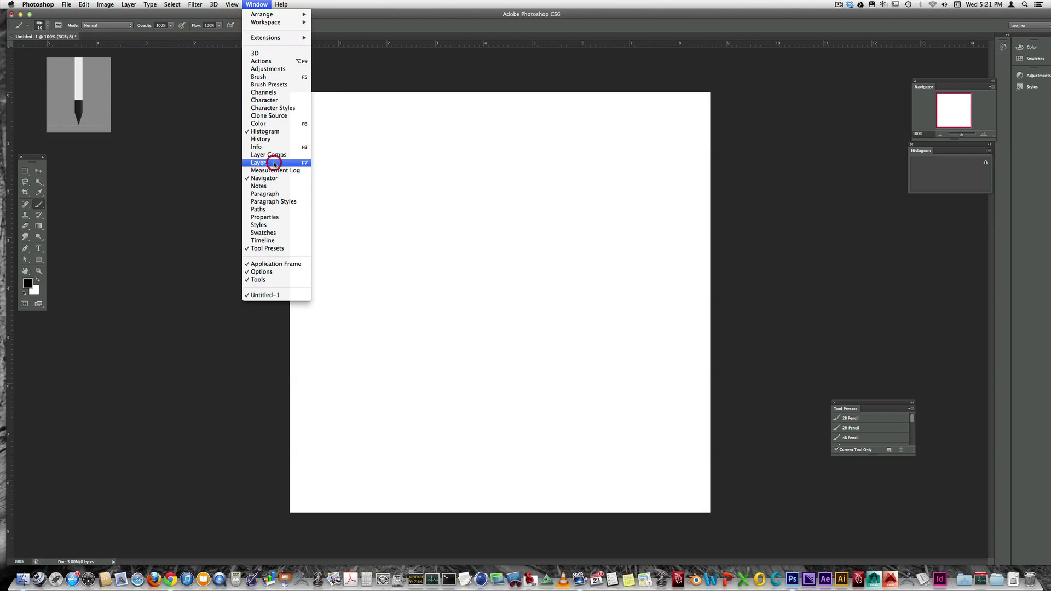
left_click(274, 164)
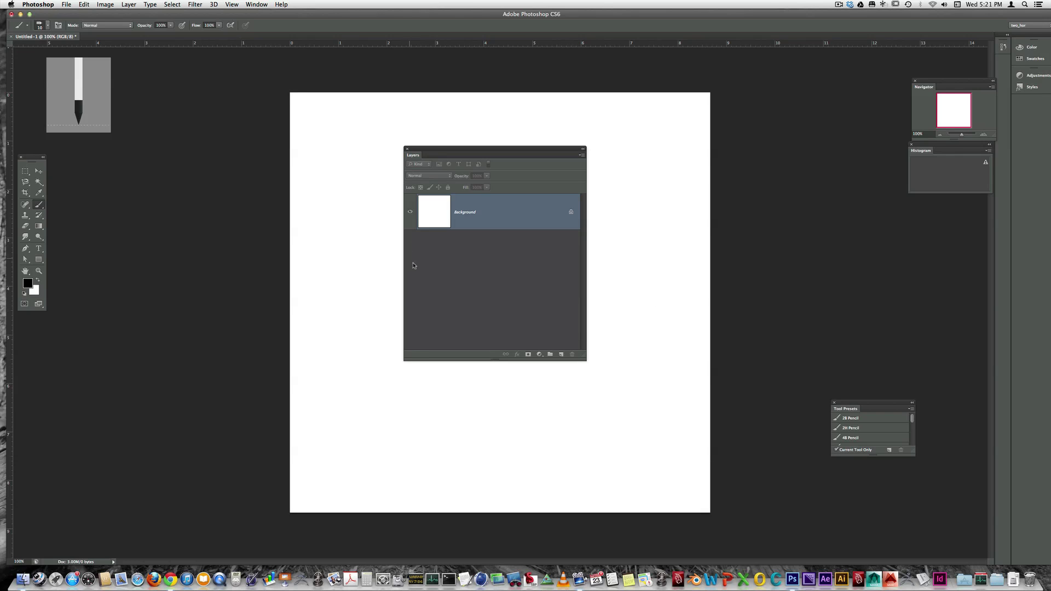
left_click_drag(491, 153, 788, 121)
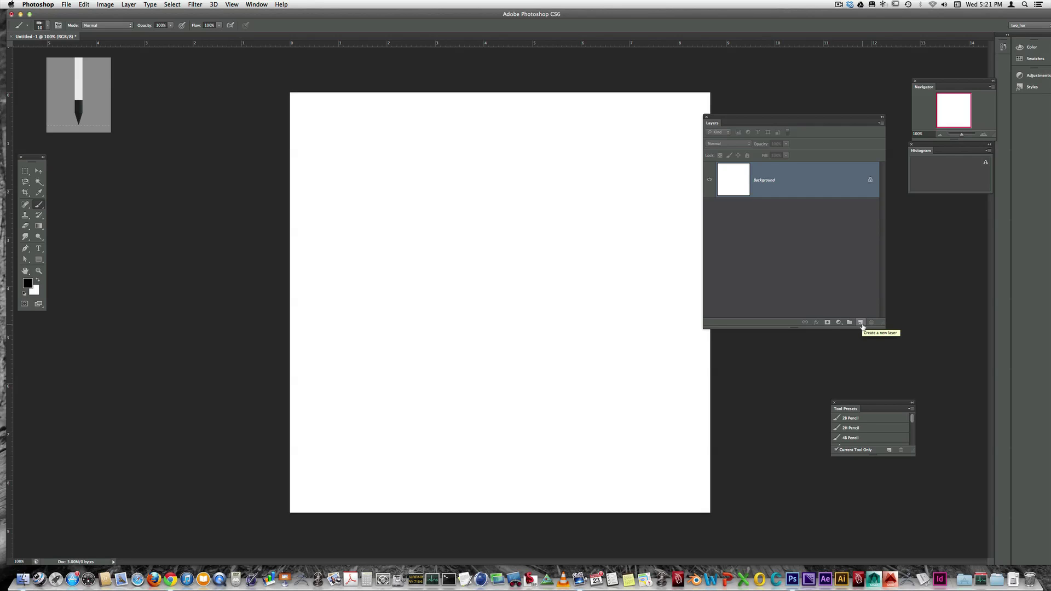
Add a new layer above the Background and draw a large black X across the upper half of the canvas
left_click(860, 323)
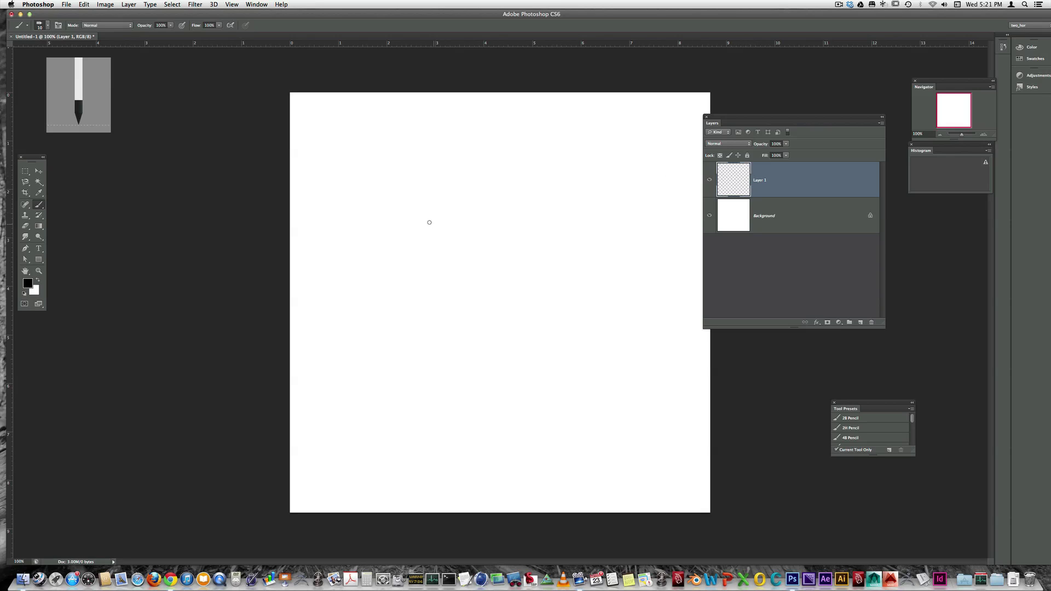
mouse_move(570, 175)
left_mouse_down()
mouse_move(441, 239)
mouse_move(367, 296)
left_mouse_up()
left_click_drag(398, 187, 596, 297)
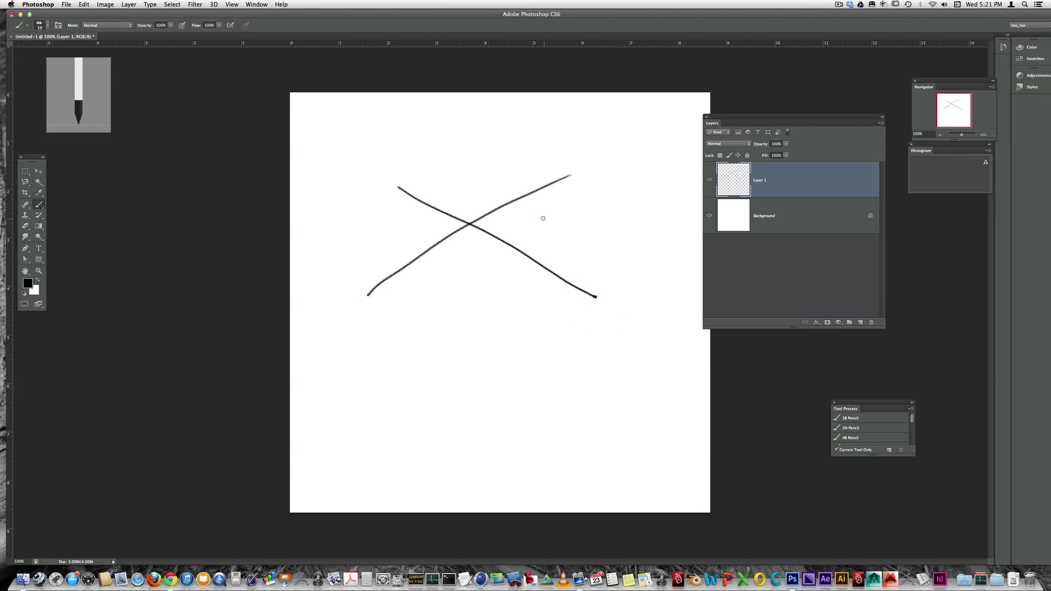
Fill a wide rectangular marquee selection over the X with black, and clear the selection
left_click(24, 171)
mouse_move(343, 183)
left_mouse_down()
mouse_move(651, 318)
mouse_move(629, 330)
left_mouse_up()
key("super+BackSpace")
key("alt+BackSpace")
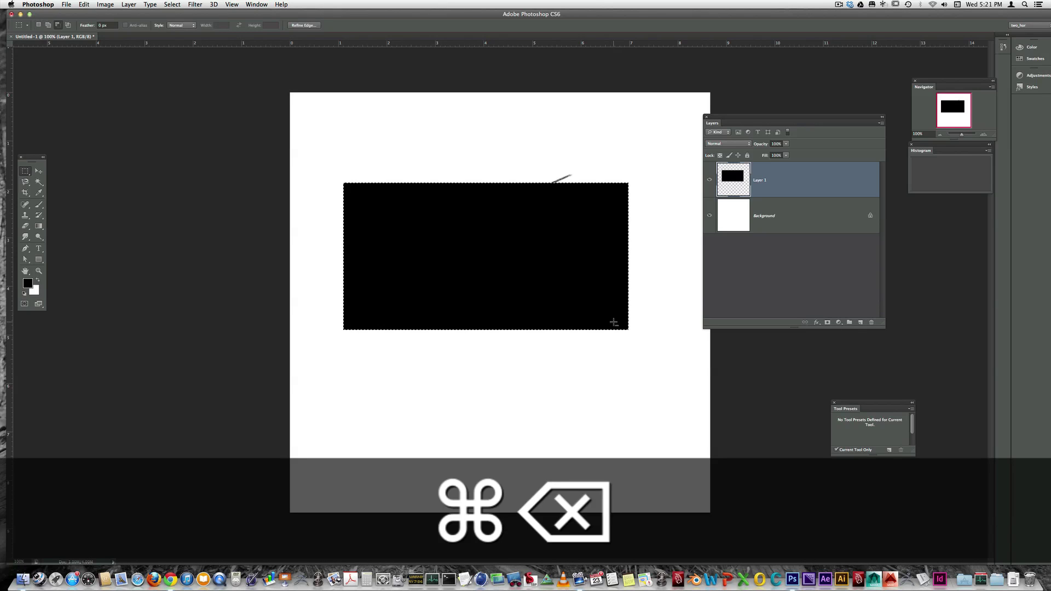
key("super+d")
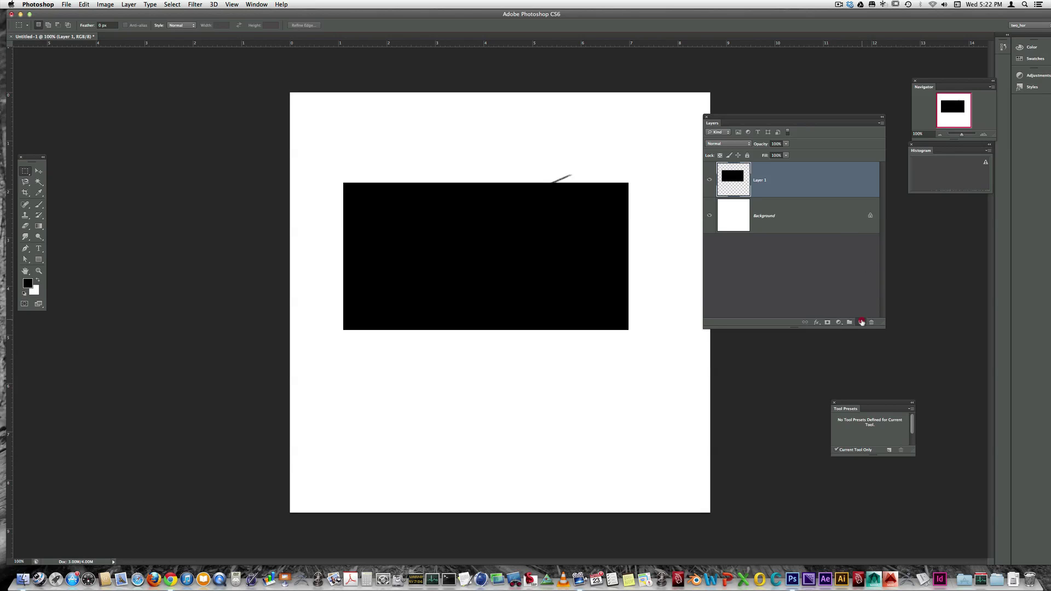
Add a new empty layer and place it between the black rectangle's layer and the Background
left_click(861, 321)
left_click_drag(778, 187, 782, 219)
left_click(802, 199)
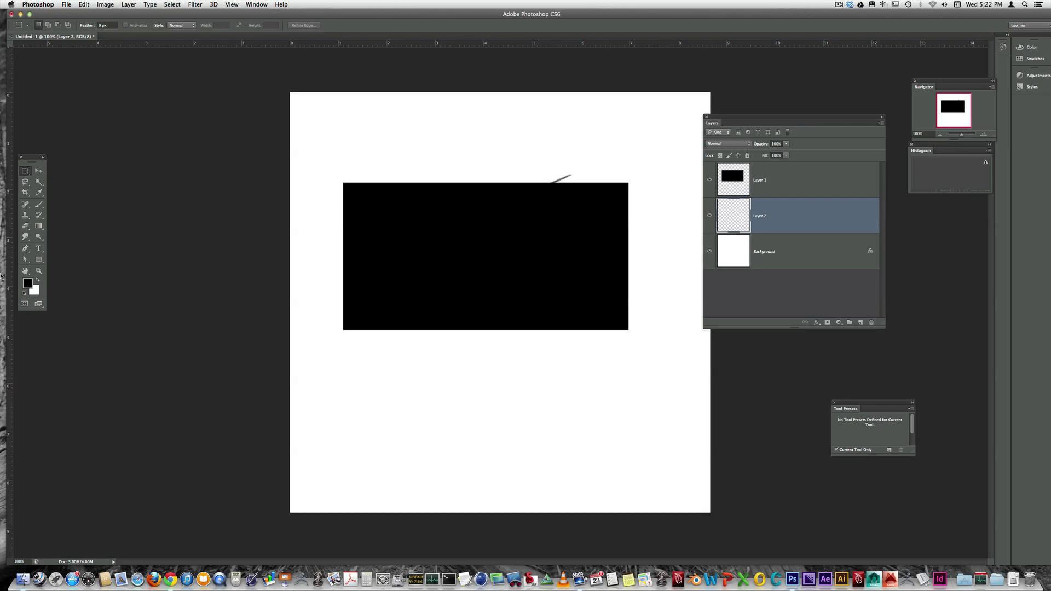
Set the foreground color to a strong red
left_click(30, 283)
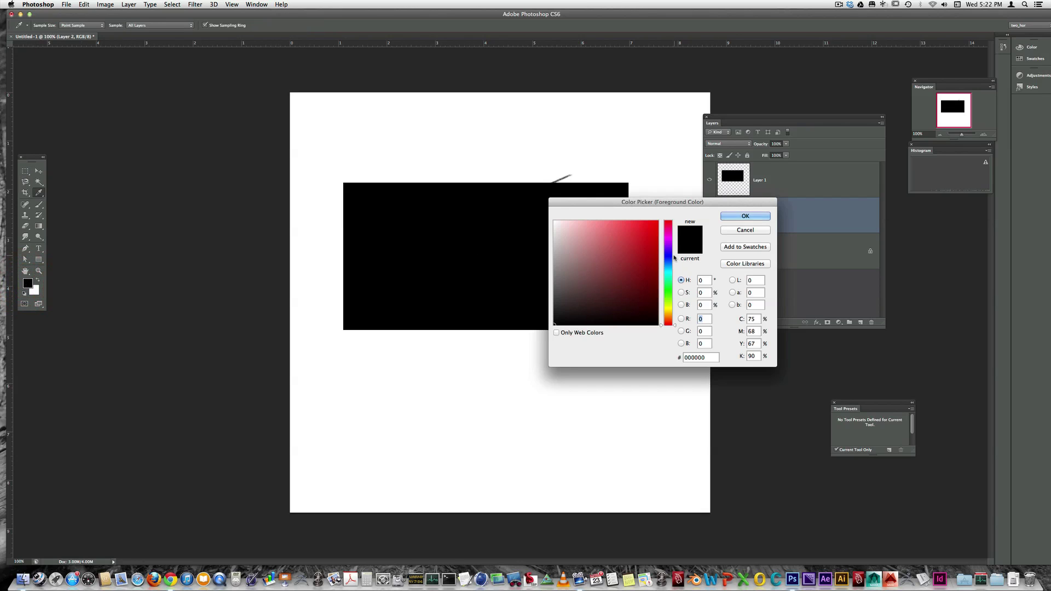
left_click(658, 243)
left_click(745, 215)
Fill a tall rectangular selection crossing the black rectangle with red on Layer 2, and clear the selection
key("m")
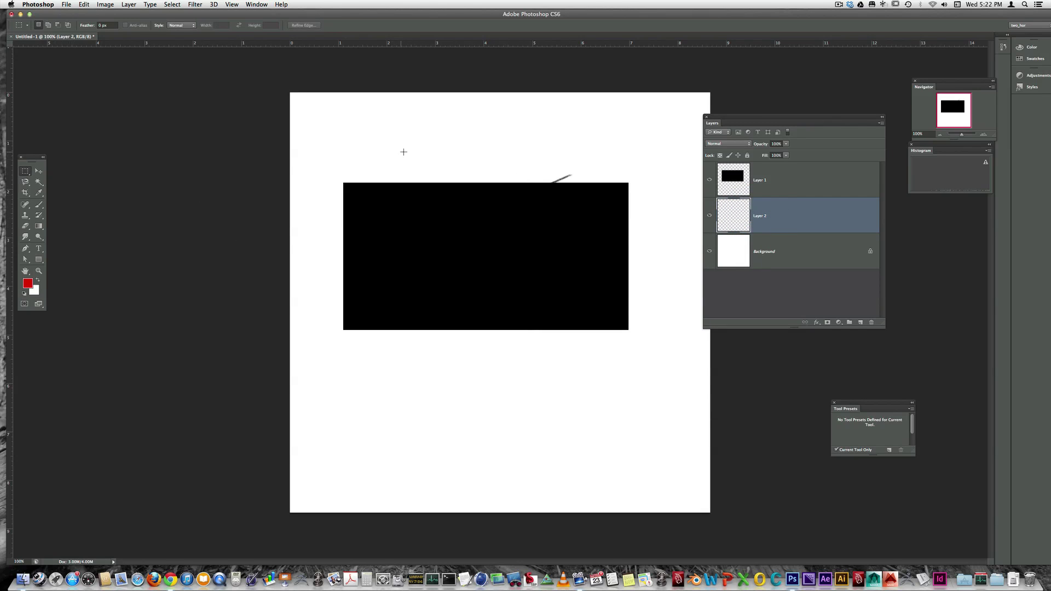
left_click_drag(416, 132, 612, 436)
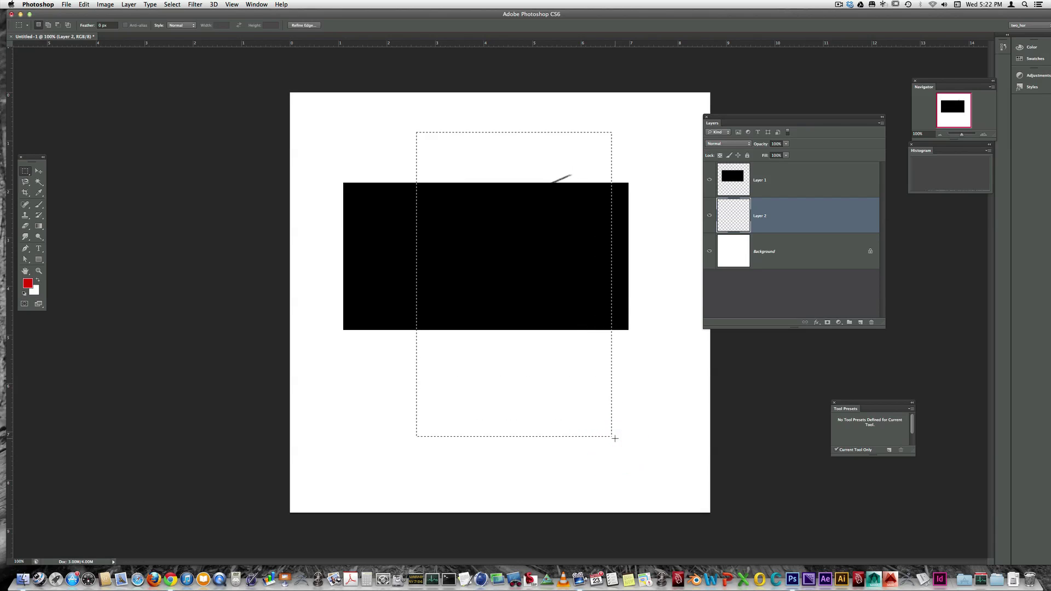
key("super+BackSpace")
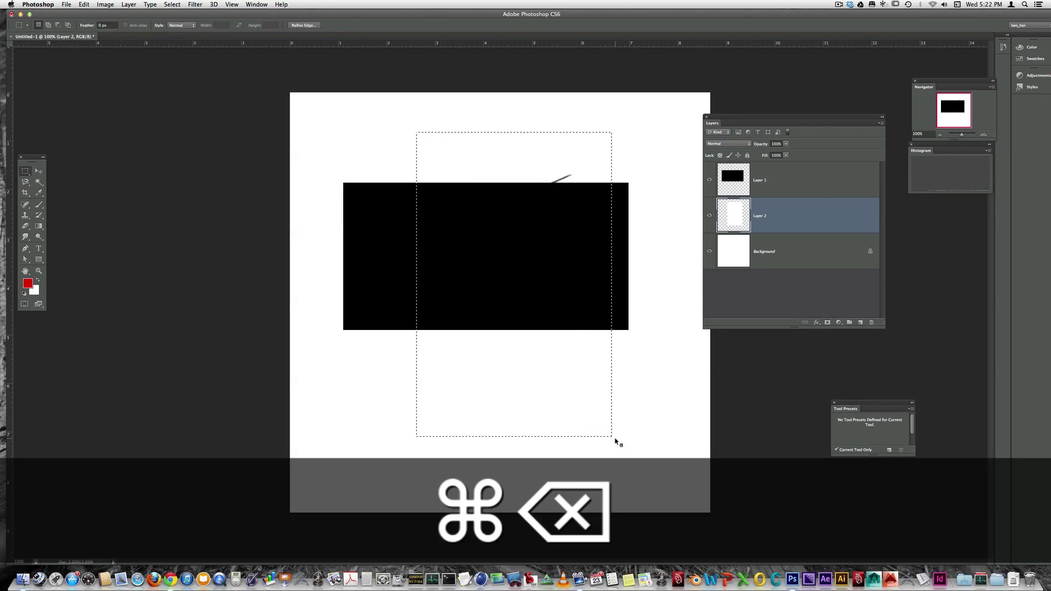
key("alt+BackSpace")
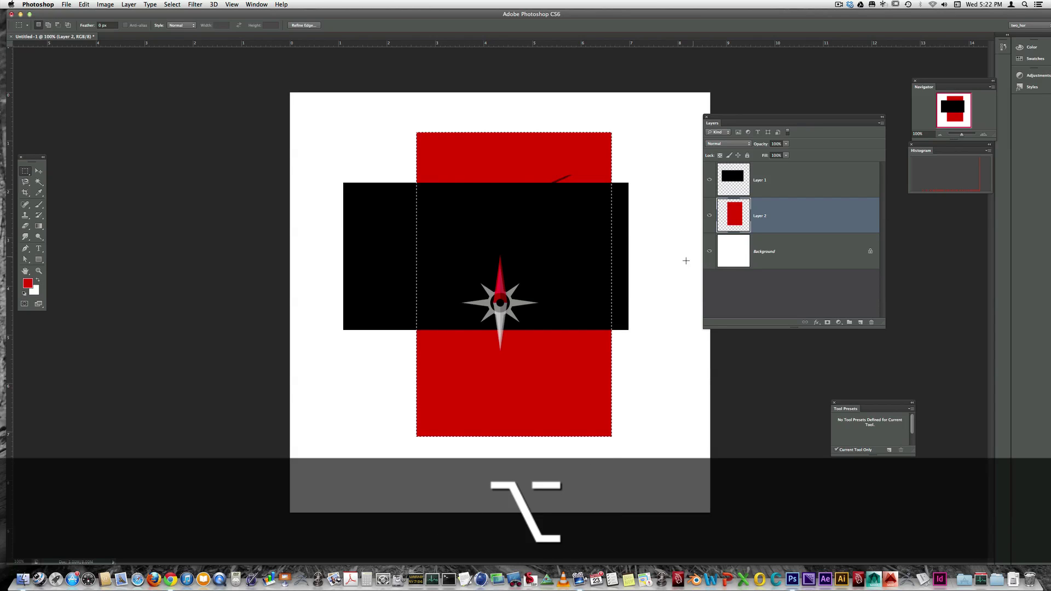
key("super+d")
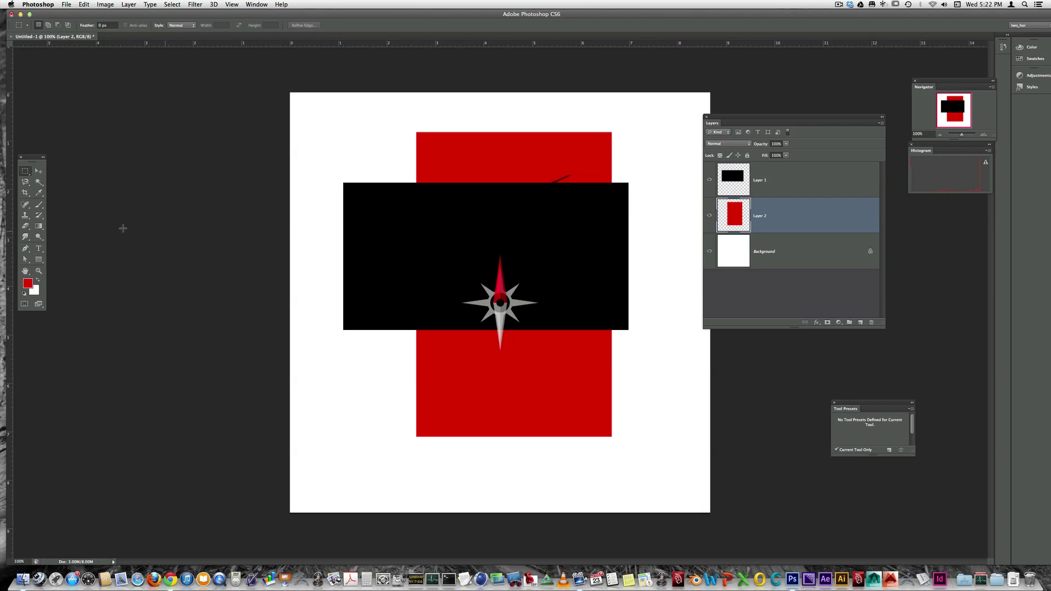
Activate the Brush tool, move the Tools panel next to the canvas, and keep it displayed
key("b")
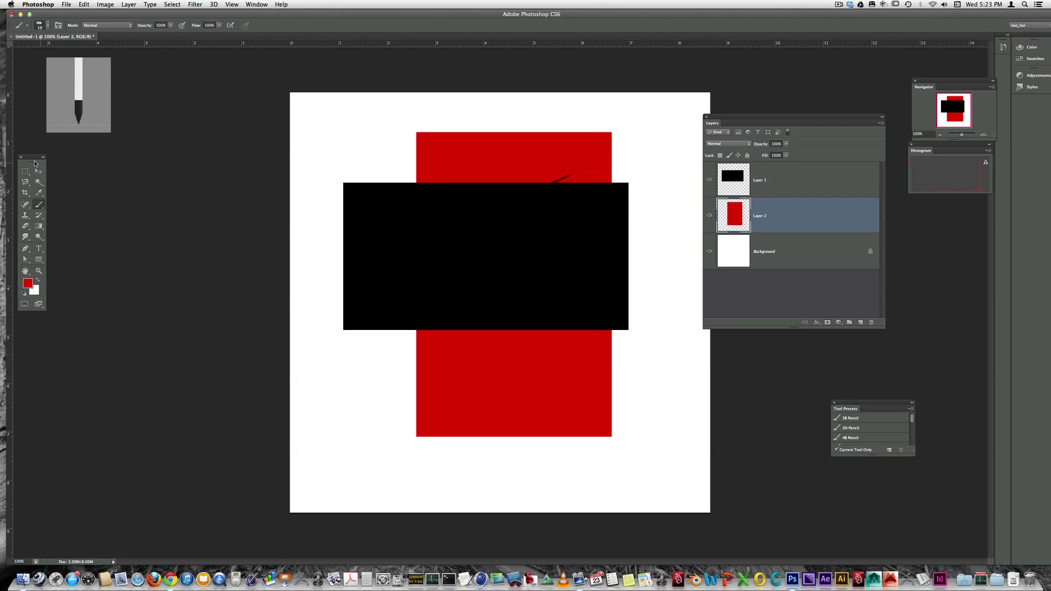
mouse_move(37, 157)
left_mouse_down()
mouse_move(288, 202)
mouse_move(262, 176)
left_mouse_up()
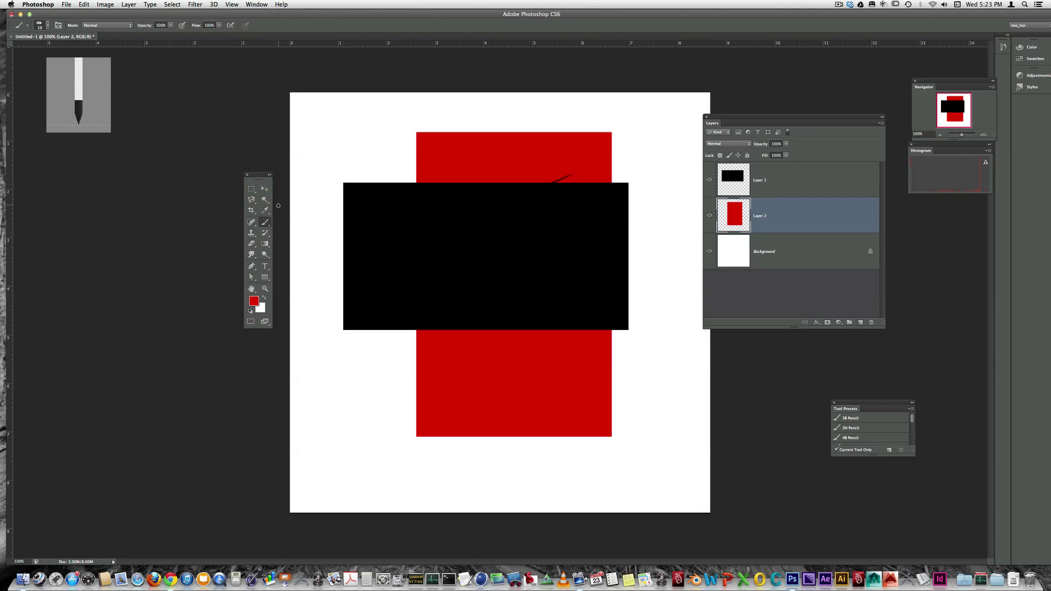
left_click(256, 5)
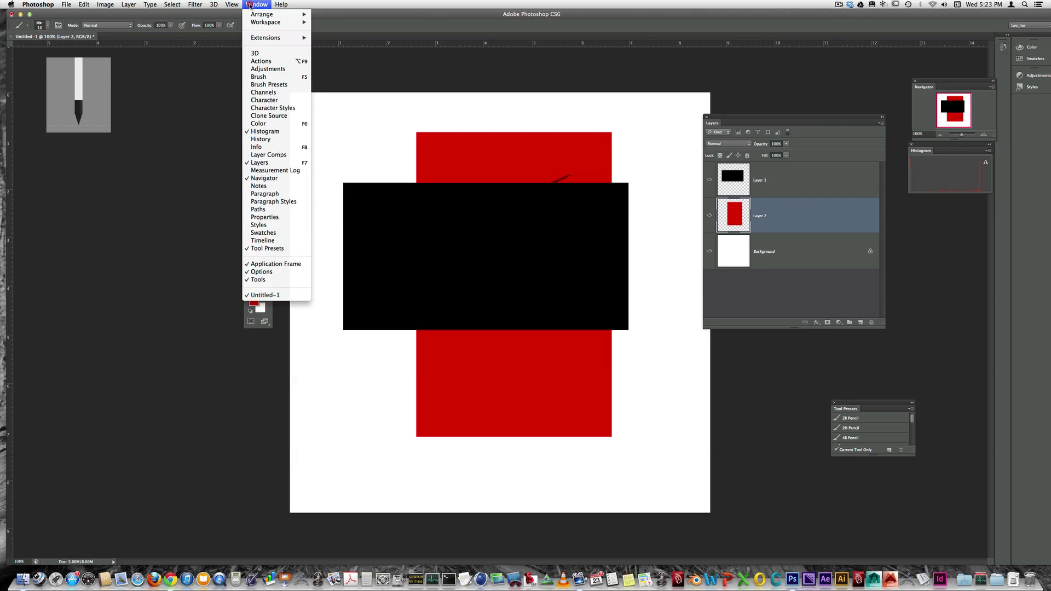
left_click(271, 281)
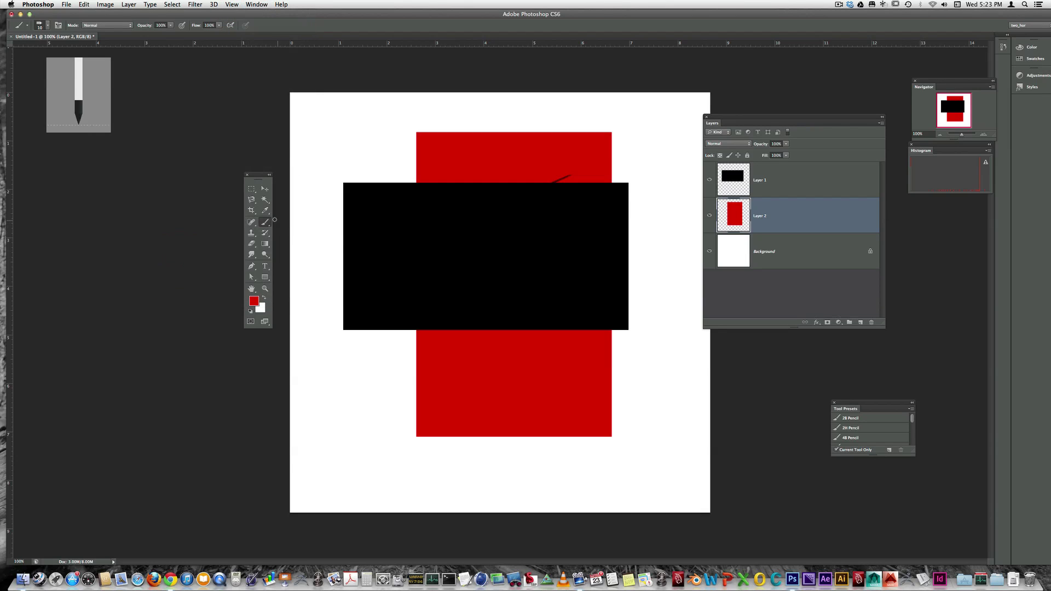
Reposition the black and red rectangles on the canvas with the Move tool
left_click(265, 189)
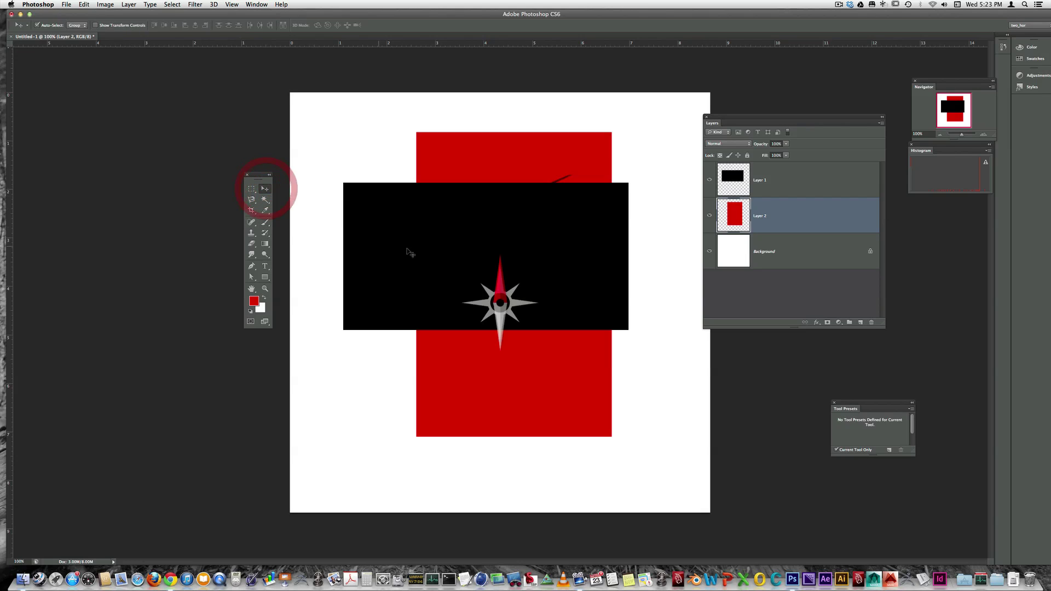
left_click_drag(545, 261, 543, 276)
left_click_drag(576, 251, 485, 274)
left_click_drag(592, 187, 623, 198)
left_click_drag(375, 270, 434, 237)
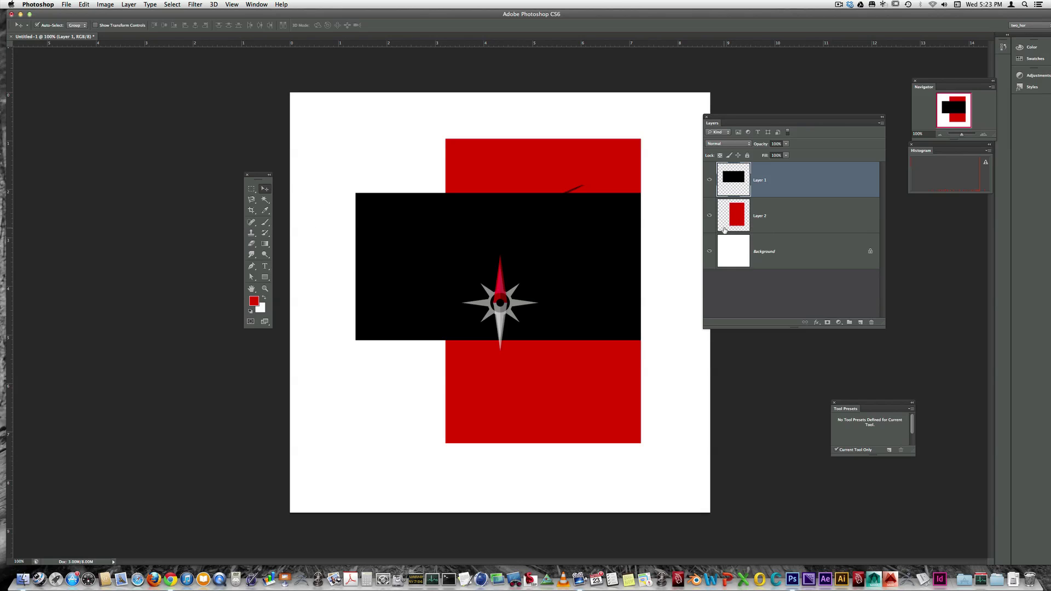
Duplicate the red rectangle's layer and undo the duplication
left_click_drag(799, 222, 858, 322)
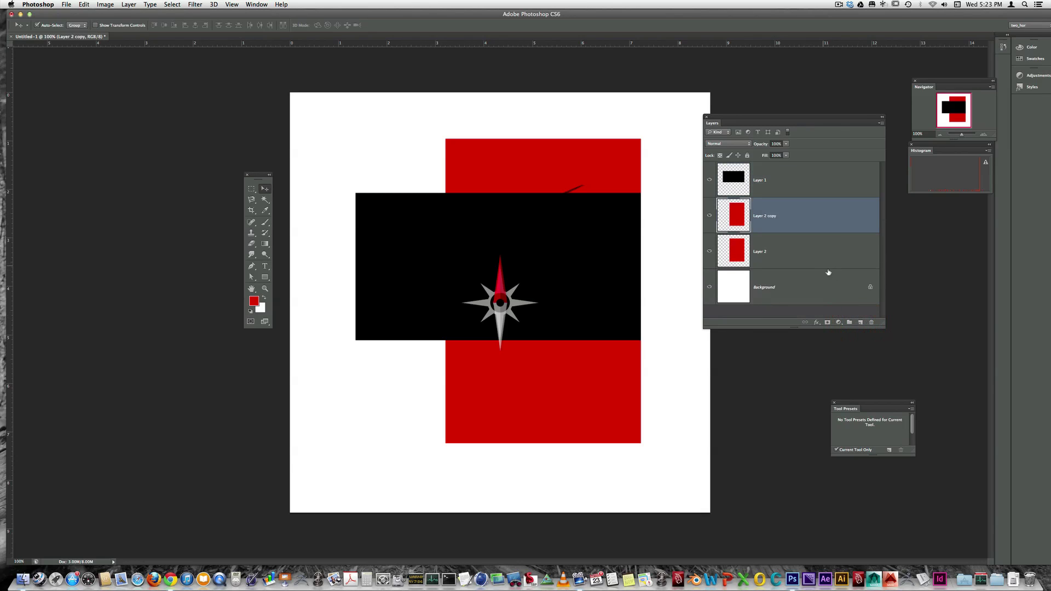
key("super+z")
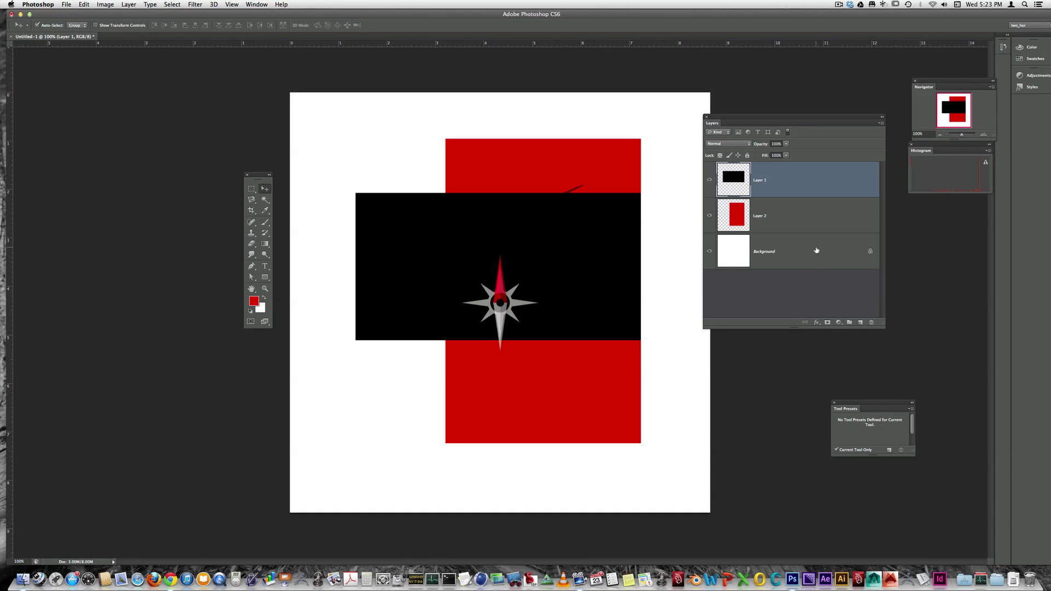
Delete the red and black rectangle layers, keeping only the Background
left_click_drag(793, 219, 875, 317)
left_click_drag(788, 188, 870, 321)
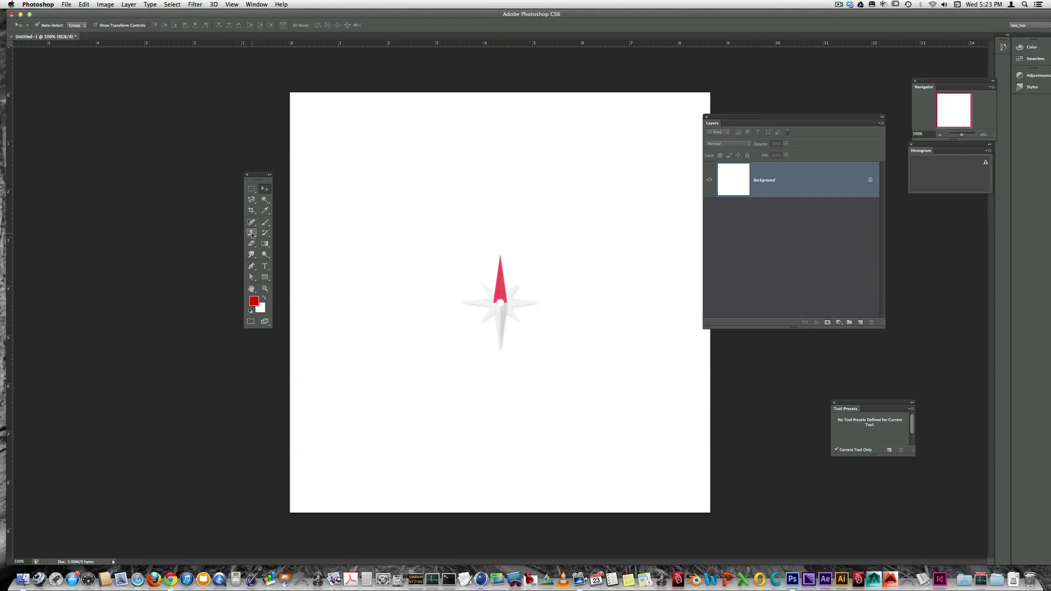
Activate the Brush tool, add a new layer above the Background, and name it front_measurements
key("b")
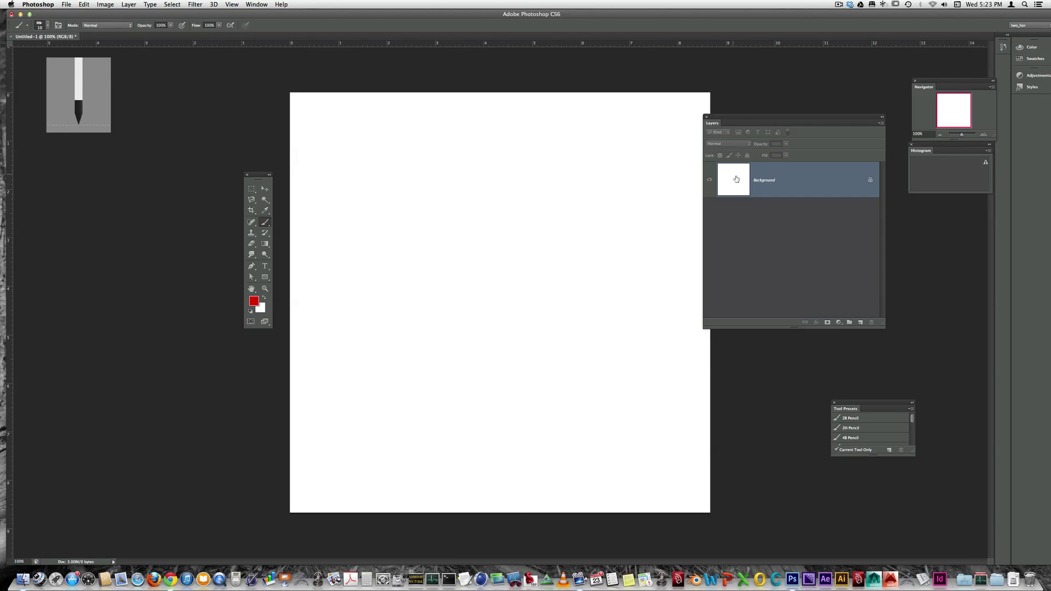
left_click(861, 323)
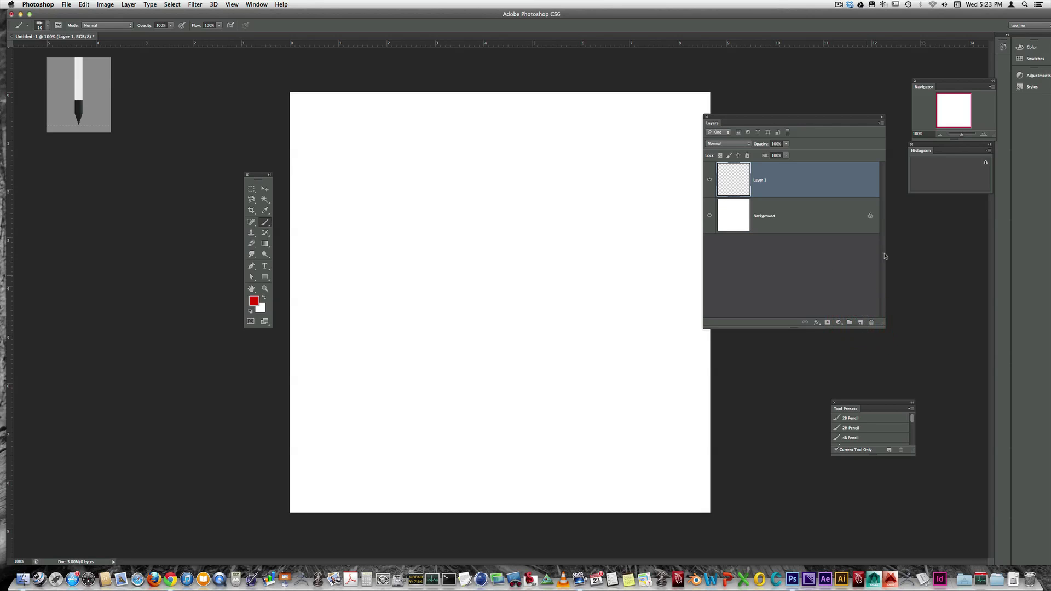
double_click(756, 180)
type("fro")
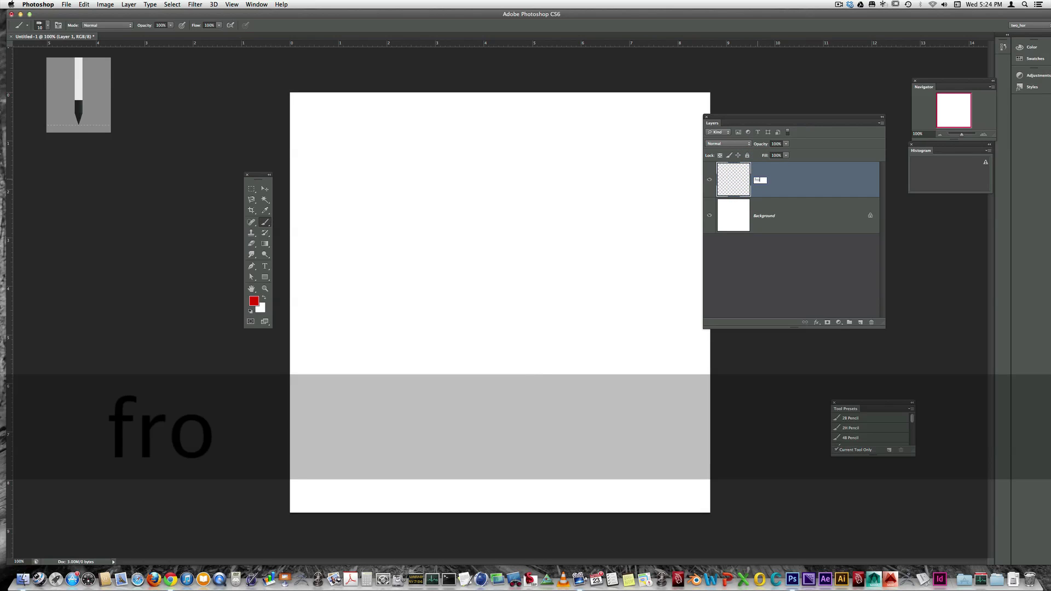
type("nt_meas")
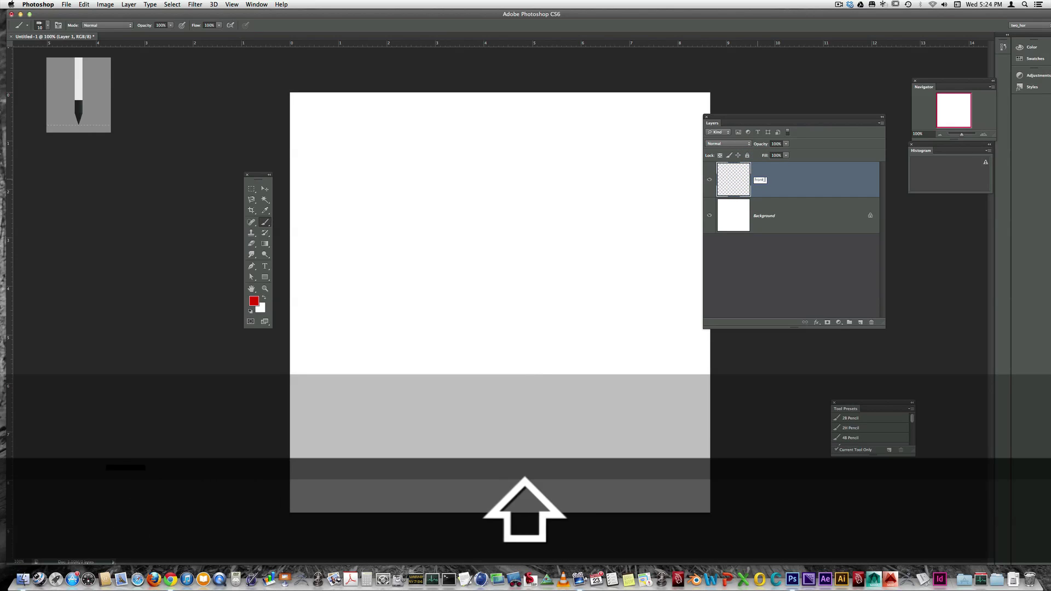
type("urements")
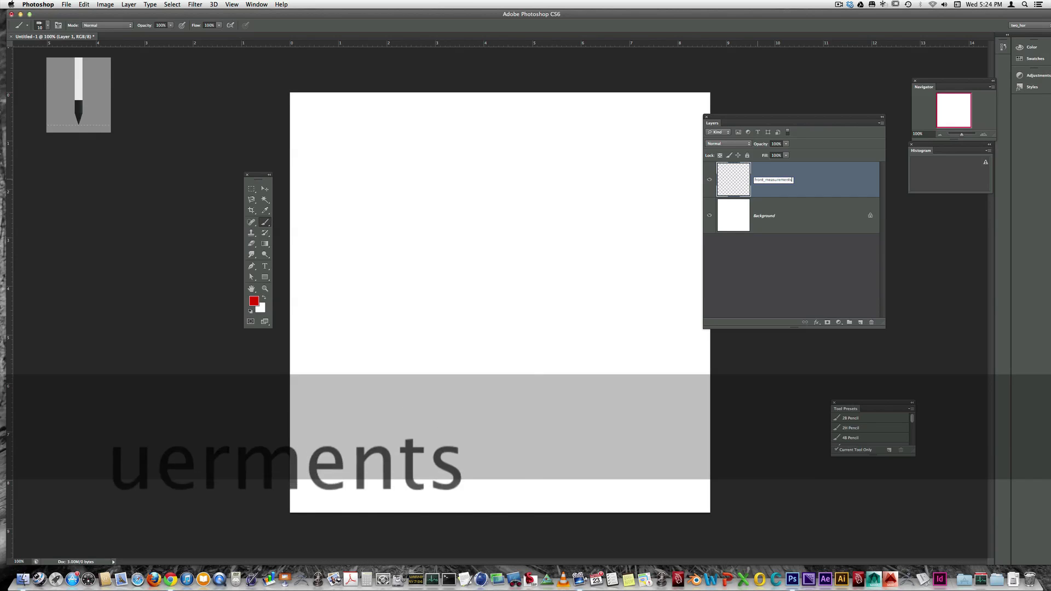
key("Return")
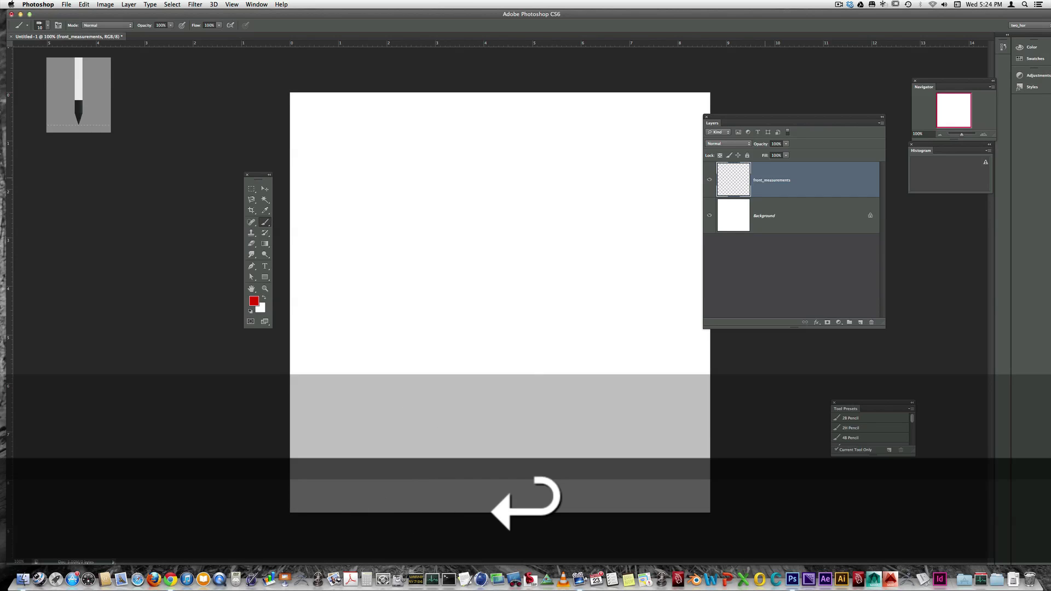
Add a new layer above front_measurements and name it side_measurements
left_click(860, 322)
double_click(757, 180)
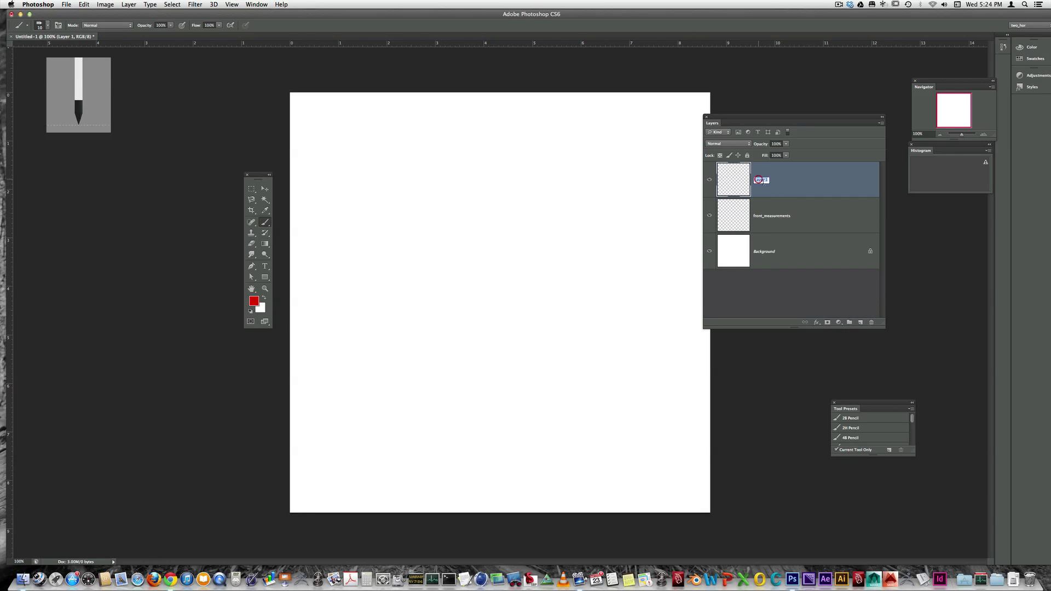
type("side_")
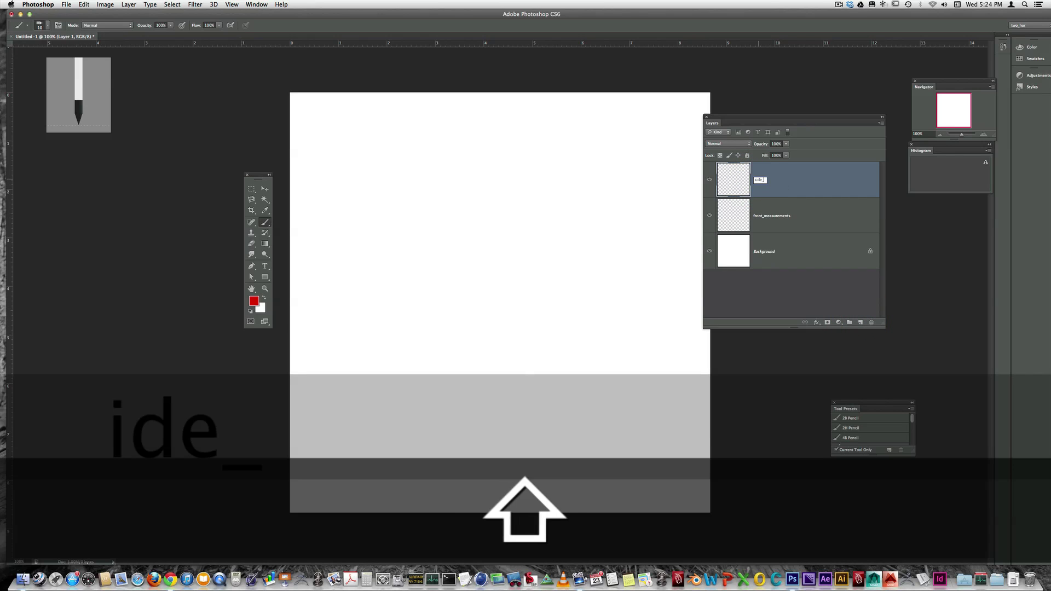
type("measurements")
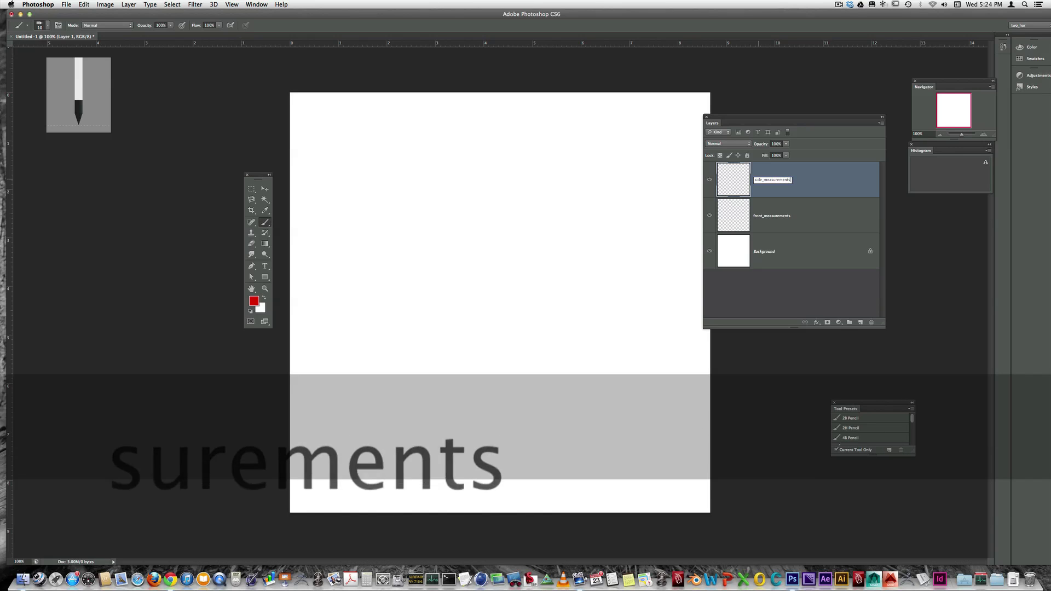
key("Return")
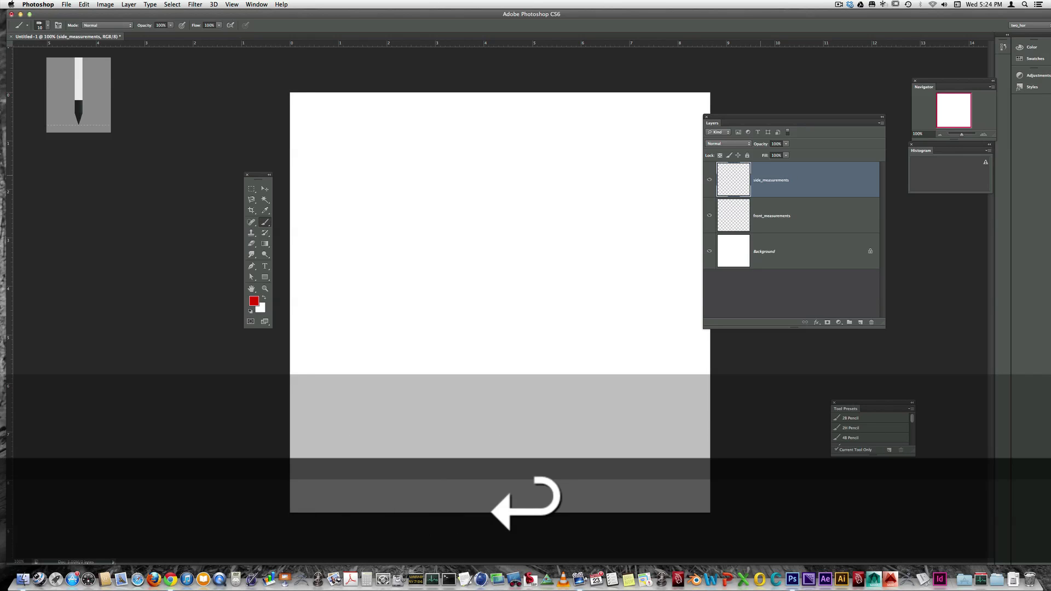
Add two new layers above side_measurements and name the lower one front_rough
left_click(861, 322)
left_click(861, 323)
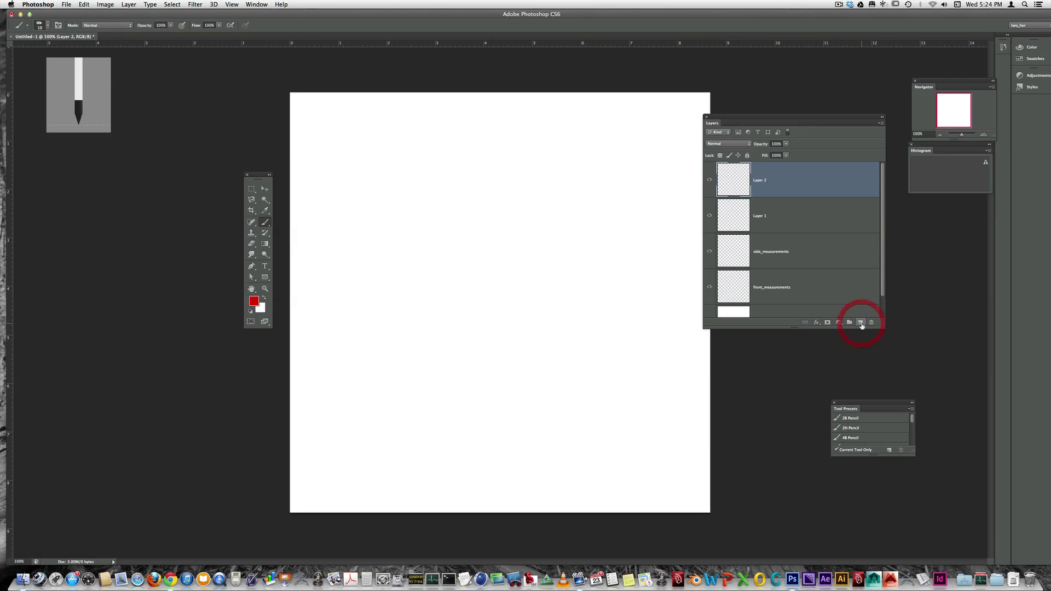
double_click(762, 216)
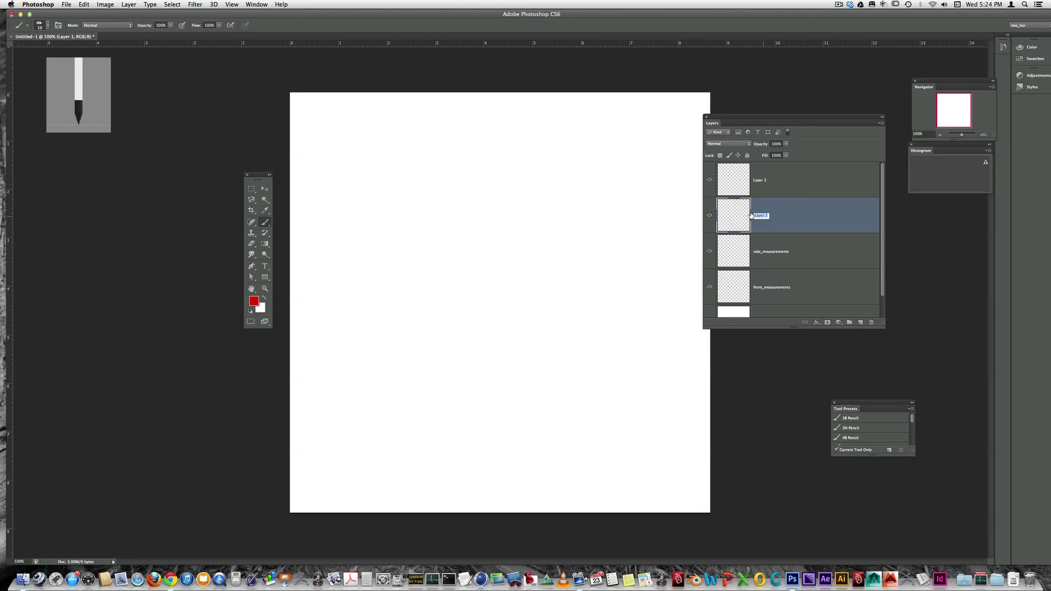
type("front_")
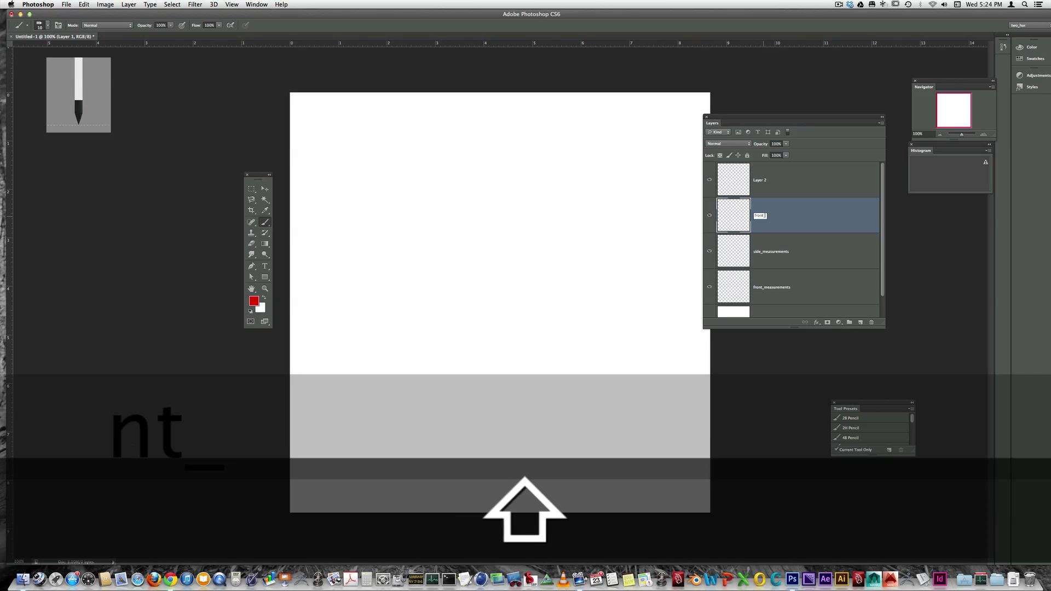
type("rough")
key("Return")
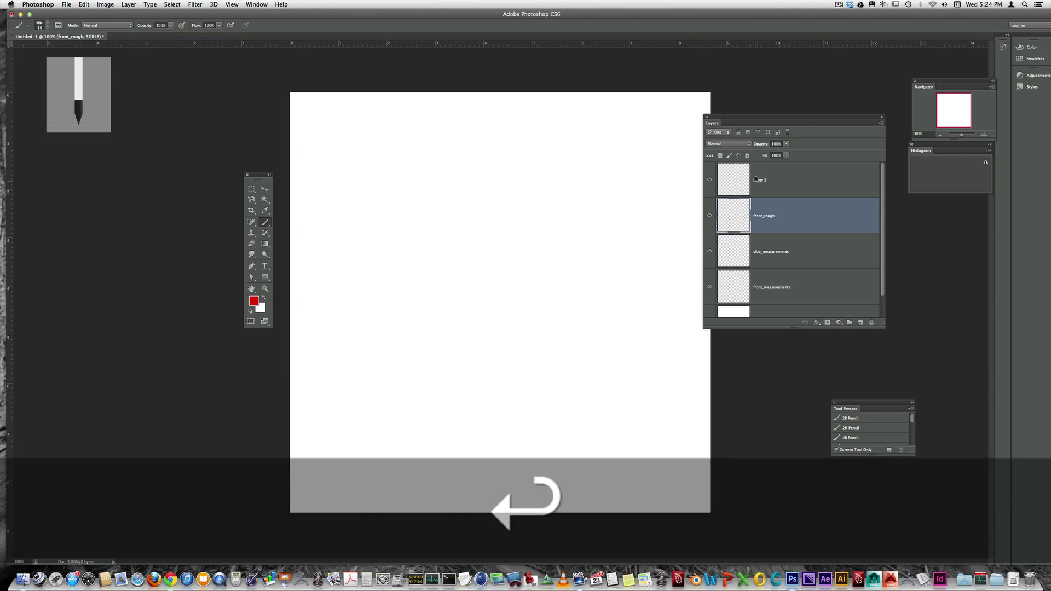
Rename the layer above front_rough to side_rough
double_click(759, 180)
type("s")
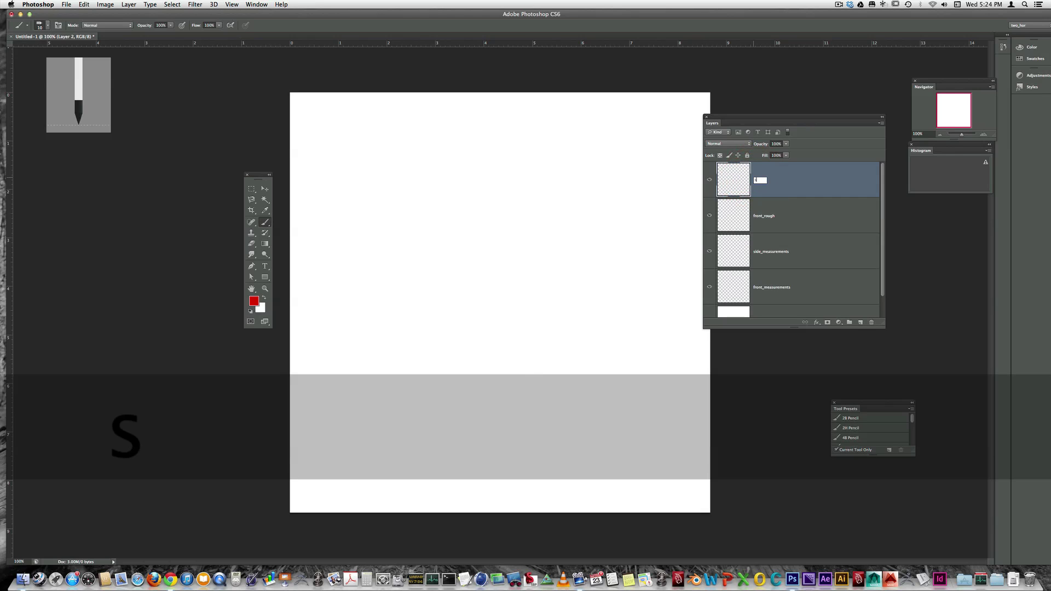
type("ide_ro")
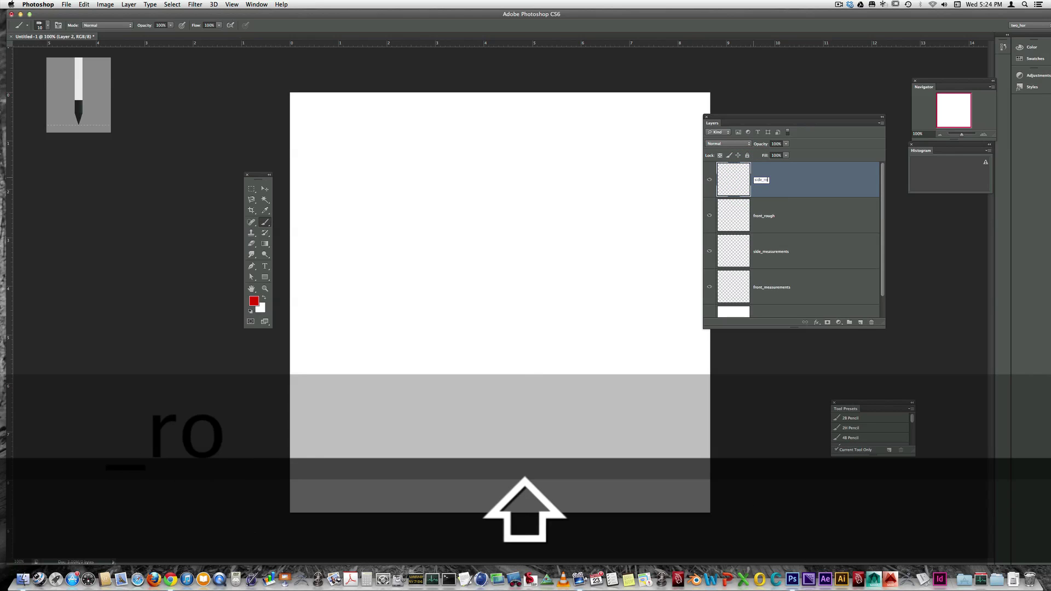
type("ugh")
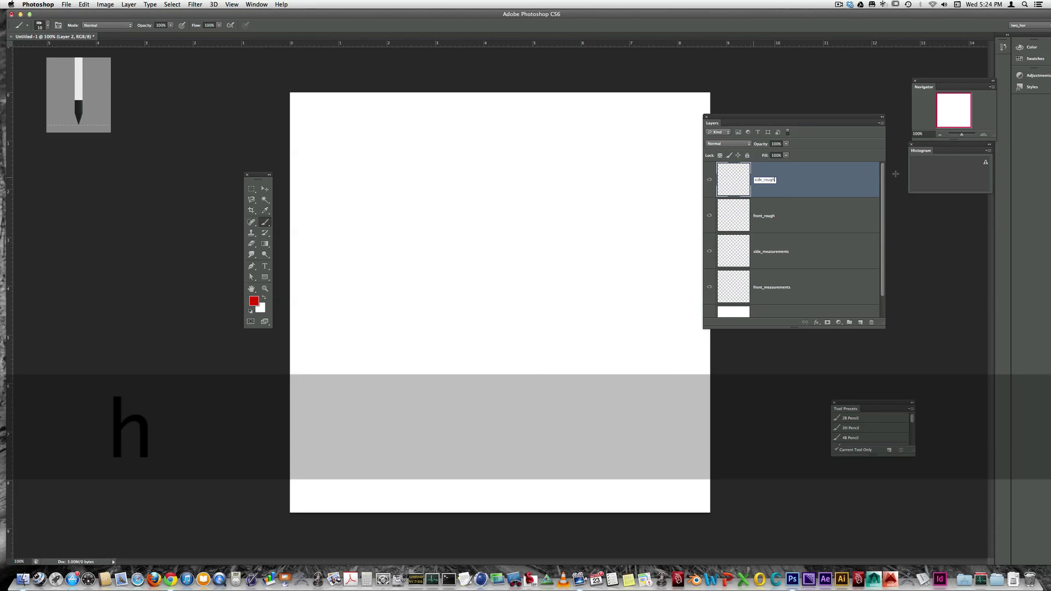
Add two new layers above side_rough and name the lower one "front final"
left_click(860, 322)
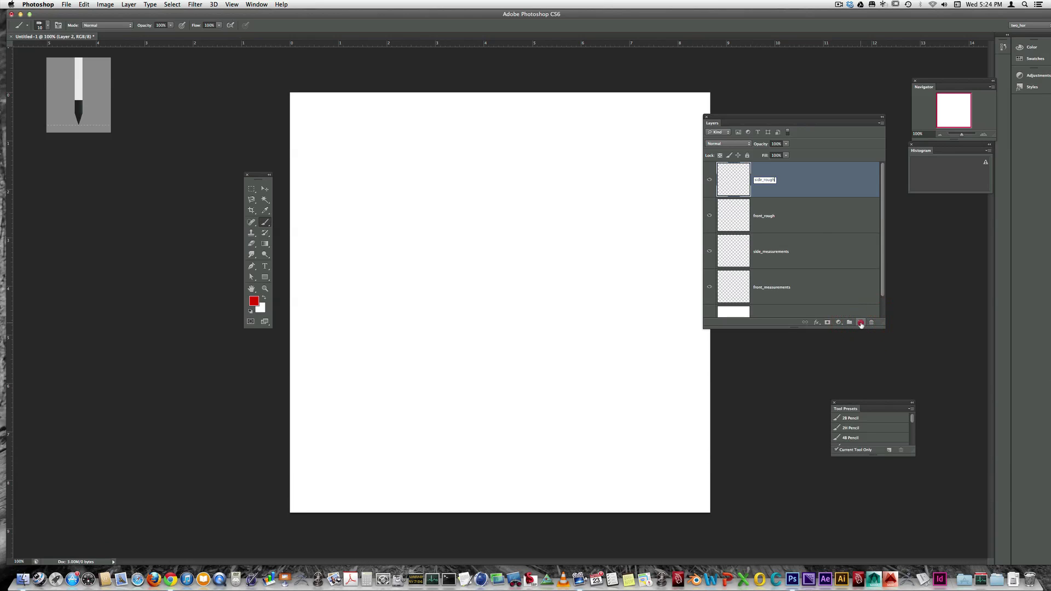
left_click(860, 322)
double_click(758, 215)
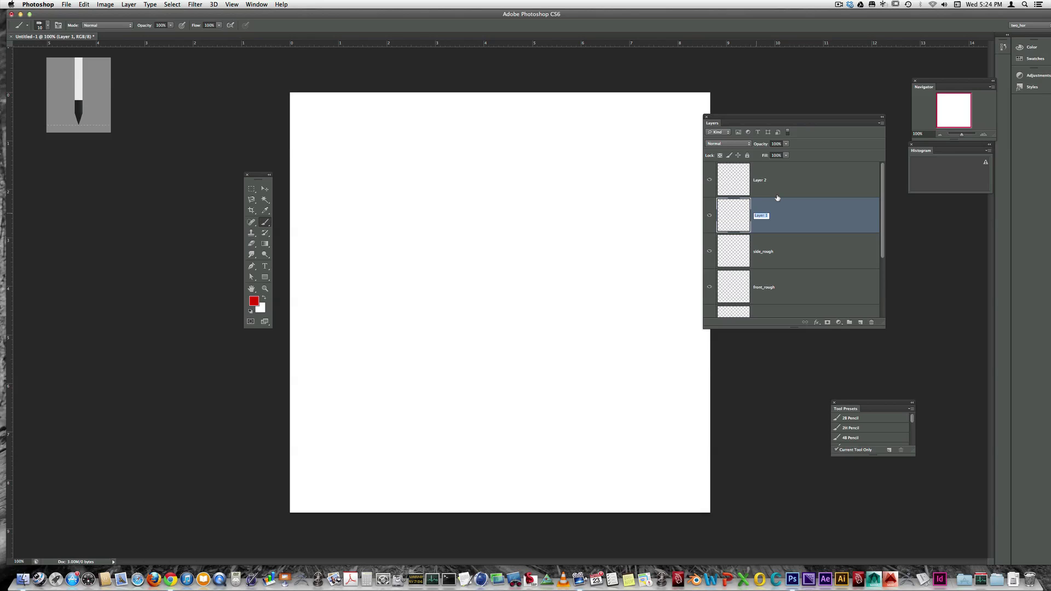
type("front")
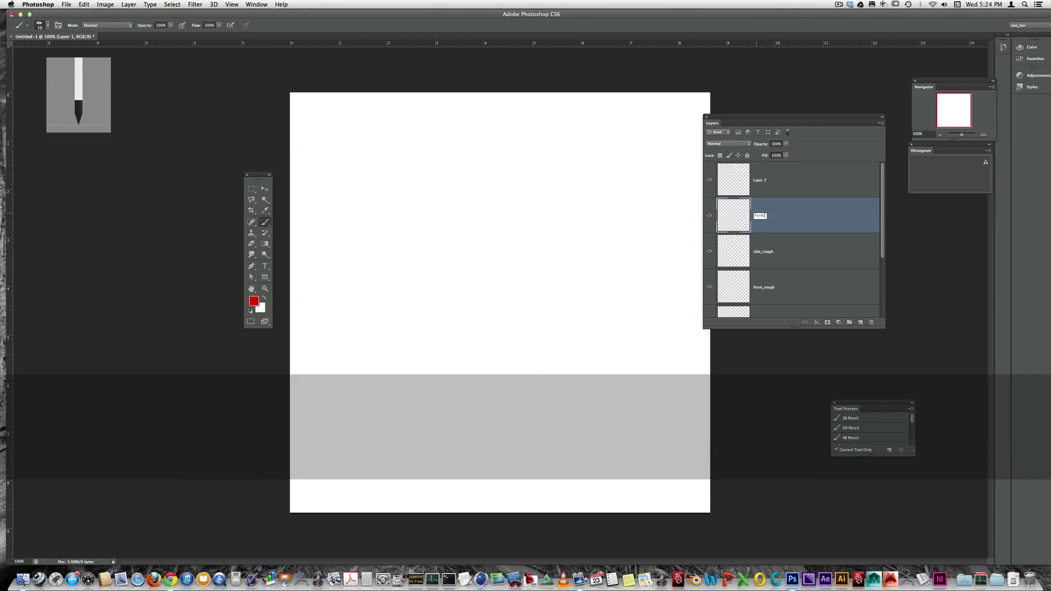
type("_fina")
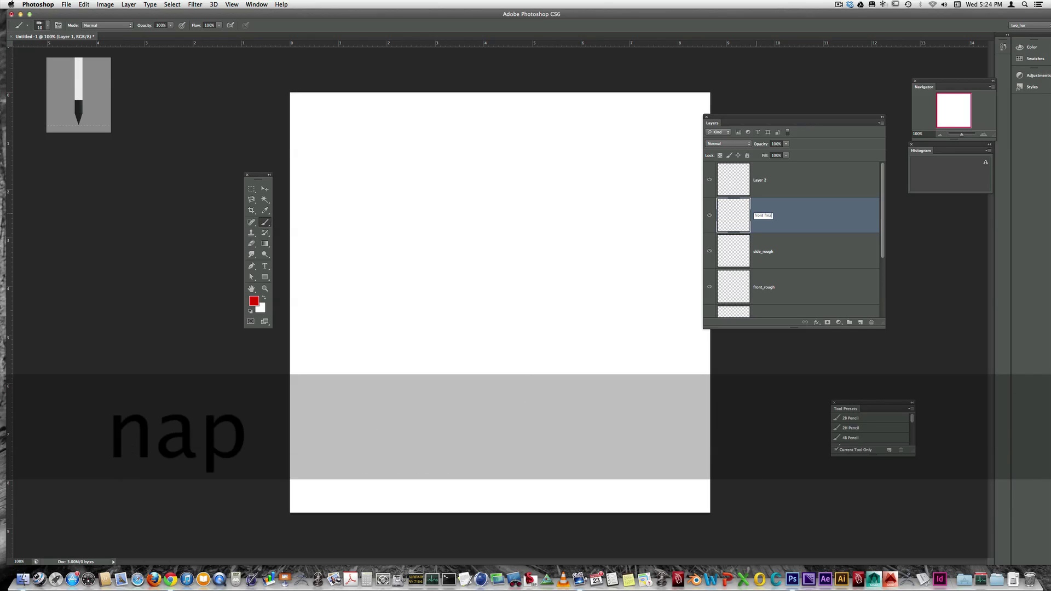
type("pl")
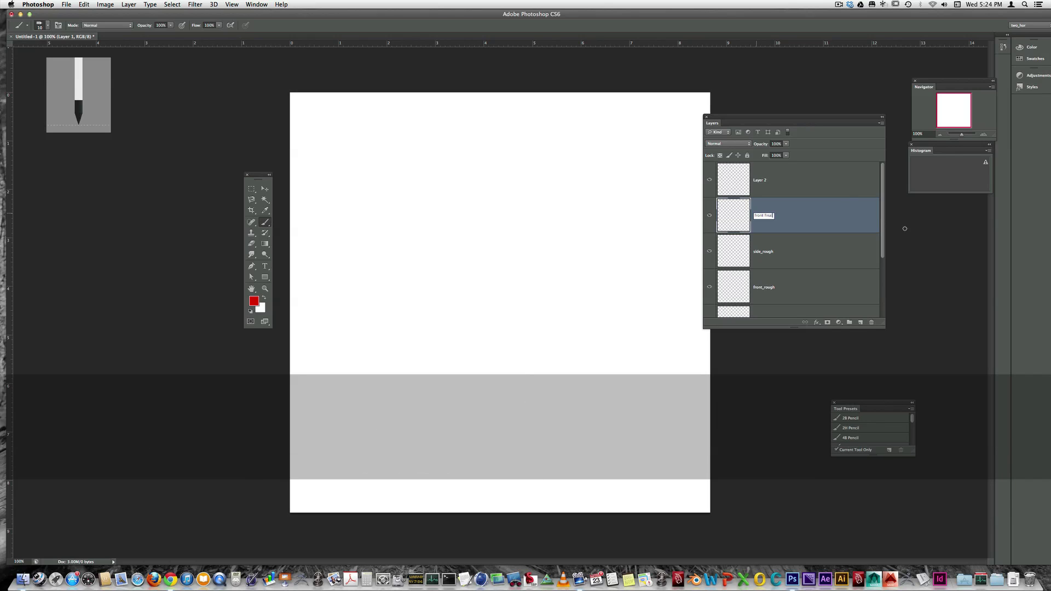
Rename the topmost layer to "side final" and select the "front final" layer
double_click(760, 180)
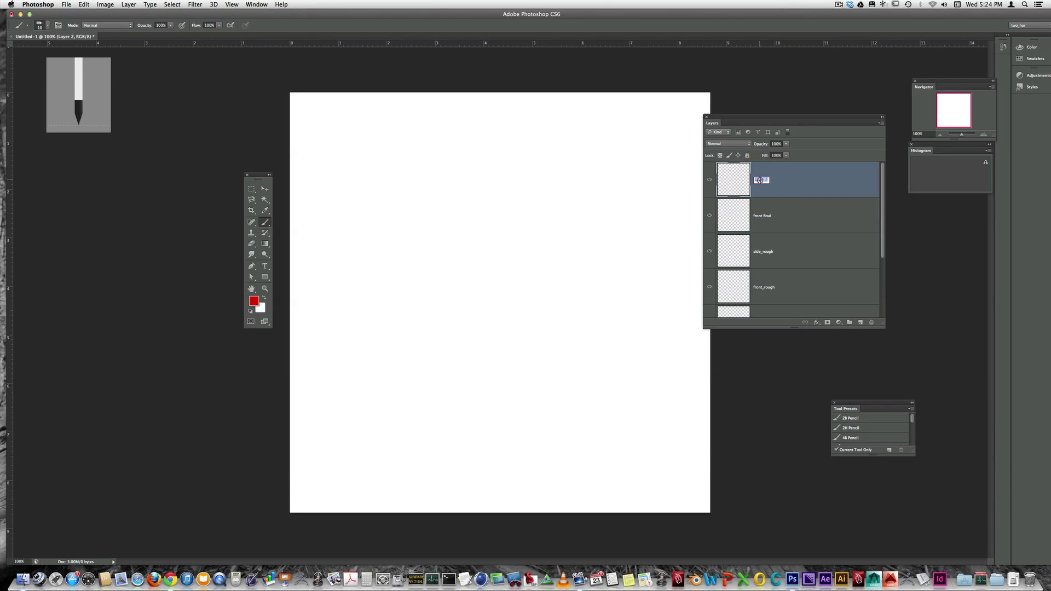
type("side")
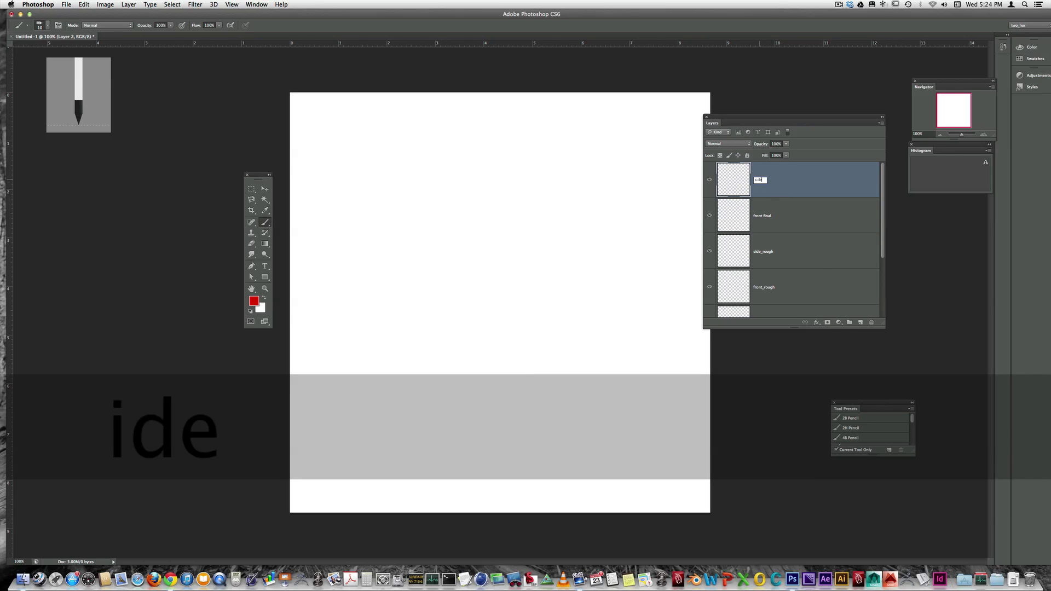
type(" final")
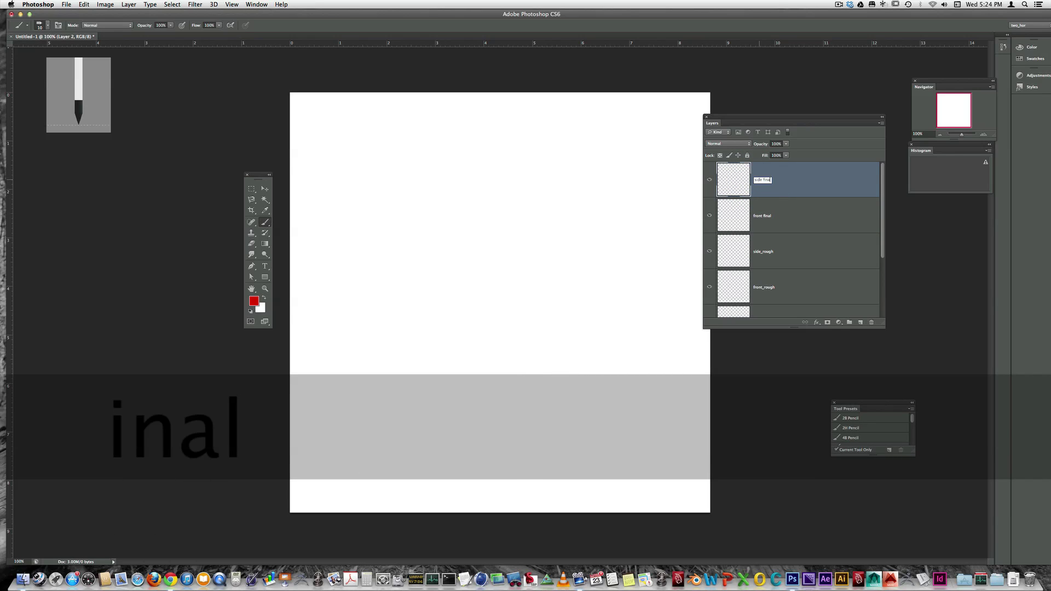
left_click(814, 216)
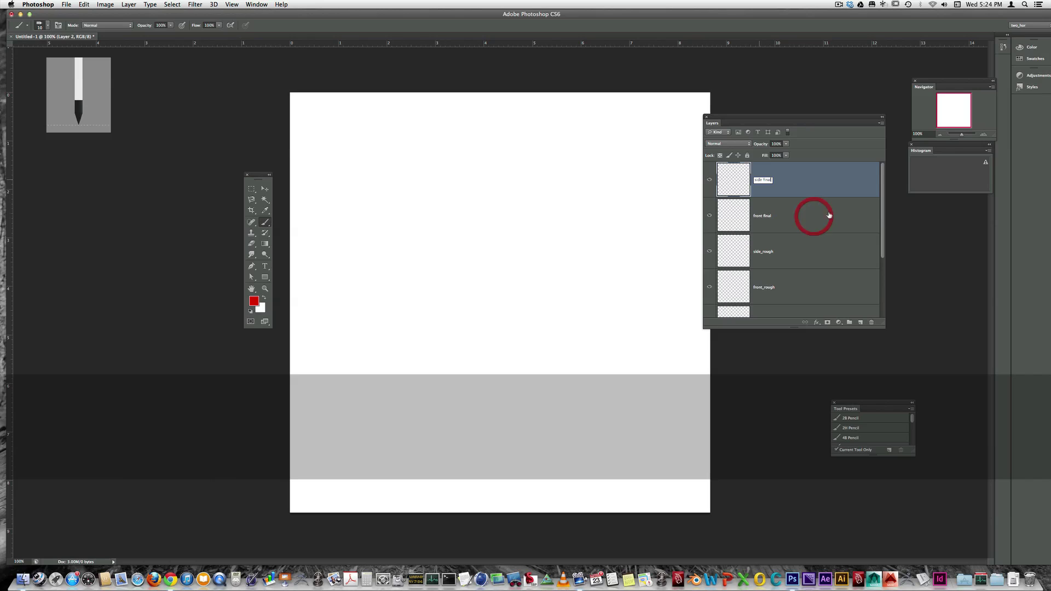
left_click(786, 222)
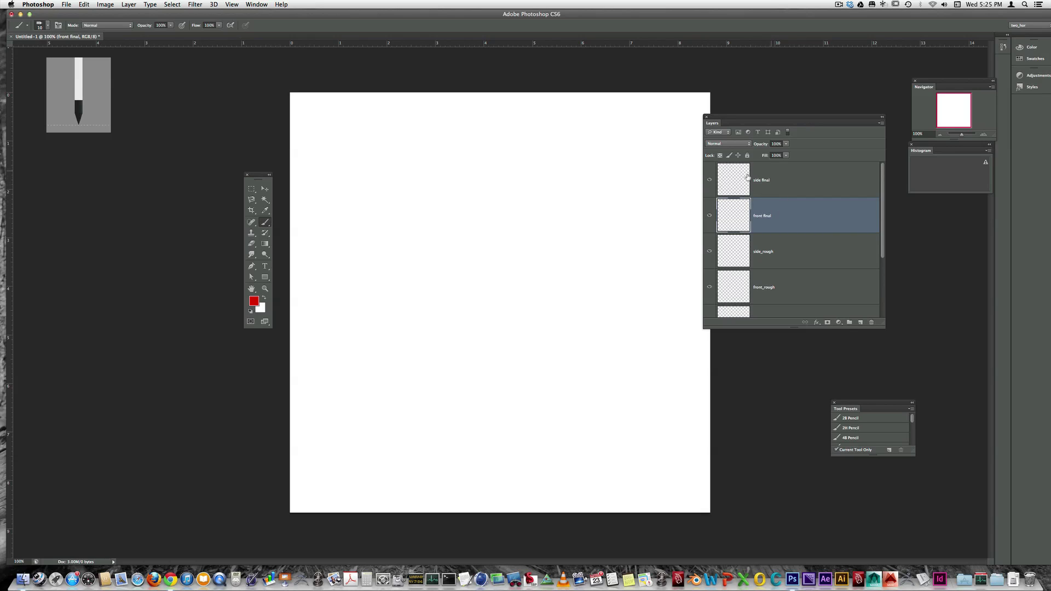
Hide the side final, front final, side_rough and front_rough layers
left_click(782, 184)
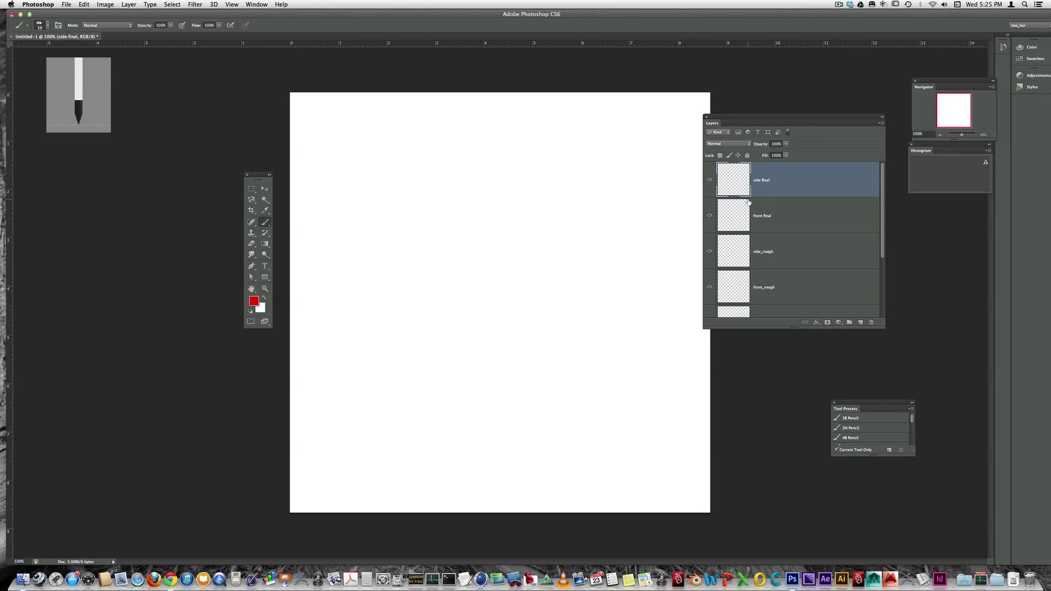
left_click(709, 180)
left_click(709, 216)
left_click(802, 251)
left_click(780, 281)
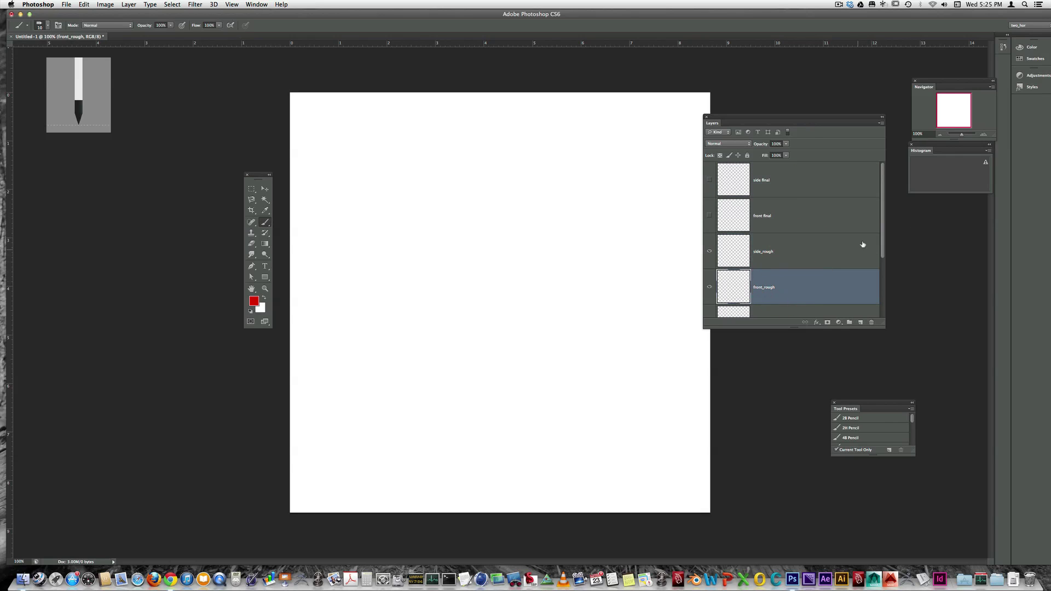
left_click_drag(883, 224, 872, 254)
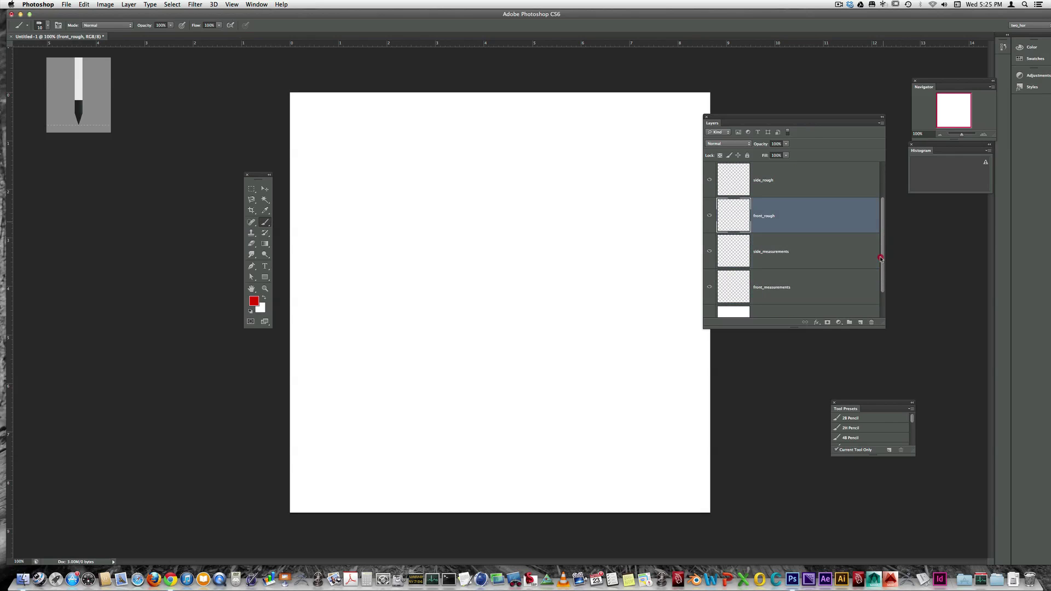
left_click(709, 180)
left_click(709, 215)
Try to paint on the canvas with the hidden front_rough layer selected
left_click_drag(883, 259, 882, 282)
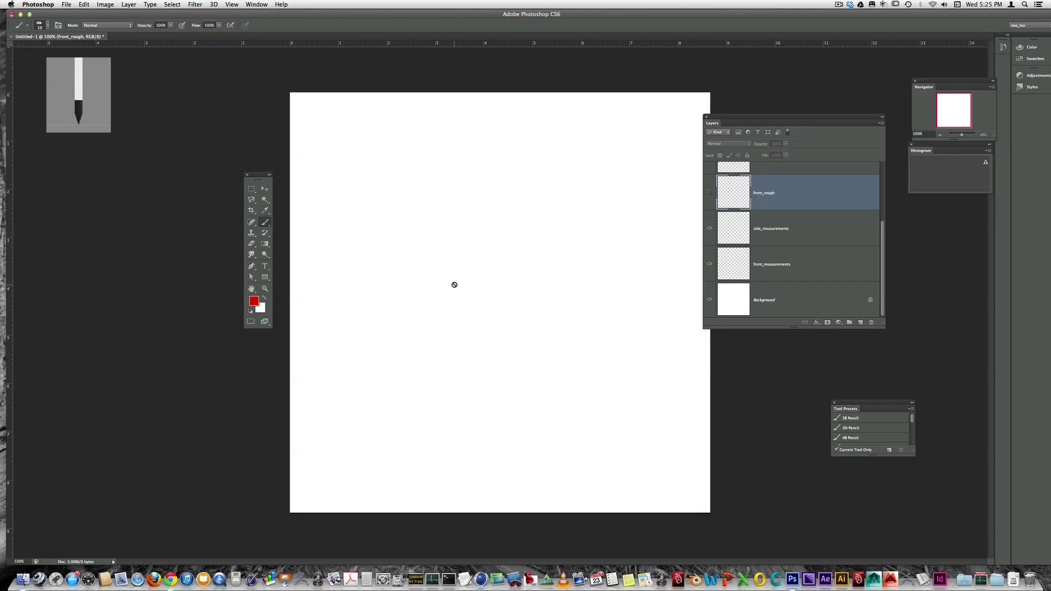
left_click(438, 295)
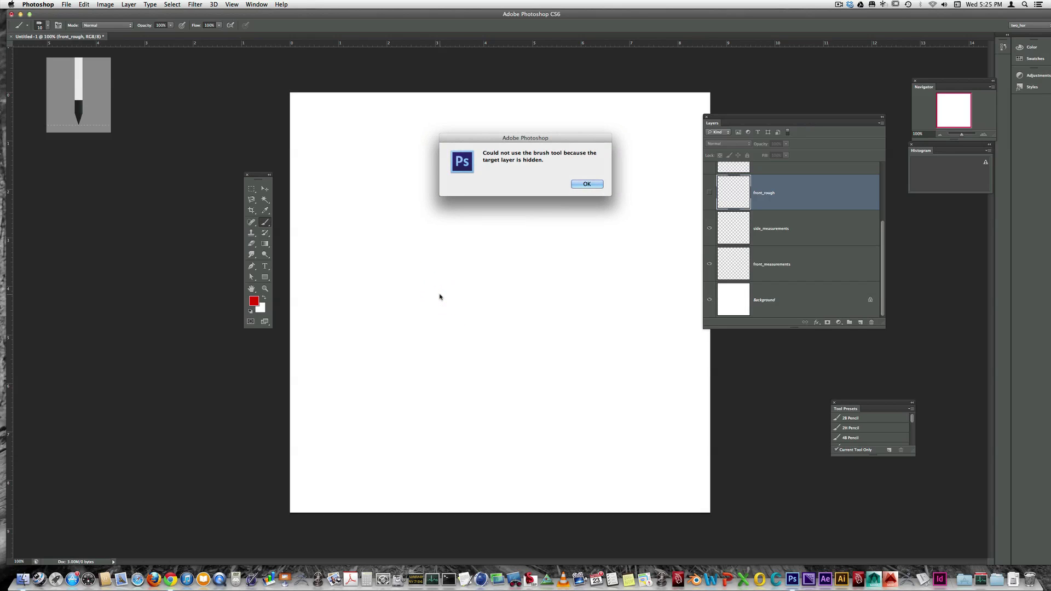
left_click(583, 187)
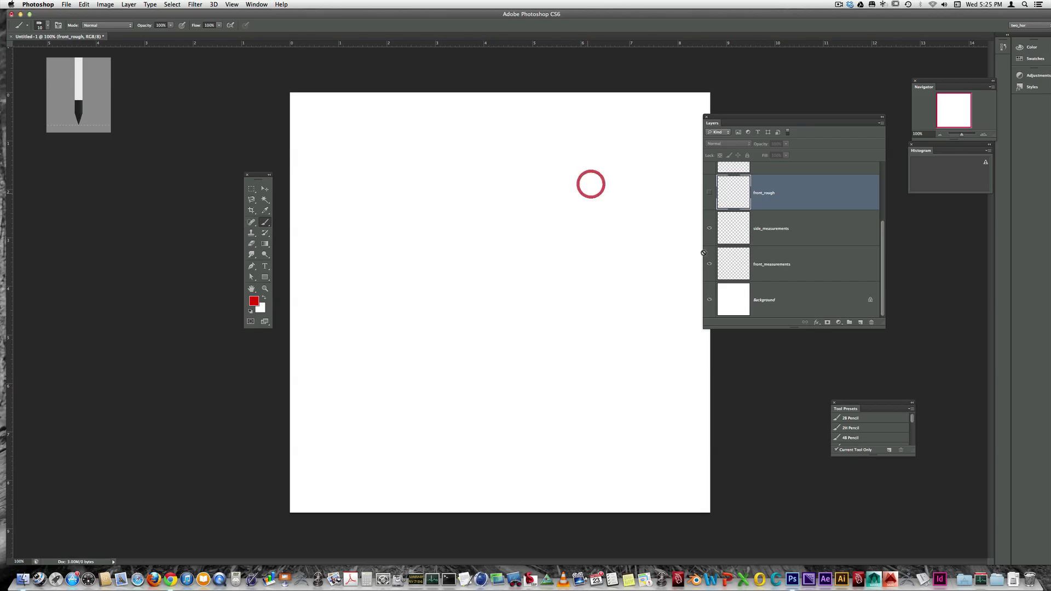
Make front_measurements the active layer and hide the rulers
left_click(797, 269)
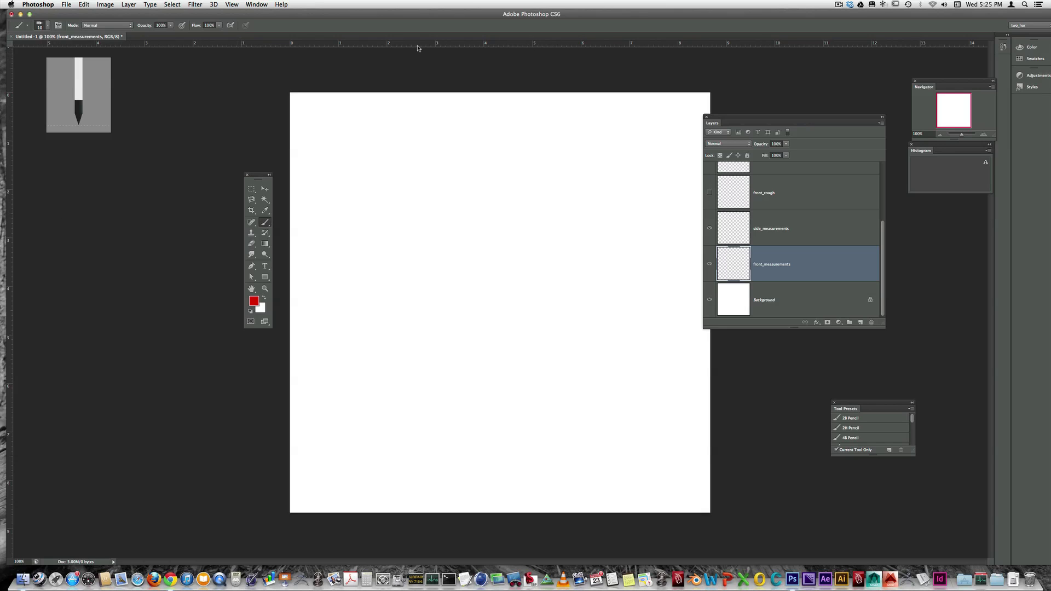
key("super+r")
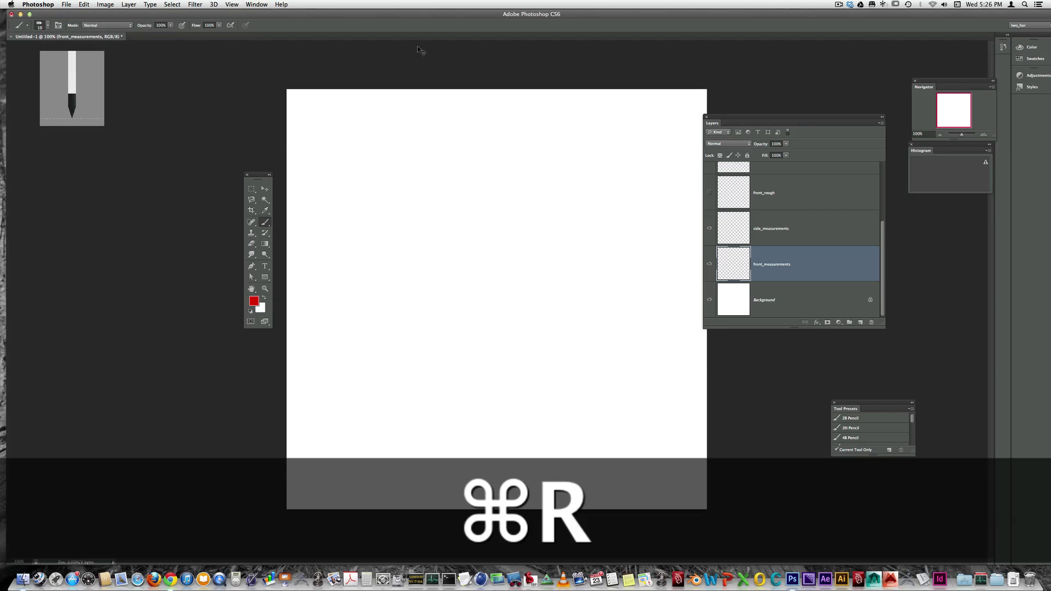
Show the rulers and switch their units to inches and back to centimeters
key("super+r")
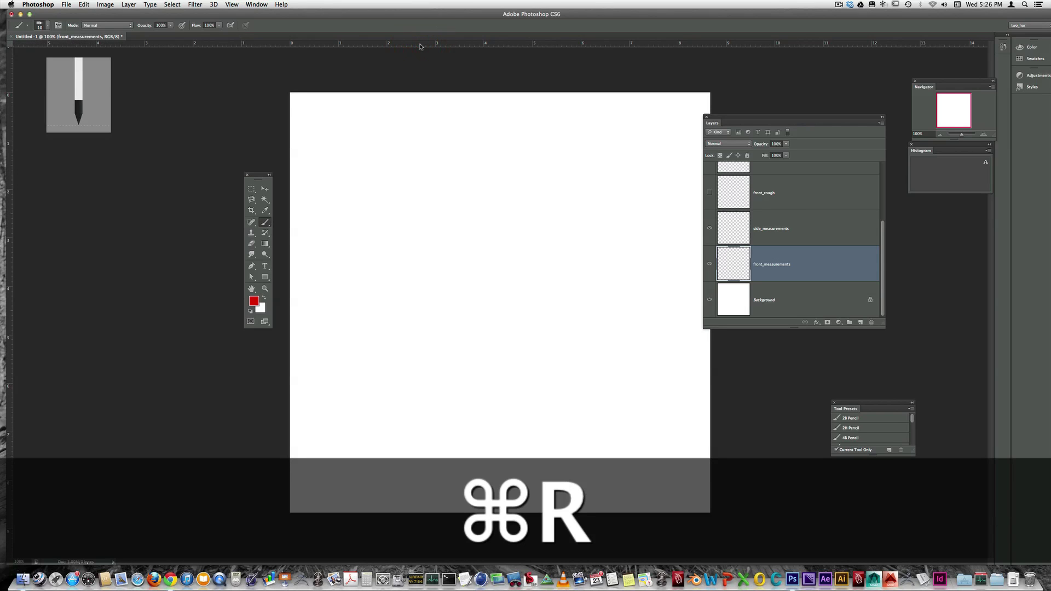
right_click(421, 46)
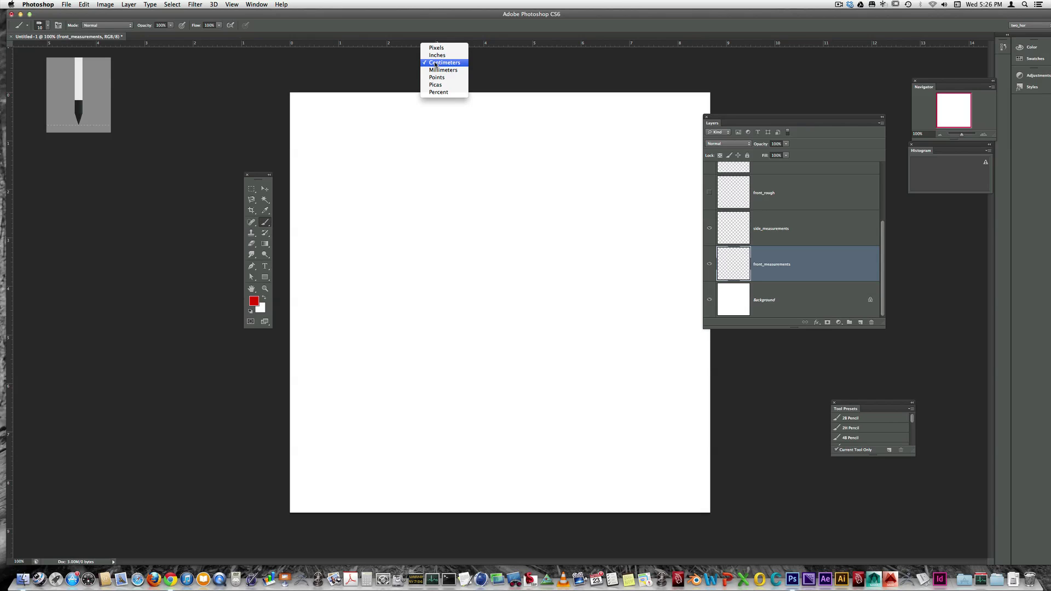
right_click(414, 42)
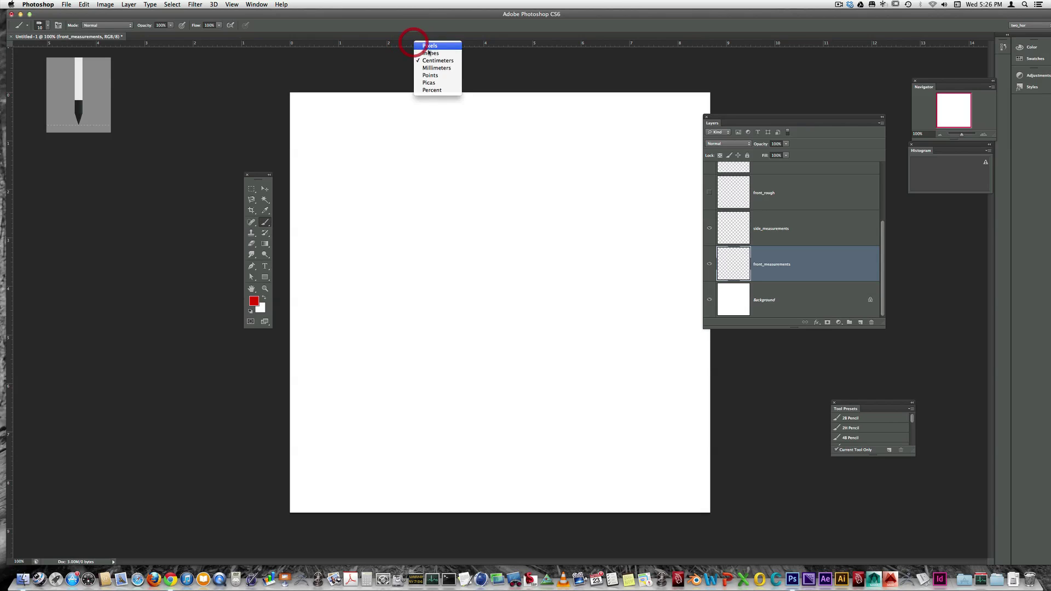
left_click(432, 53)
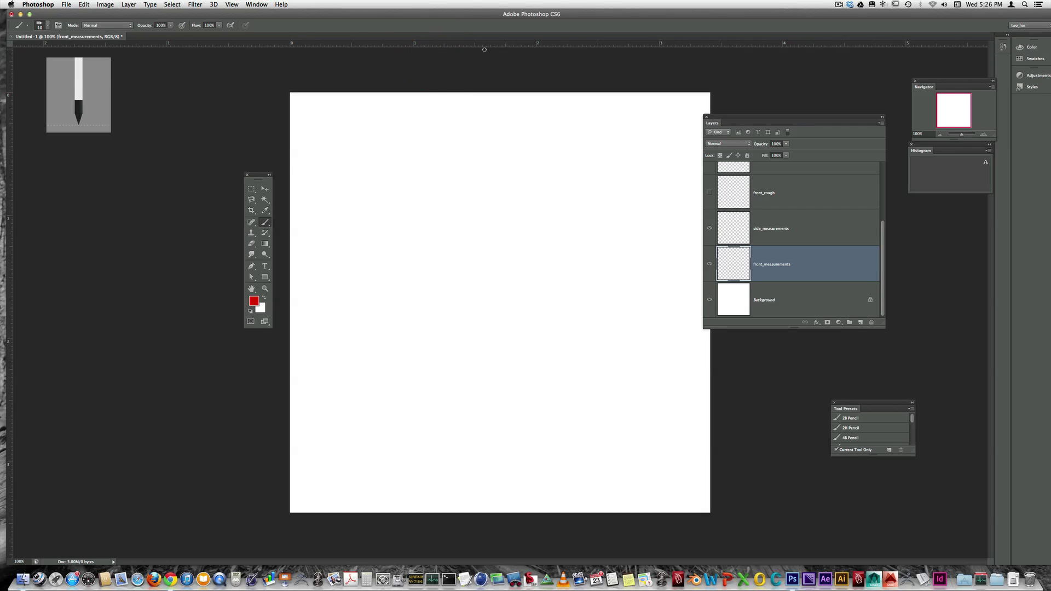
right_click(461, 45)
left_click(470, 62)
Add two vertical guides and adjust them to about 3.3 cm and 5.2 cm across the canvas
left_click_drag(11, 291, 466, 297)
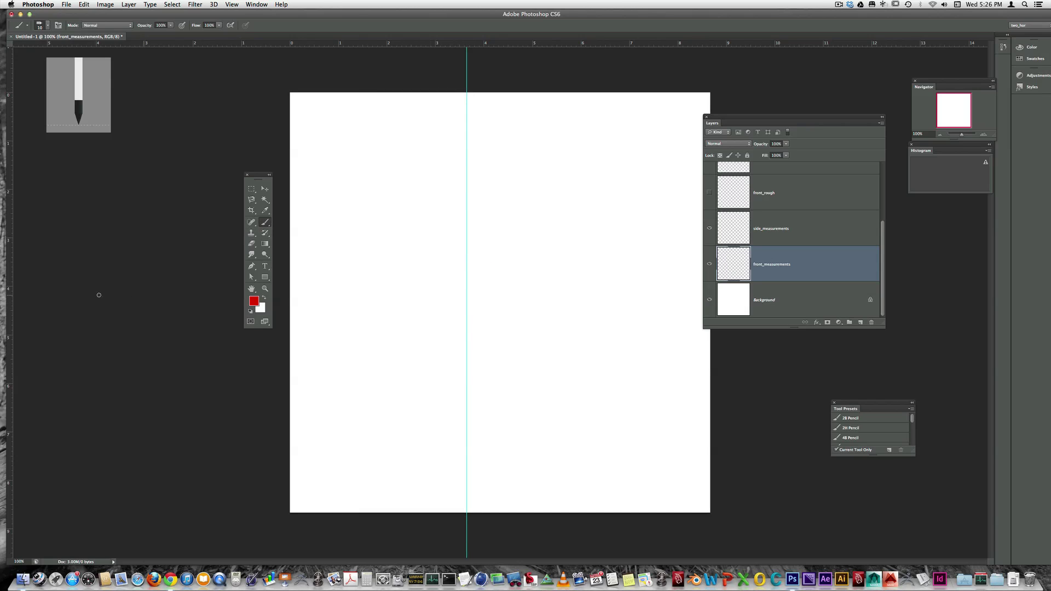
left_click_drag(12, 296, 550, 297)
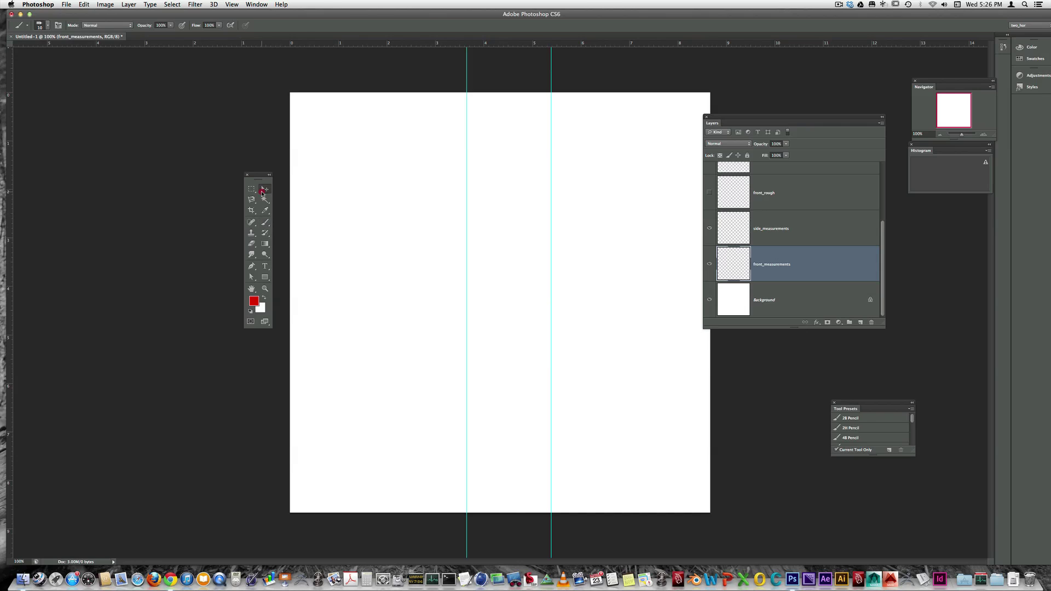
left_click(265, 189)
left_click_drag(468, 235, 450, 235)
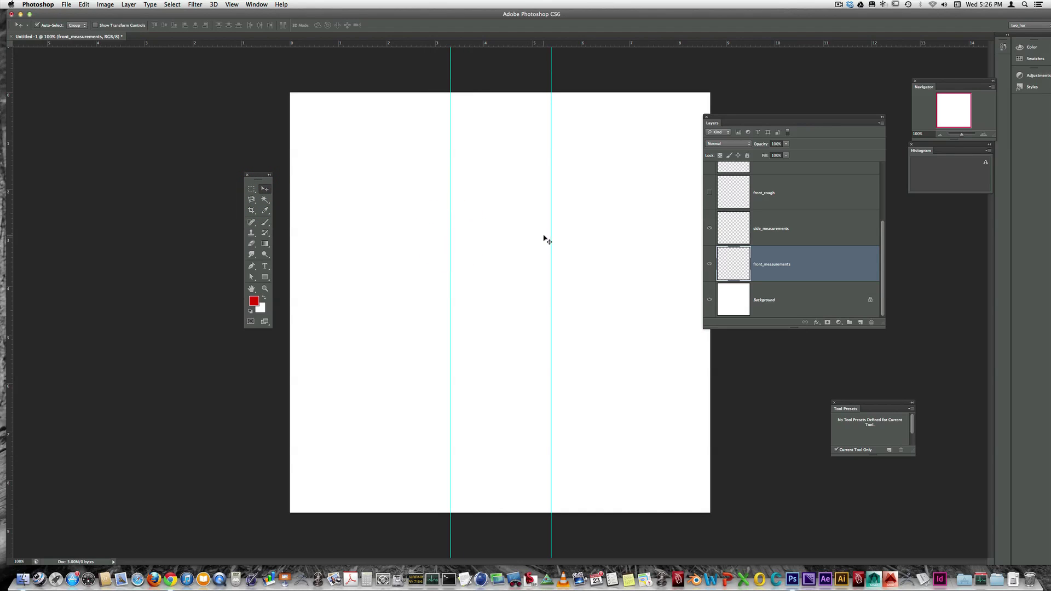
left_click_drag(551, 236, 545, 236)
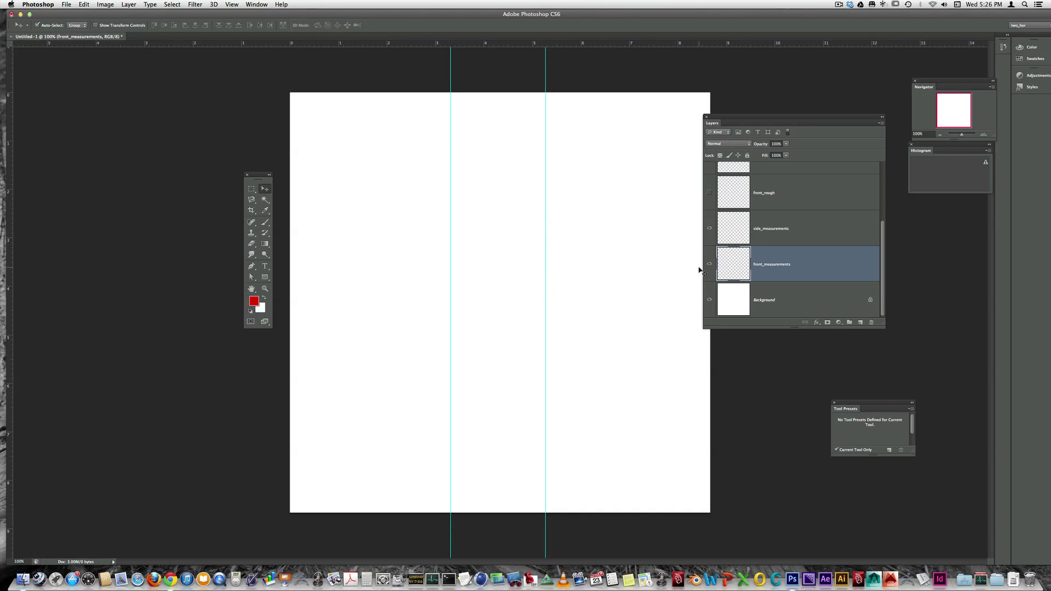
Paint a small red V-shaped brush mark on the inner side of each vertical guide on the front_measurements layer
left_click(708, 265)
key("b")
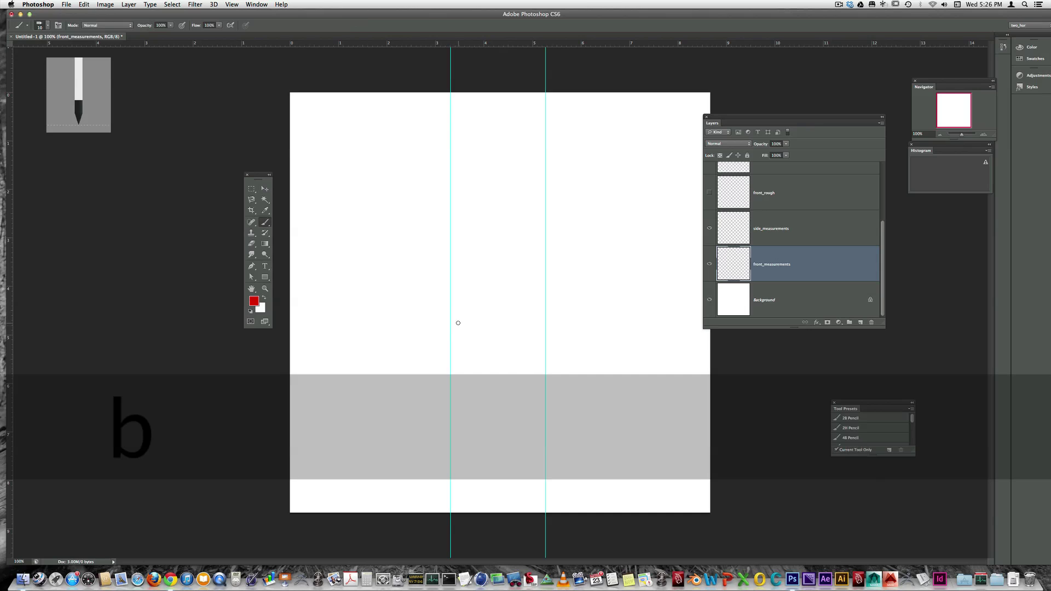
left_click(456, 331)
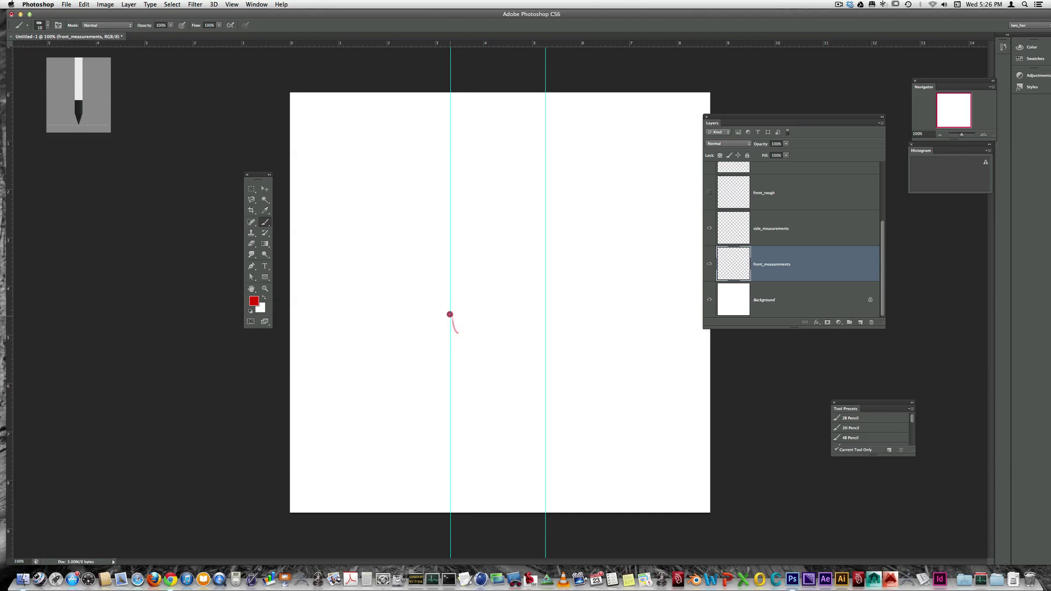
left_click_drag(450, 316, 457, 331)
left_click_drag(539, 326, 547, 316)
left_click_drag(466, 315, 456, 331)
Dismiss the guide preferences without changes and shift the second vertical guide outward to about 5.3 cm with the Move tool
left_click(264, 188)
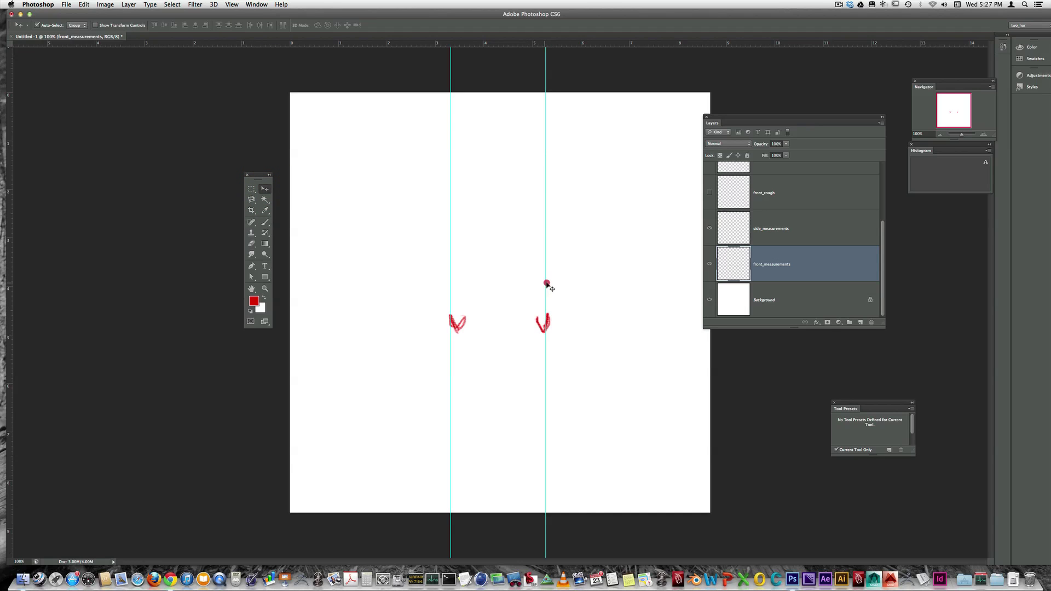
double_click(546, 284)
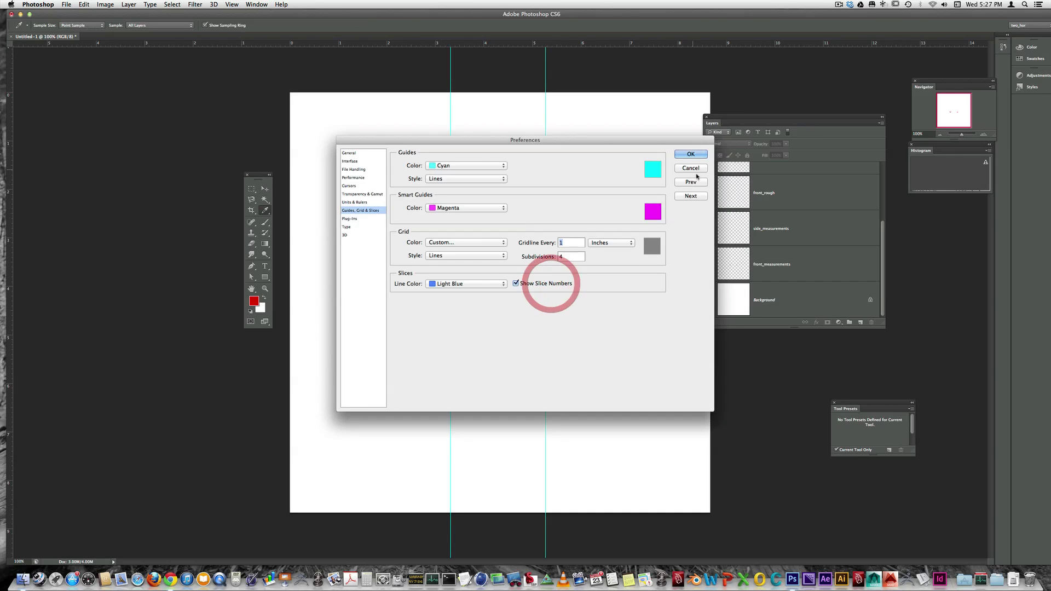
left_click(693, 169)
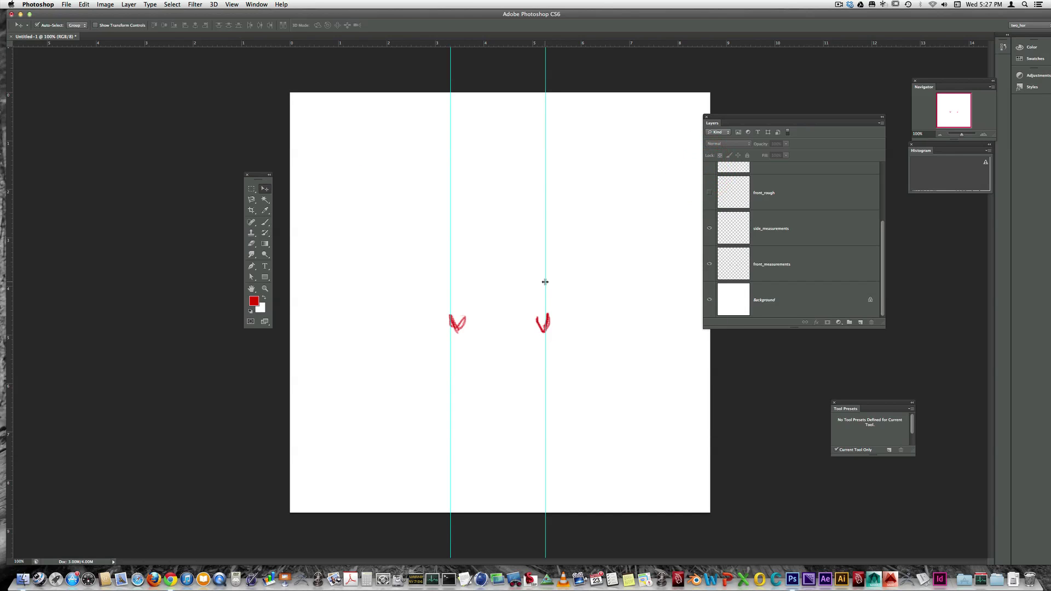
left_click_drag(545, 282, 549, 282)
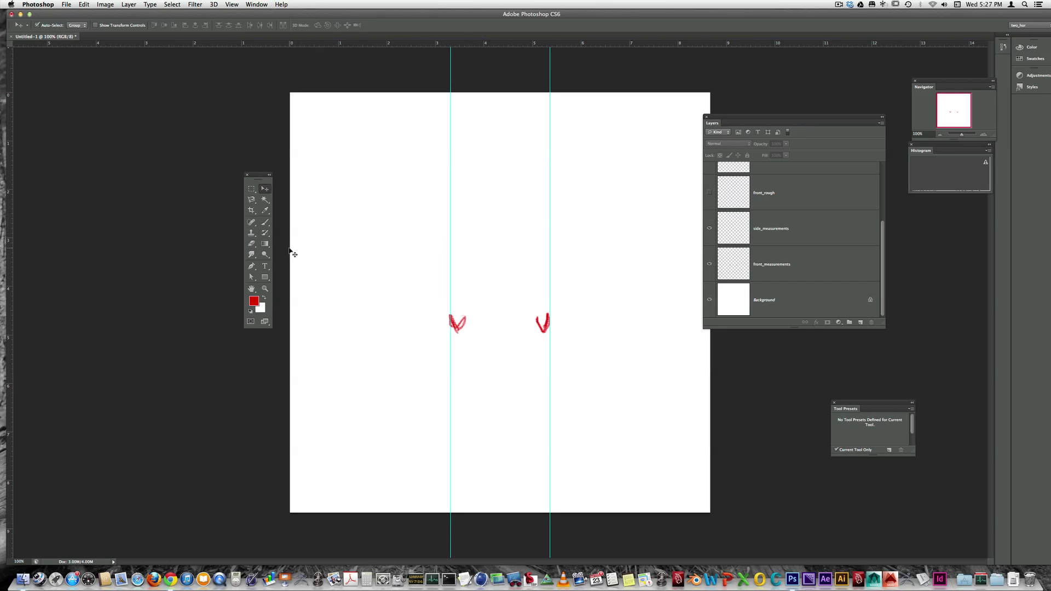
Measure the horizontal distance between the two vertical guides with the Ruler tool
left_click(268, 267)
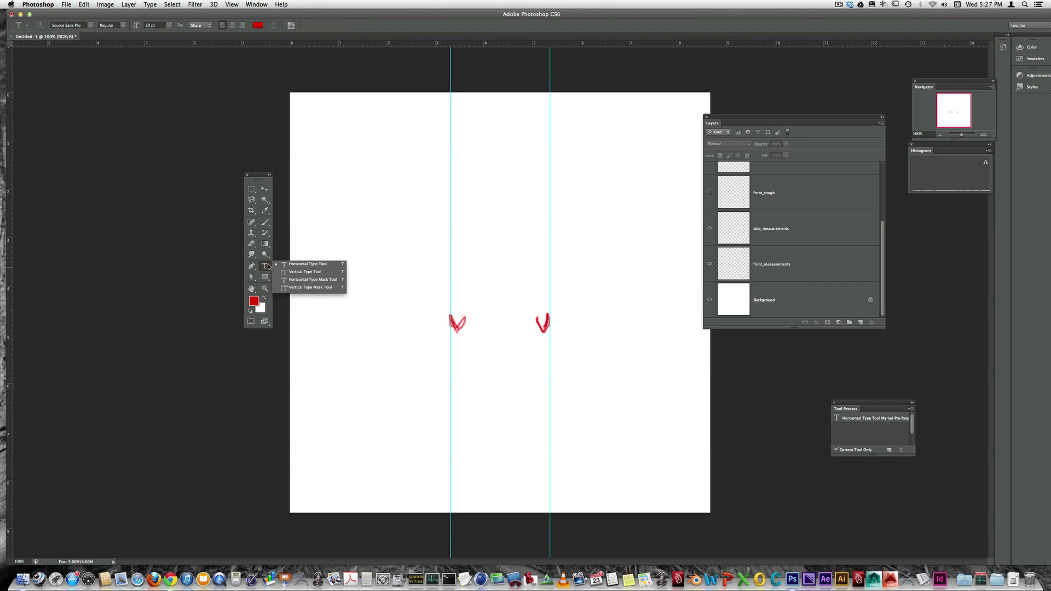
left_click(269, 214)
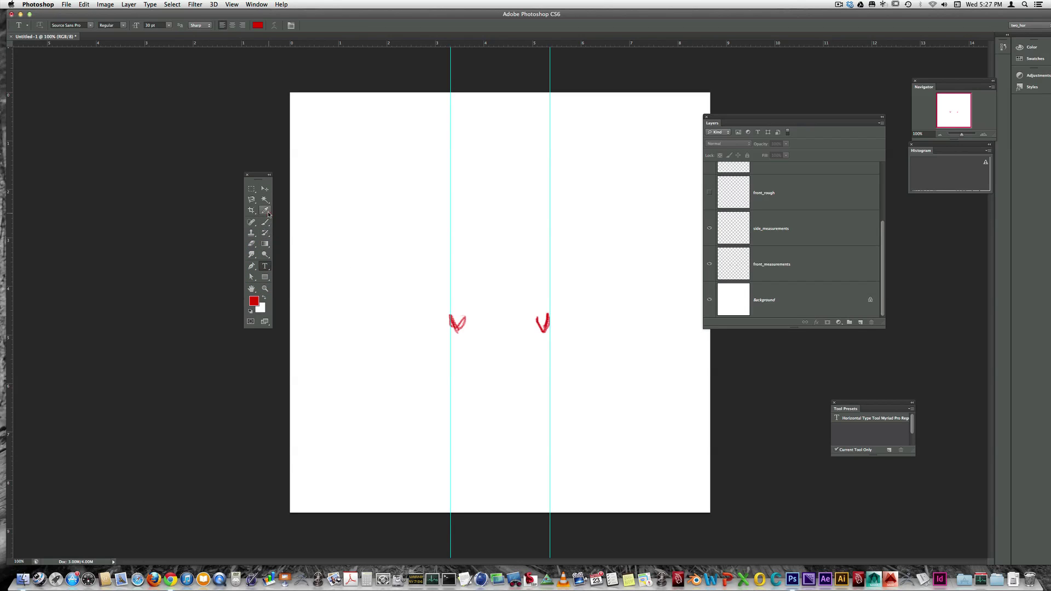
left_click(268, 213)
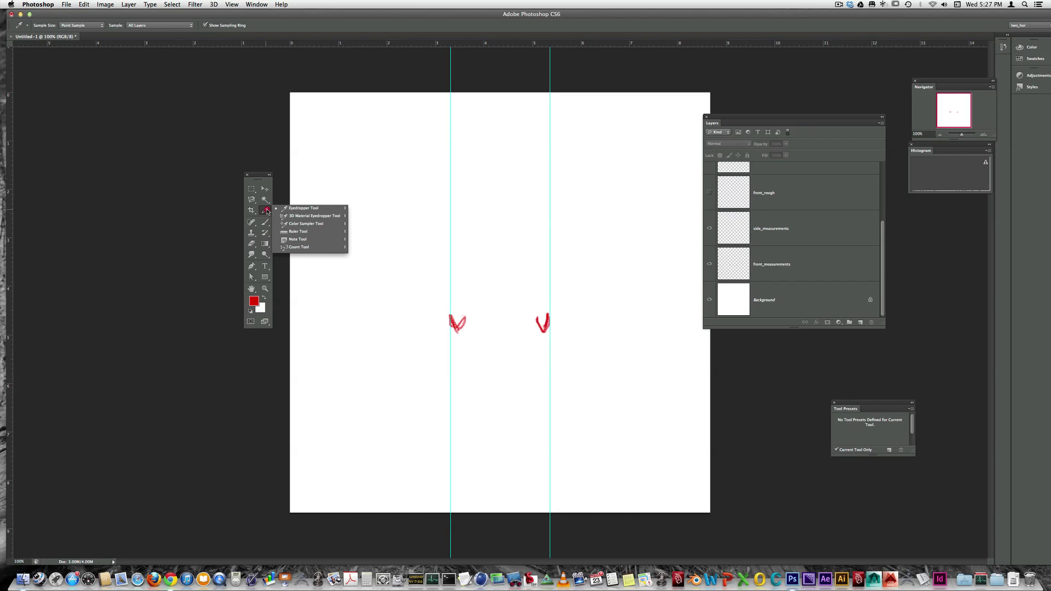
left_click(302, 232)
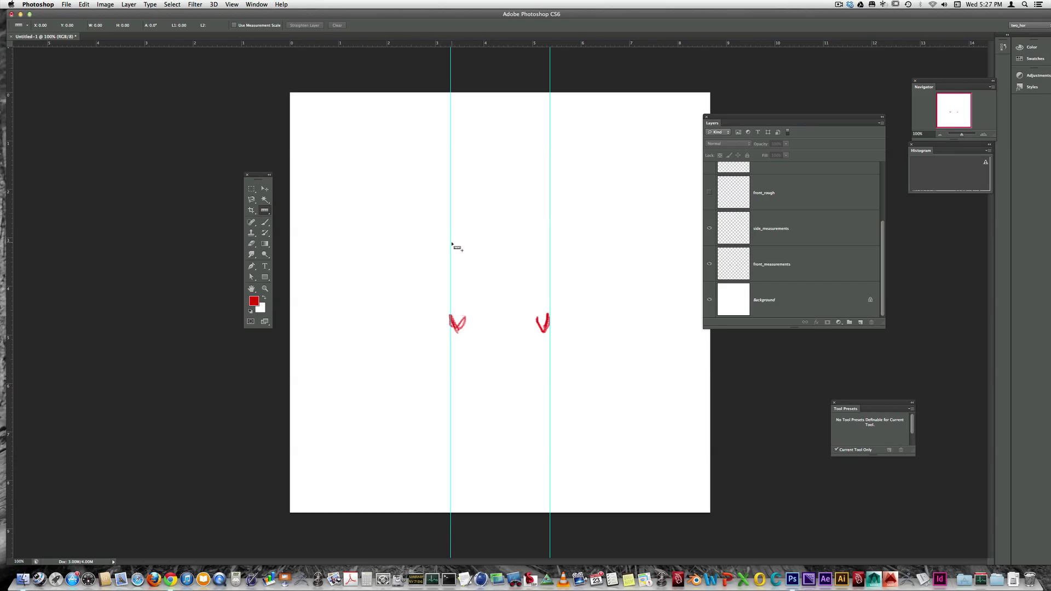
left_click_drag(451, 242, 550, 250)
Examine the measured span and red marks through the Navigator at up to 400% zoom, and return to 100%
left_click_drag(968, 83, 639, 203)
left_click(655, 255)
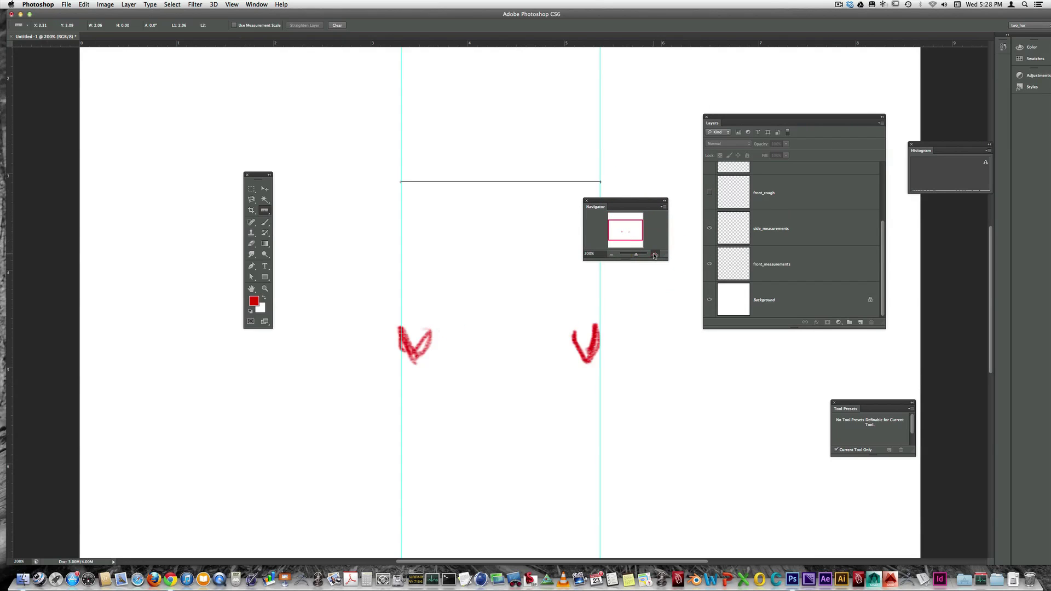
left_click(655, 255)
left_click(655, 255)
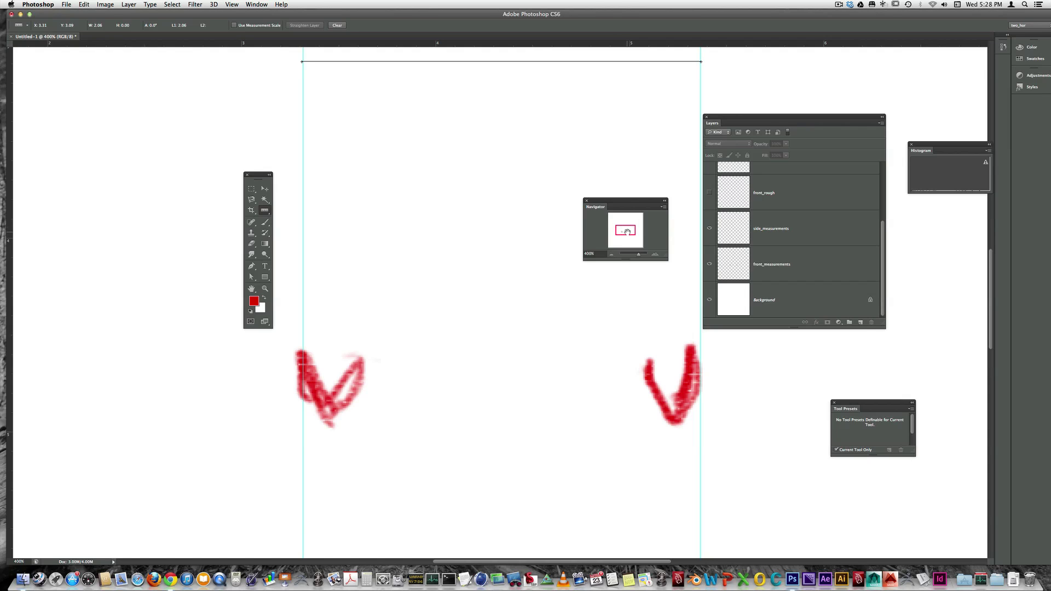
left_click_drag(627, 231, 627, 232)
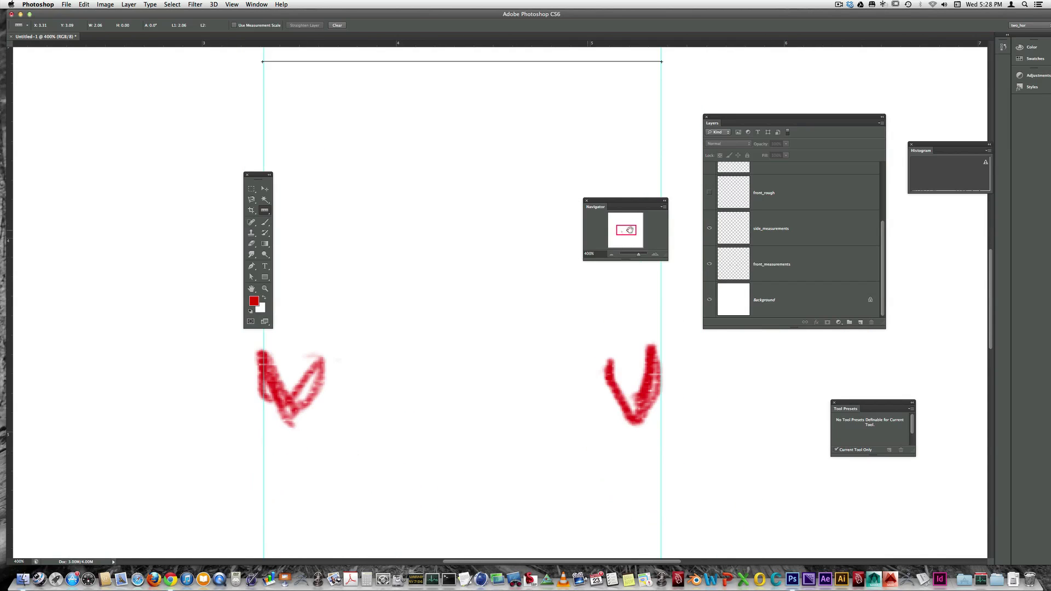
left_click(612, 254)
left_click(611, 254)
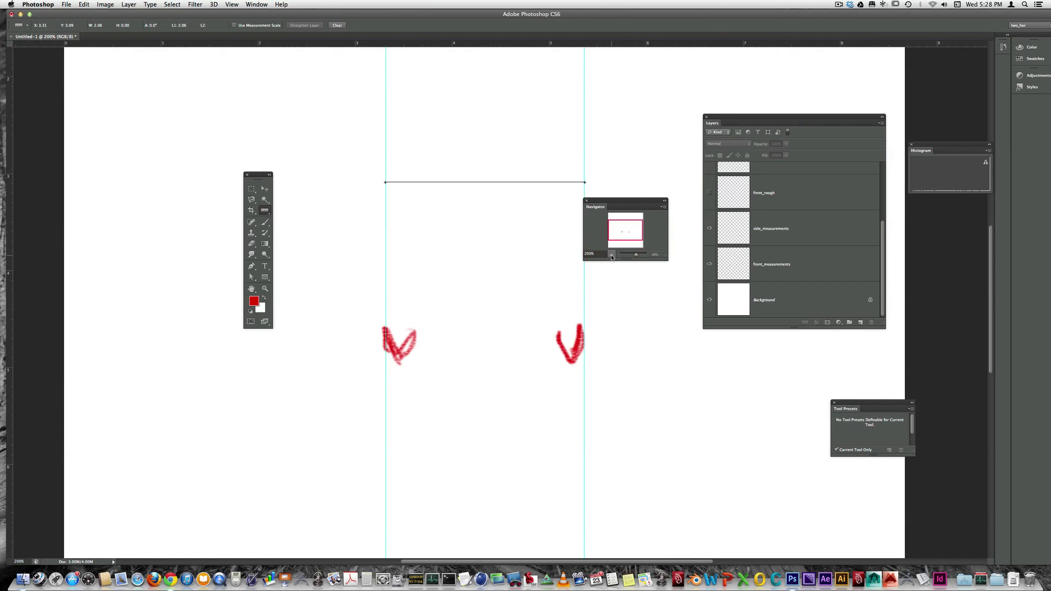
left_click(612, 254)
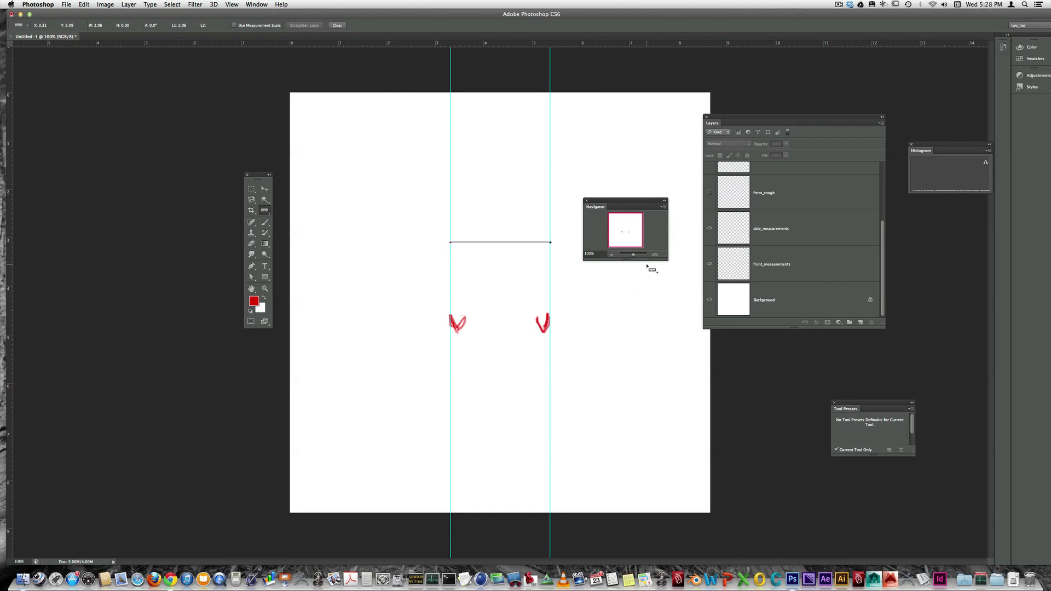
Place the Navigator directly beneath the Layers panel and magnify the area between the guides to about 332%
left_click_drag(644, 205, 759, 330)
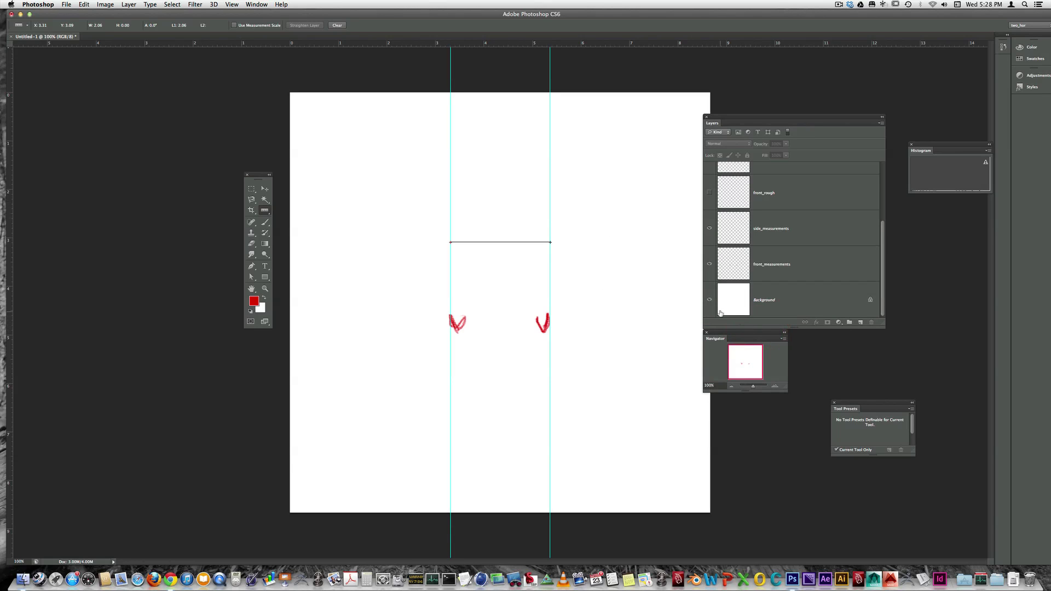
left_click(767, 387)
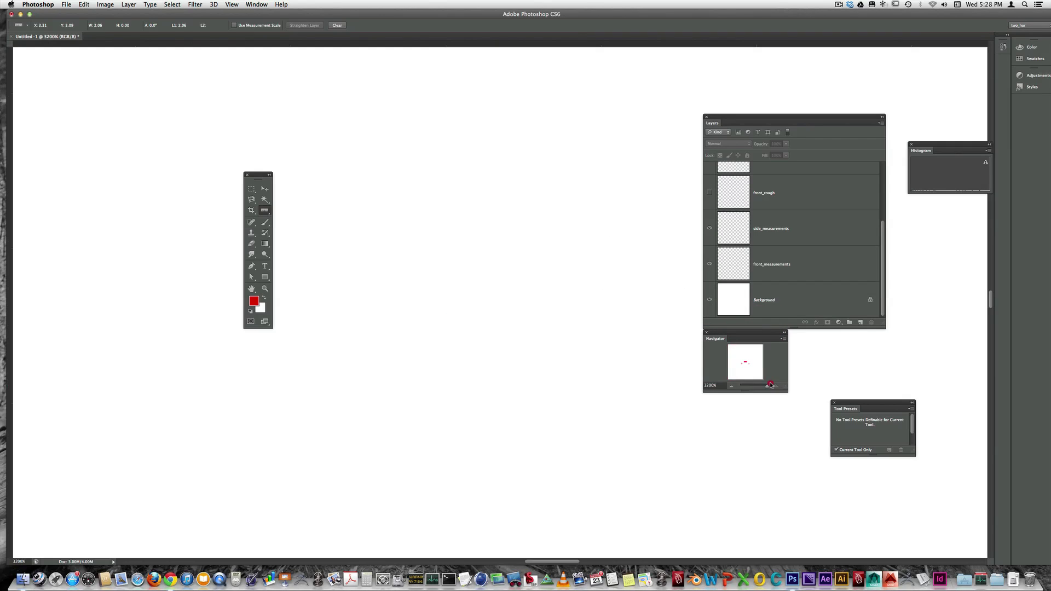
mouse_move(767, 387)
left_mouse_down()
mouse_move(748, 386)
mouse_move(758, 387)
left_mouse_up()
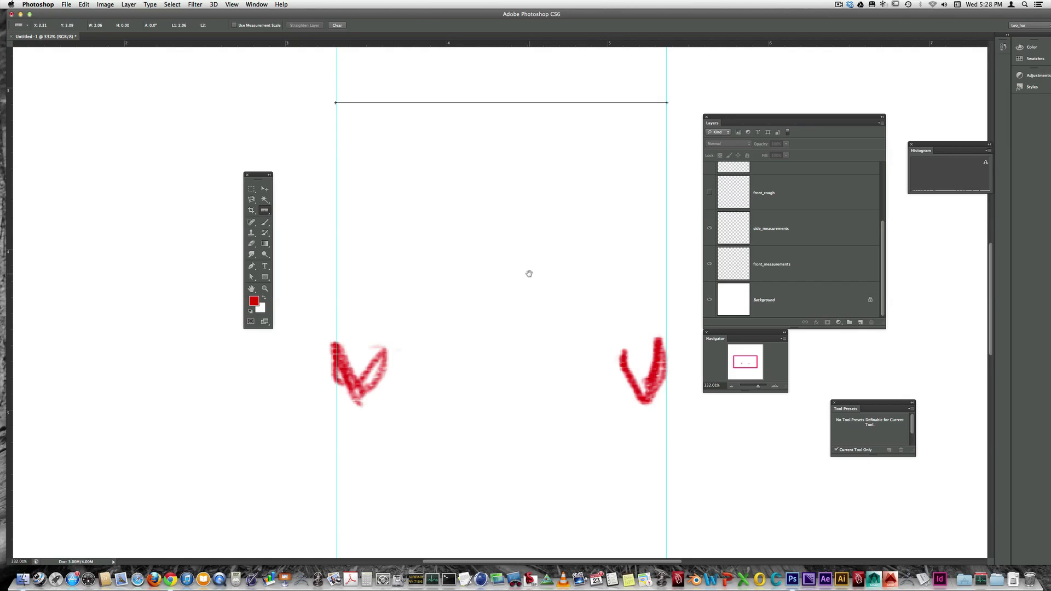
mouse_move(527, 286)
left_mouse_down()
mouse_move(558, 197)
mouse_move(442, 243)
mouse_move(558, 316)
mouse_move(579, 254)
mouse_move(549, 202)
mouse_move(620, 241)
mouse_move(528, 301)
mouse_move(485, 274)
mouse_move(498, 294)
mouse_move(550, 283)
mouse_move(527, 277)
left_mouse_up()
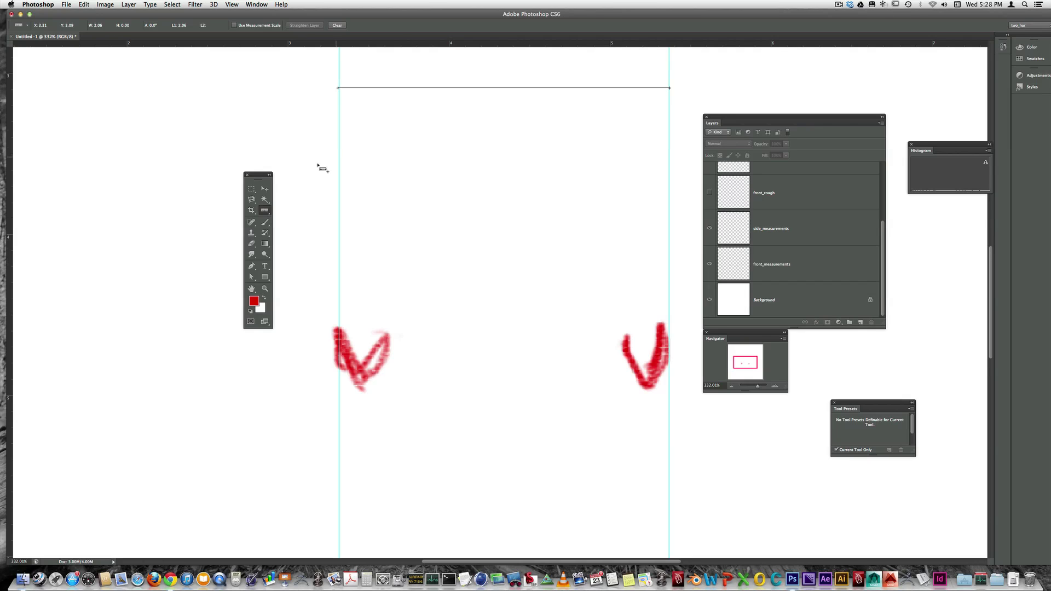
Erase both red V marks from the front_measurements layer
left_click(251, 244)
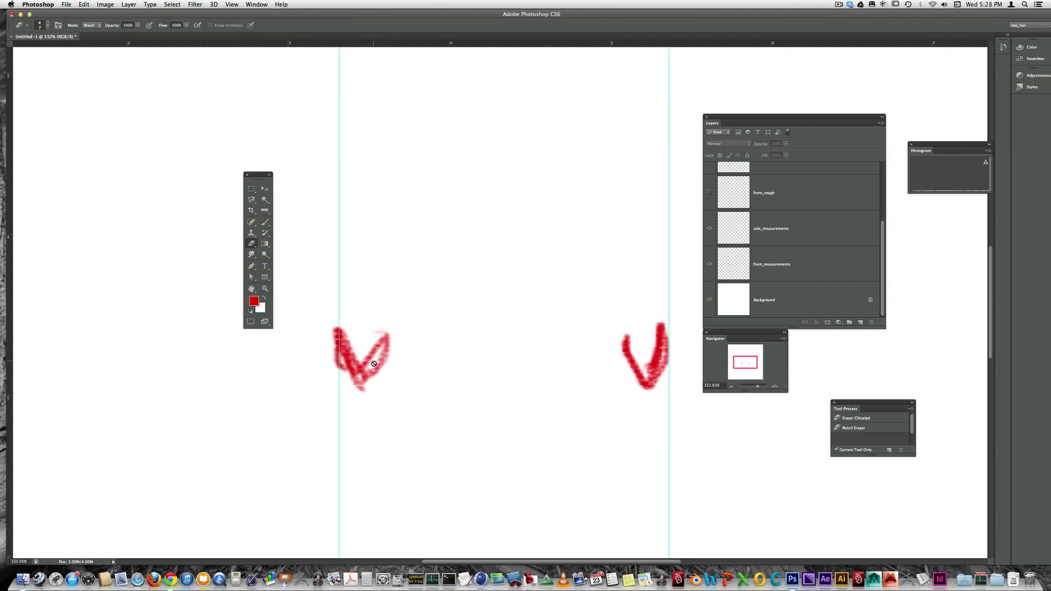
left_click(808, 265)
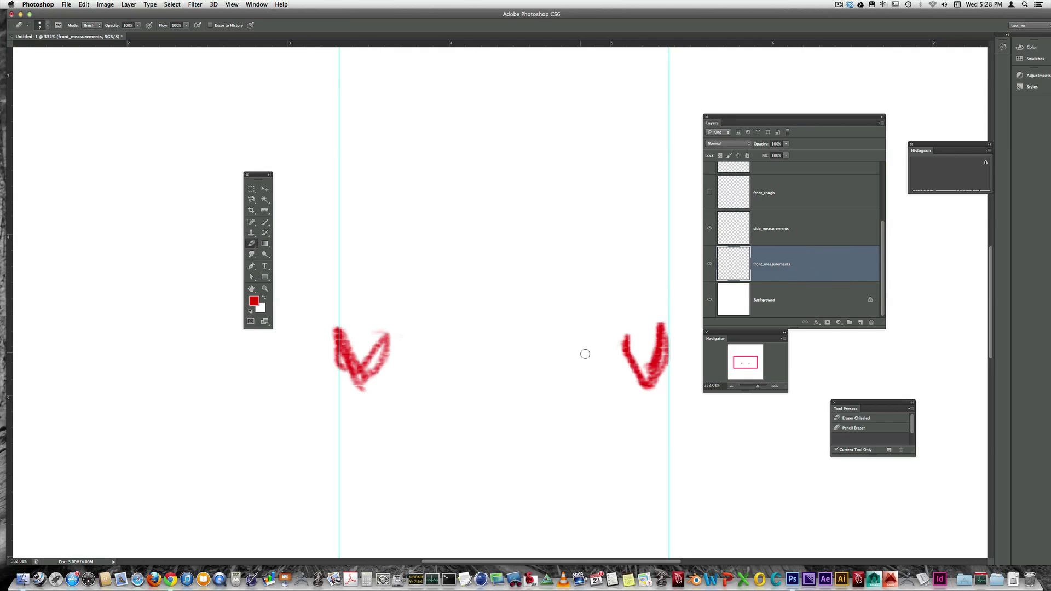
left_click_drag(584, 351, 652, 324)
mouse_move(595, 364)
left_mouse_down()
mouse_move(683, 326)
mouse_move(647, 394)
mouse_move(665, 368)
left_mouse_up()
mouse_move(330, 345)
left_mouse_down()
mouse_move(332, 319)
mouse_move(335, 355)
mouse_move(361, 394)
mouse_move(374, 346)
mouse_move(396, 327)
mouse_move(379, 370)
left_mouse_up()
left_click_drag(357, 331, 366, 340)
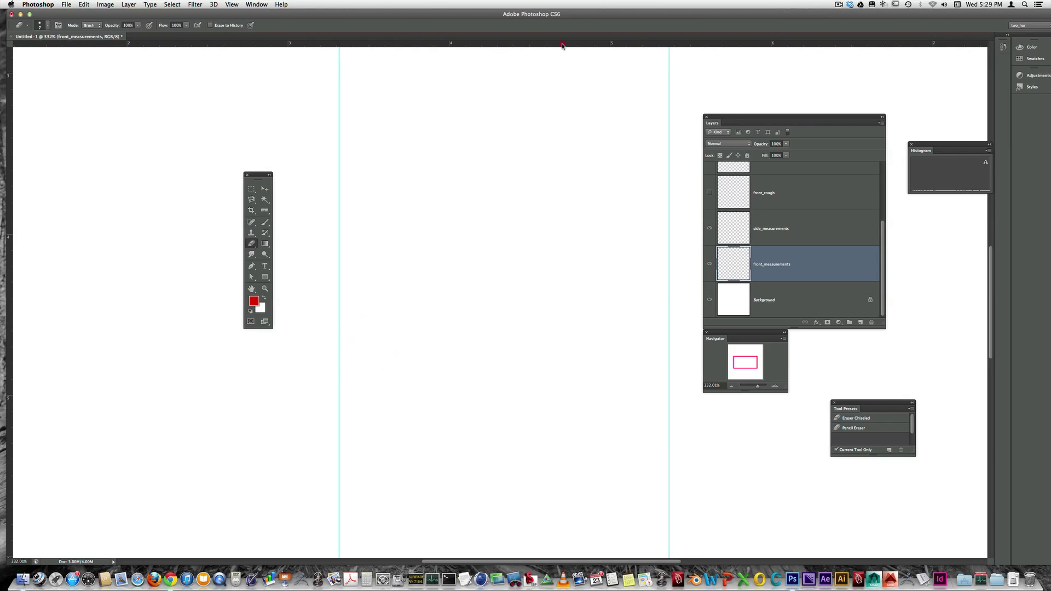
Add two horizontal guides at about 3.9 cm and 4.6 cm down the canvas
left_click_drag(562, 45, 551, 219)
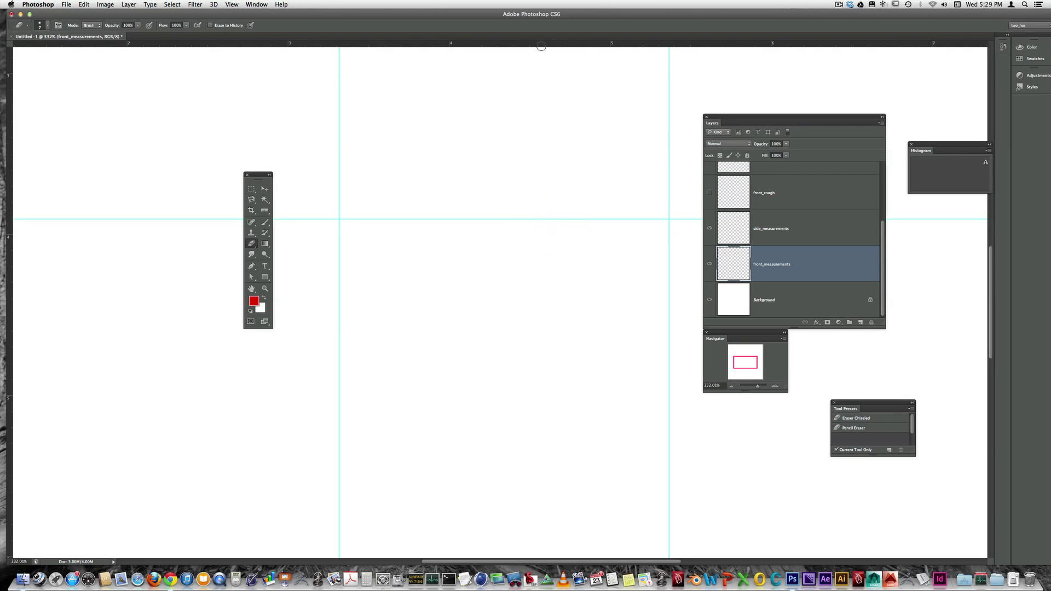
left_click_drag(542, 44, 487, 326)
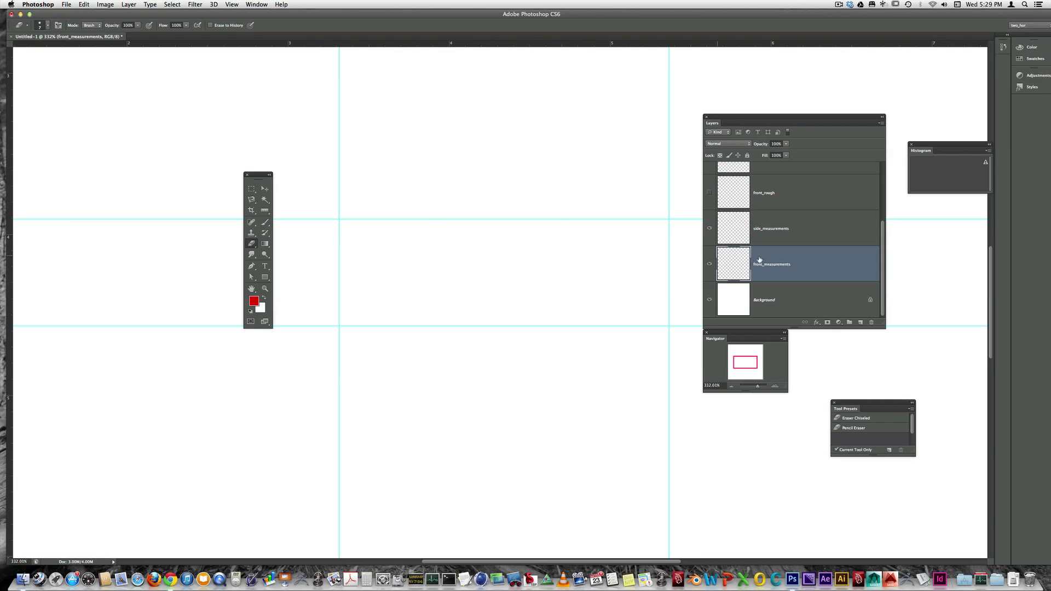
Reset the colors to default black and paint a short vertical brush mark outside each vertical guide, between the horizontal guides
left_click(250, 312)
left_click(301, 263)
left_click_drag(301, 262, 304, 274)
key("b")
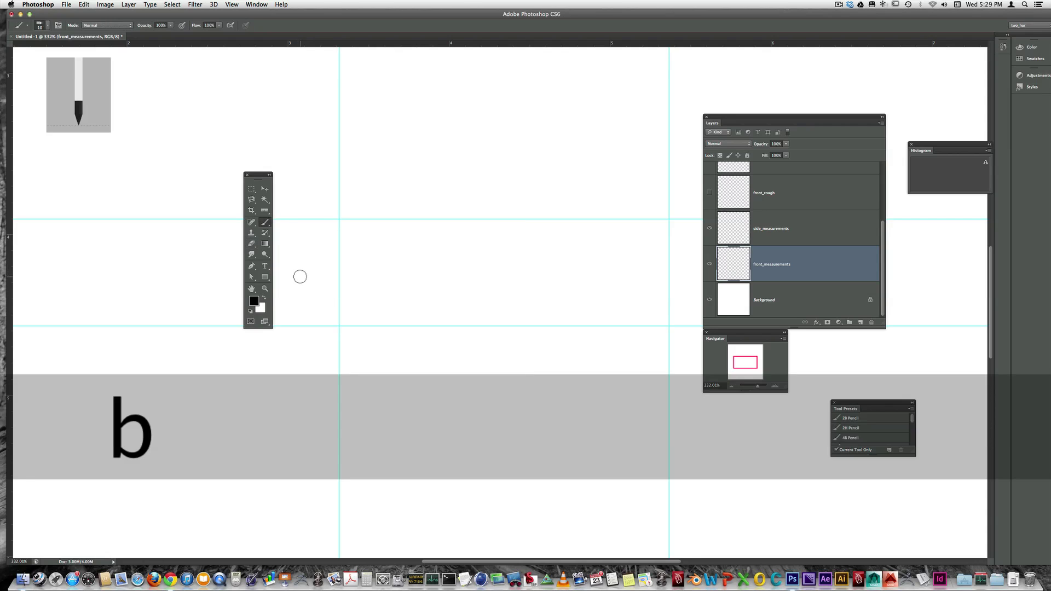
mouse_move(298, 257)
left_mouse_down()
mouse_move(298, 291)
mouse_move(300, 254)
mouse_move(294, 275)
left_mouse_up()
left_click_drag(694, 280, 681, 267)
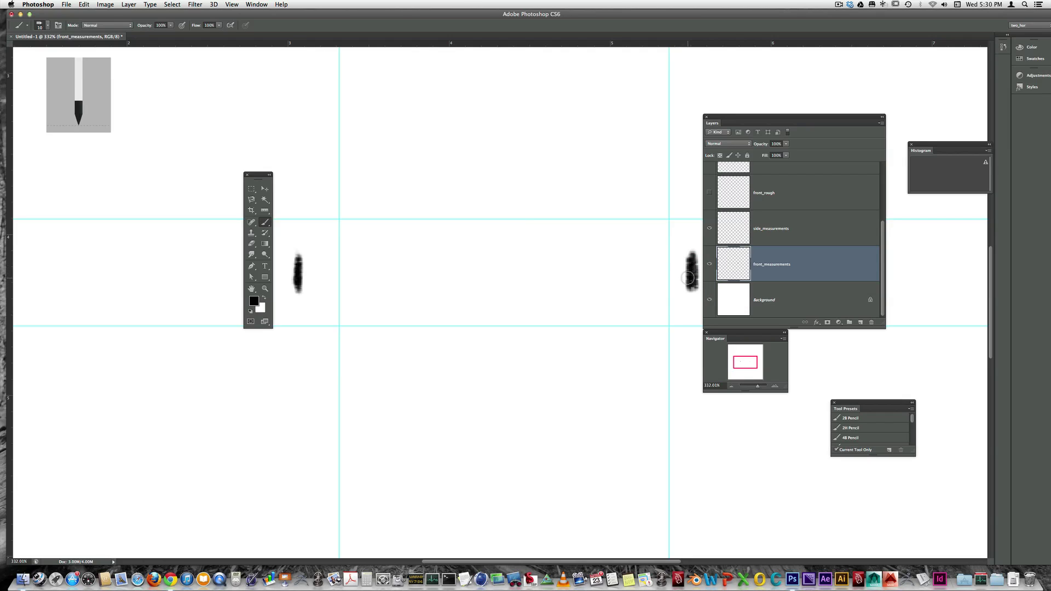
left_click(732, 386)
left_click(732, 385)
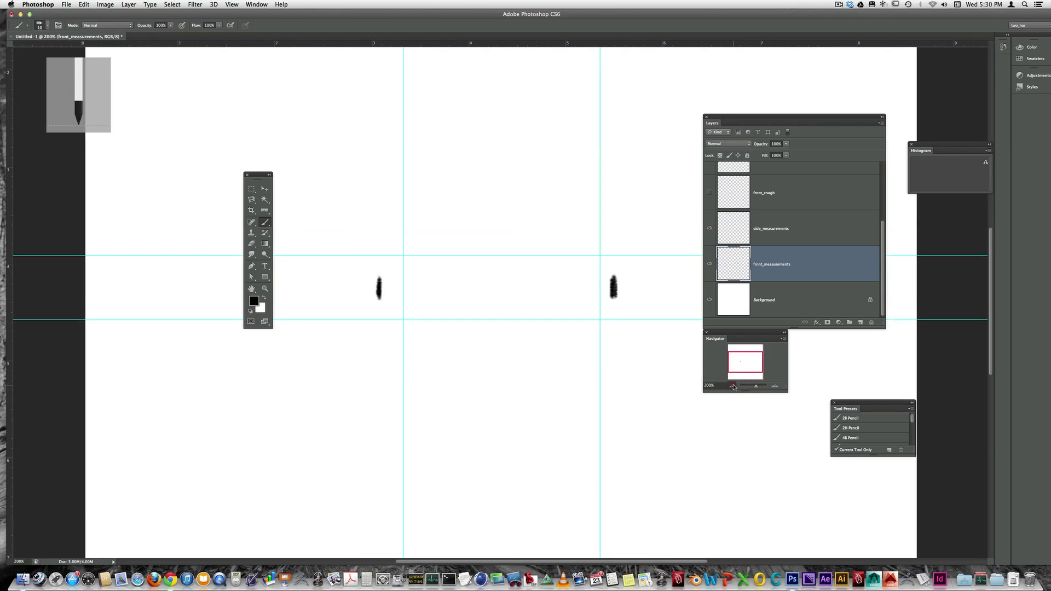
Paint a test zigzag with the current brush and, using the soft round 10 px brush at 0% hardness, a scribbled oval above the horizontal guides
left_click(731, 386)
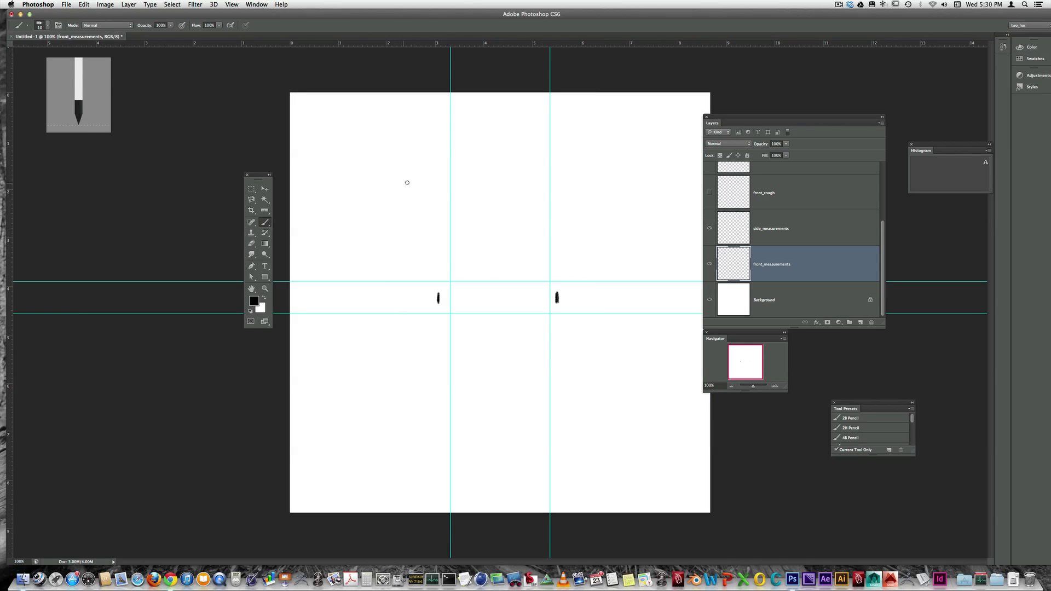
left_click_drag(405, 175, 399, 202)
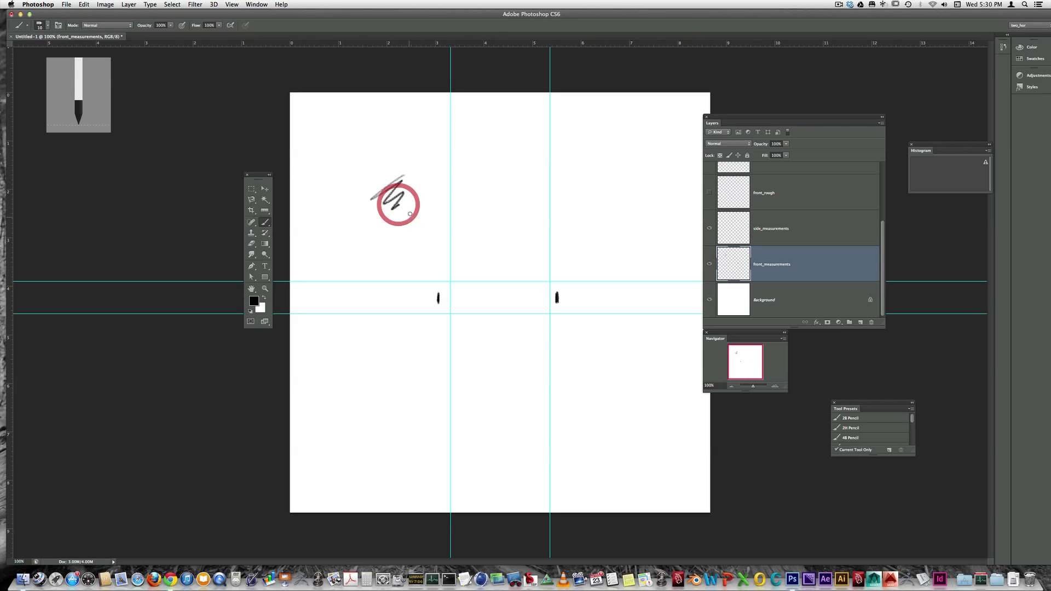
left_click(48, 26)
left_click(23, 86)
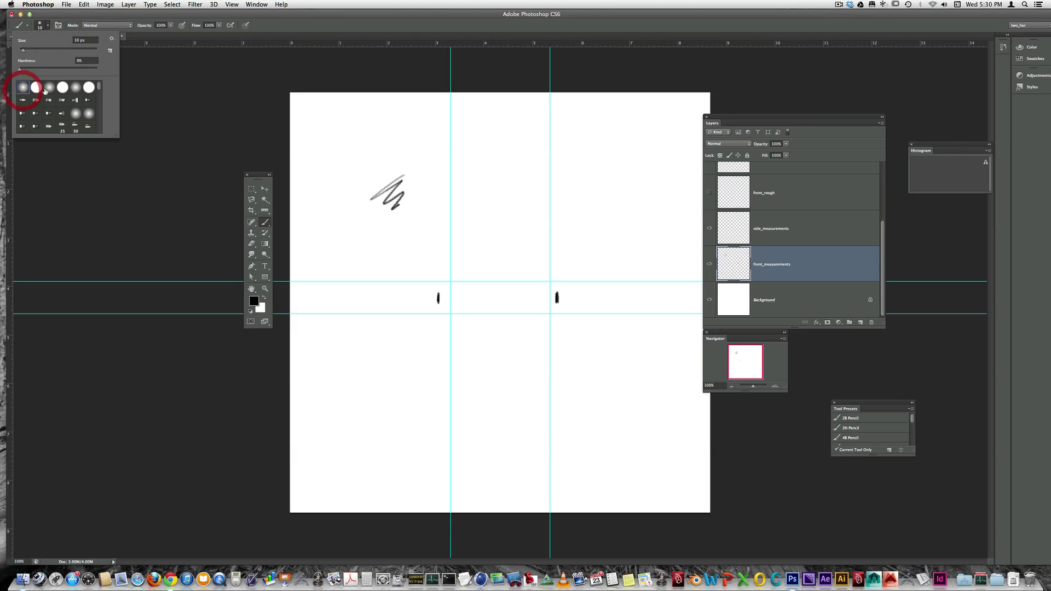
left_click(508, 219)
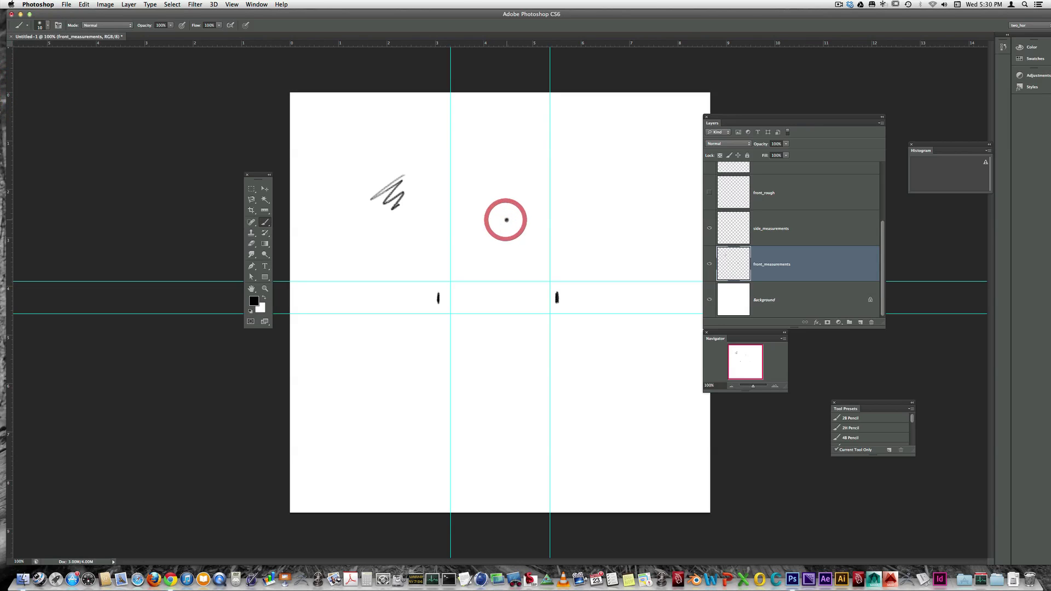
mouse_move(506, 220)
left_mouse_down()
mouse_move(540, 258)
mouse_move(559, 245)
mouse_move(555, 226)
mouse_move(516, 212)
mouse_move(479, 219)
mouse_move(475, 247)
mouse_move(493, 262)
mouse_move(525, 254)
mouse_move(525, 235)
mouse_move(508, 193)
left_mouse_up()
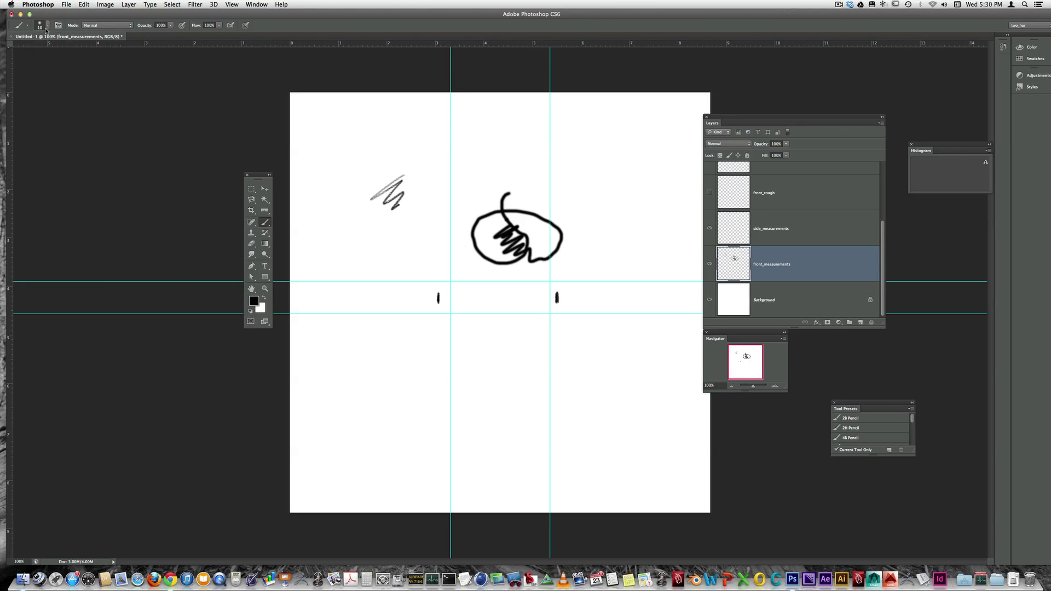
Open the full brush settings over the canvas and enable Shape Dynamics with Size Jitter controlled by Pen Pressure
left_click(47, 26)
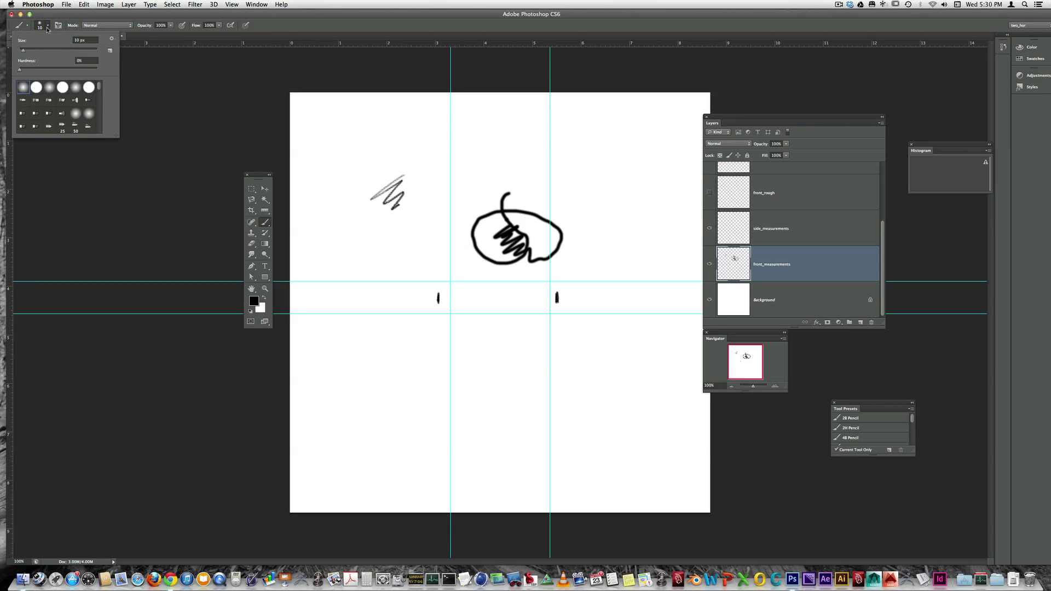
left_click(48, 25)
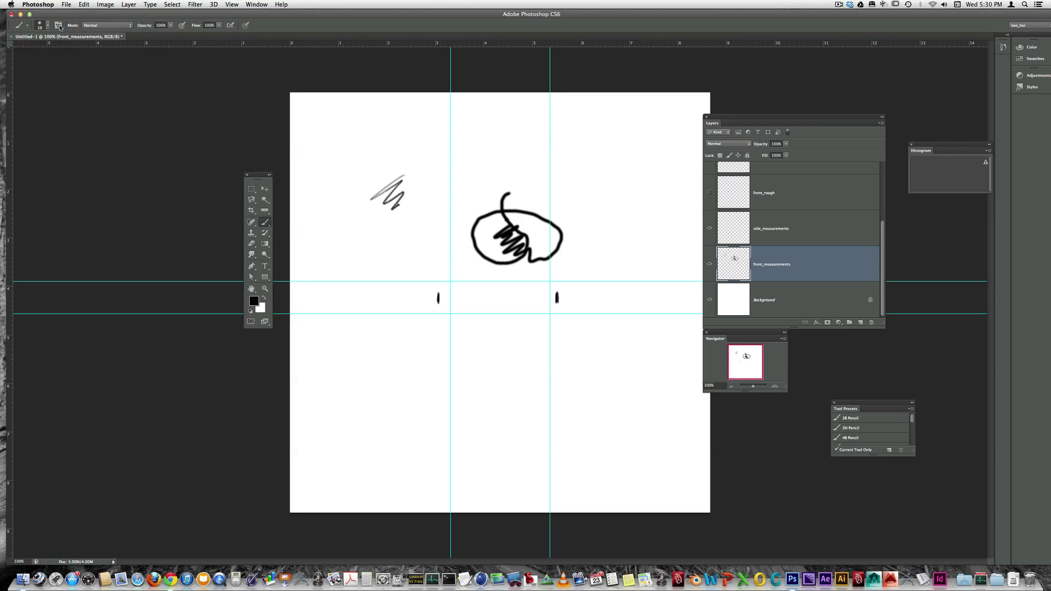
left_click(58, 25)
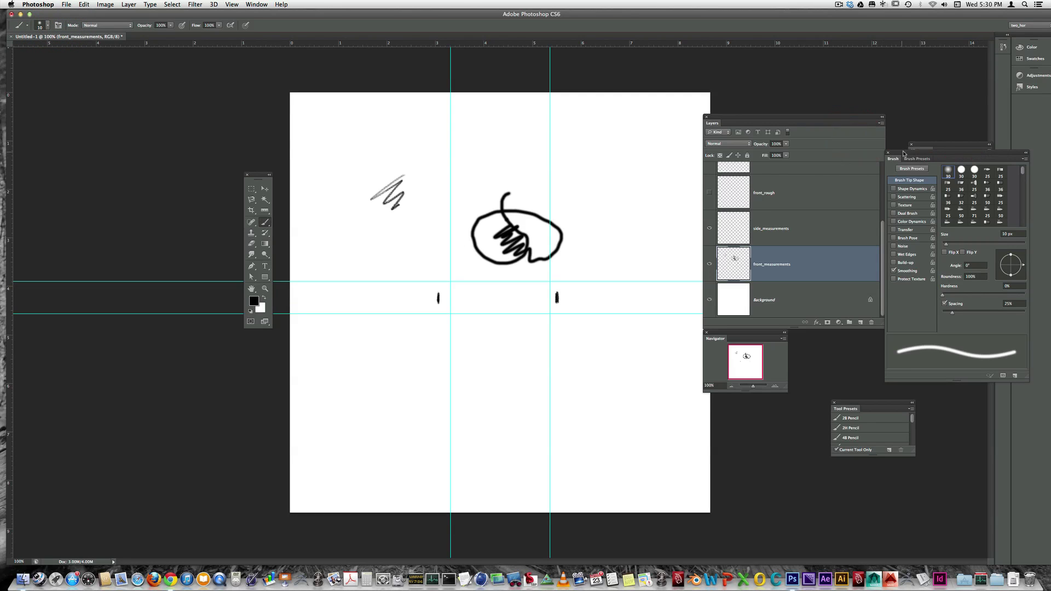
mouse_move(903, 157)
left_mouse_down()
mouse_move(704, 134)
mouse_move(589, 103)
mouse_move(566, 121)
left_mouse_up()
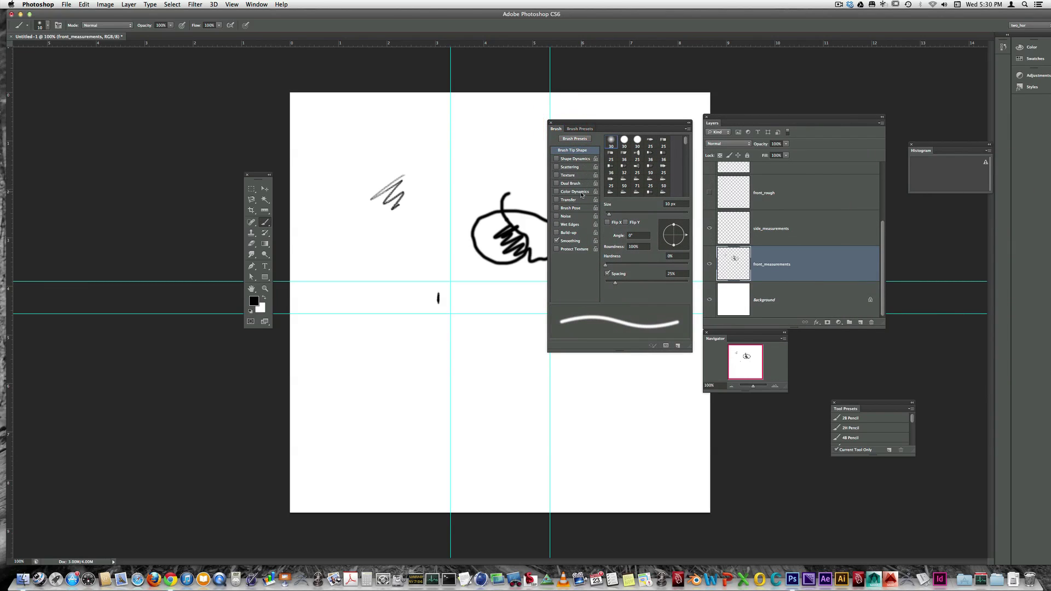
left_click(581, 161)
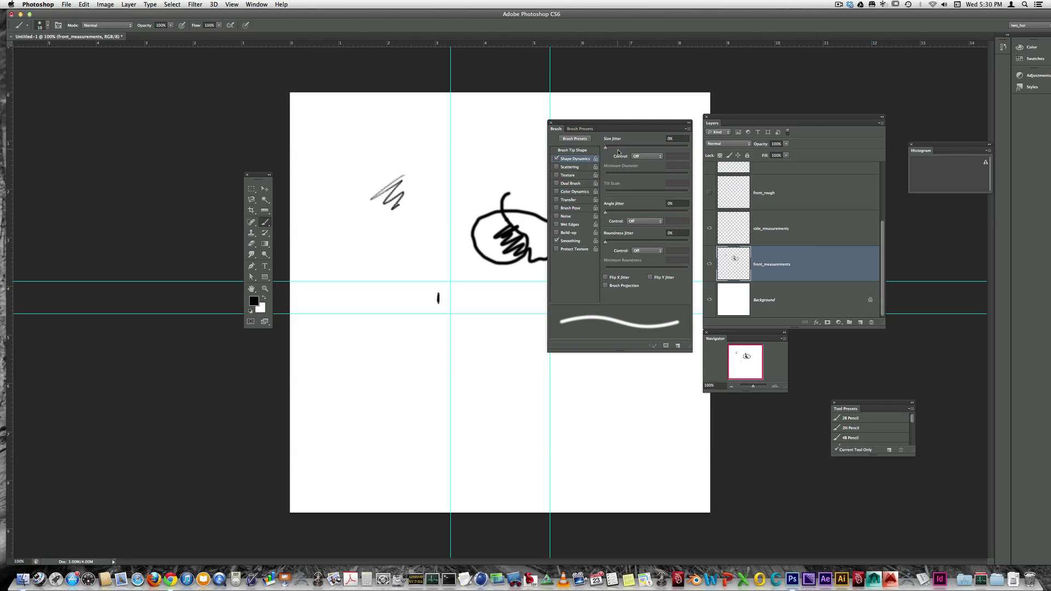
left_click(637, 157)
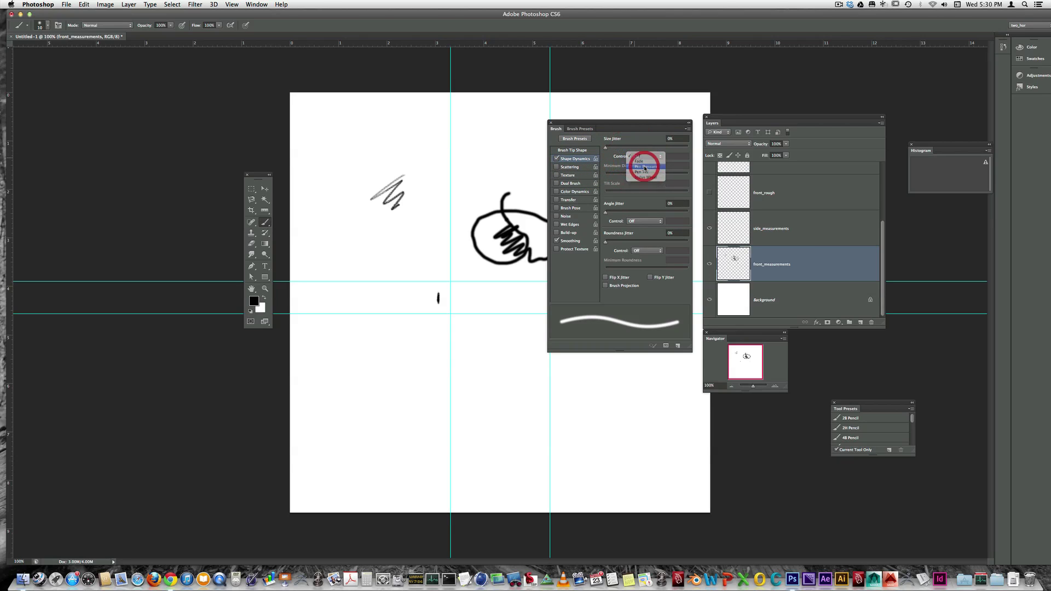
left_click(645, 167)
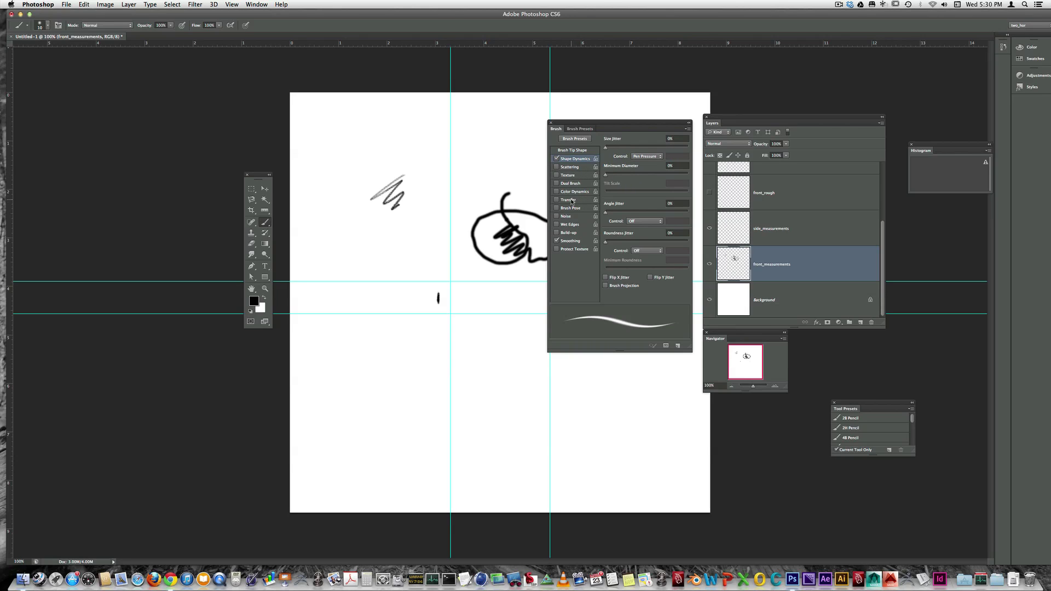
Enable Transfer with Opacity Jitter controlled by Pen Pressure, and paint tapered test strokes beside the oval
left_click(572, 200)
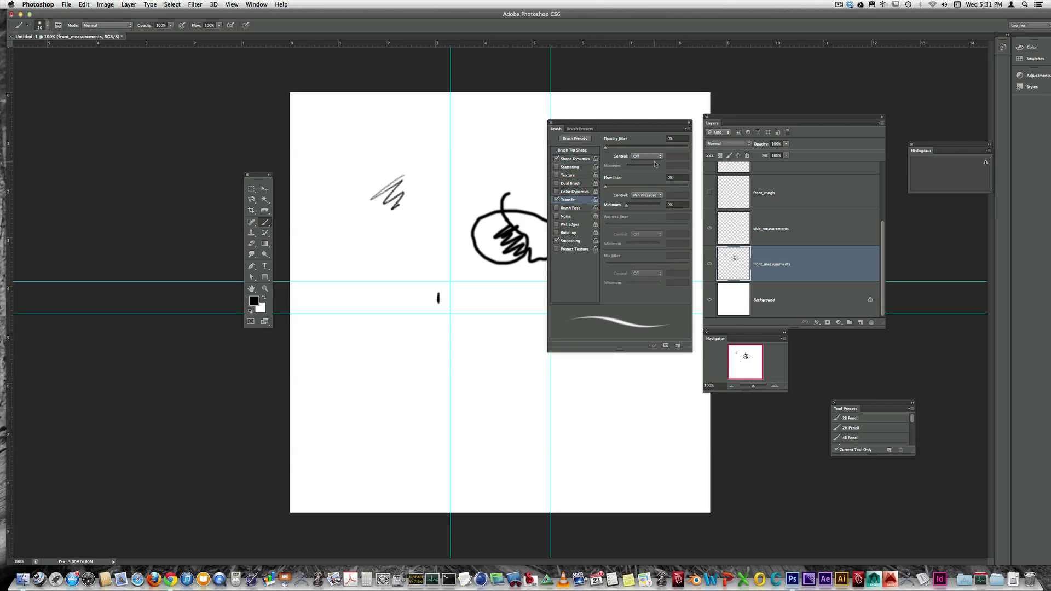
left_click(650, 159)
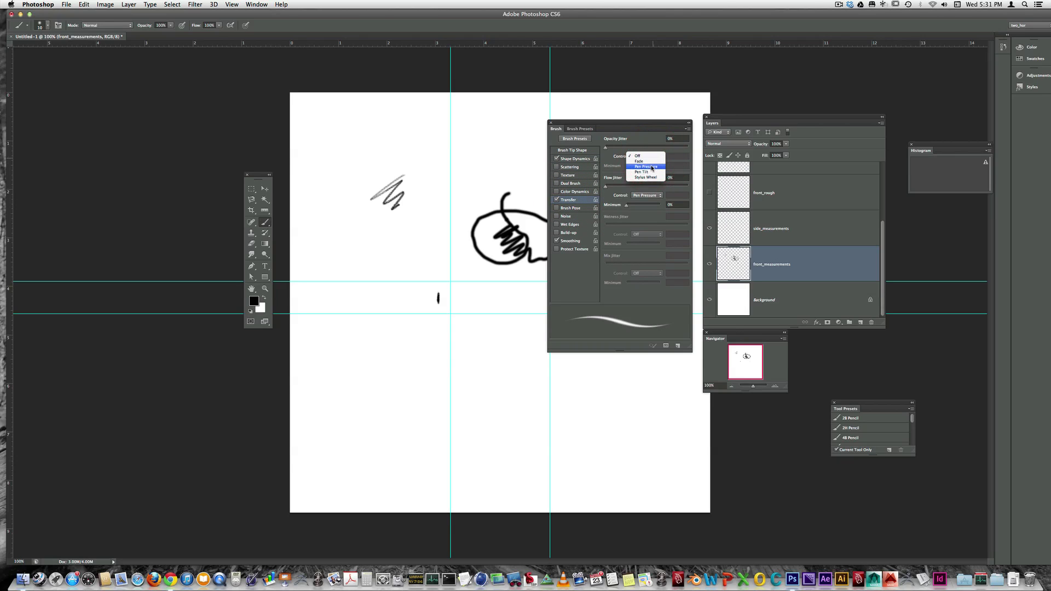
left_click(648, 167)
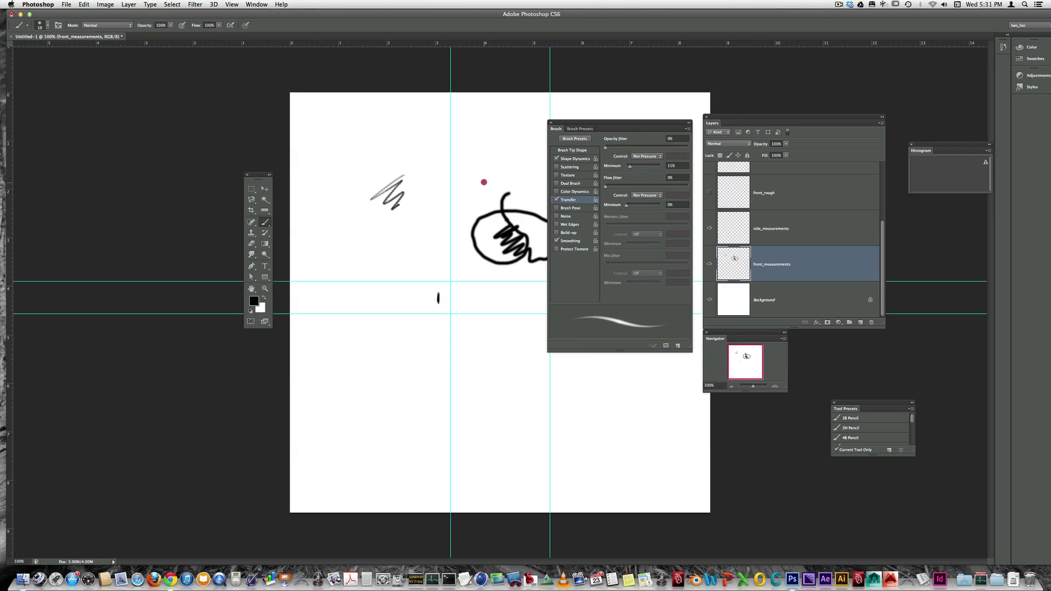
mouse_move(497, 171)
left_mouse_down()
mouse_move(431, 225)
mouse_move(431, 274)
left_mouse_up()
mouse_move(426, 201)
left_mouse_down()
mouse_move(434, 264)
mouse_move(454, 277)
left_mouse_up()
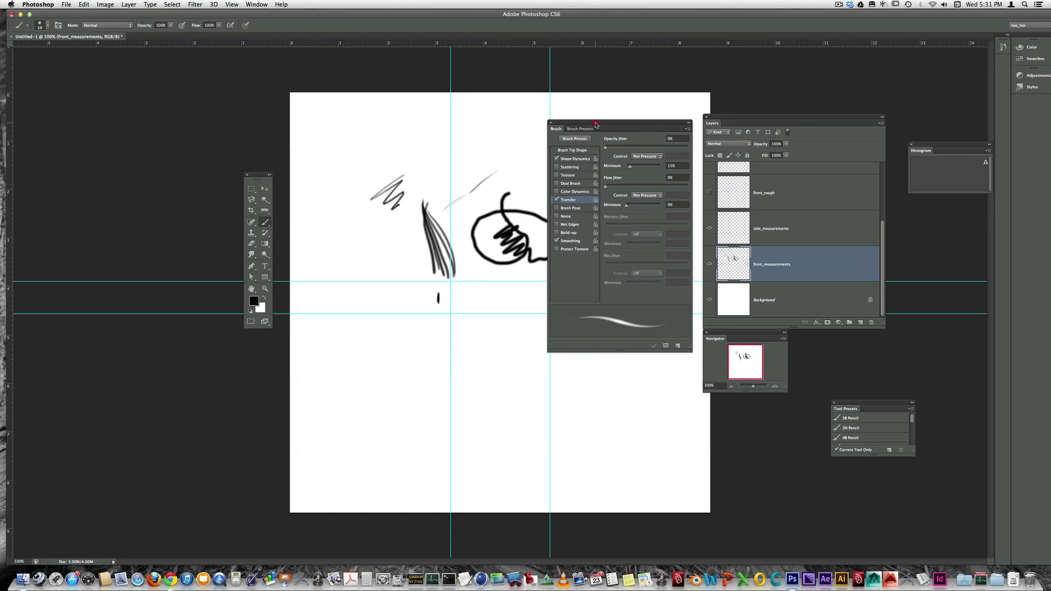
Set the brush tip's hardness to 100% and paint light and heavy test strokes above and beside the oval
left_click_drag(596, 123, 606, 126)
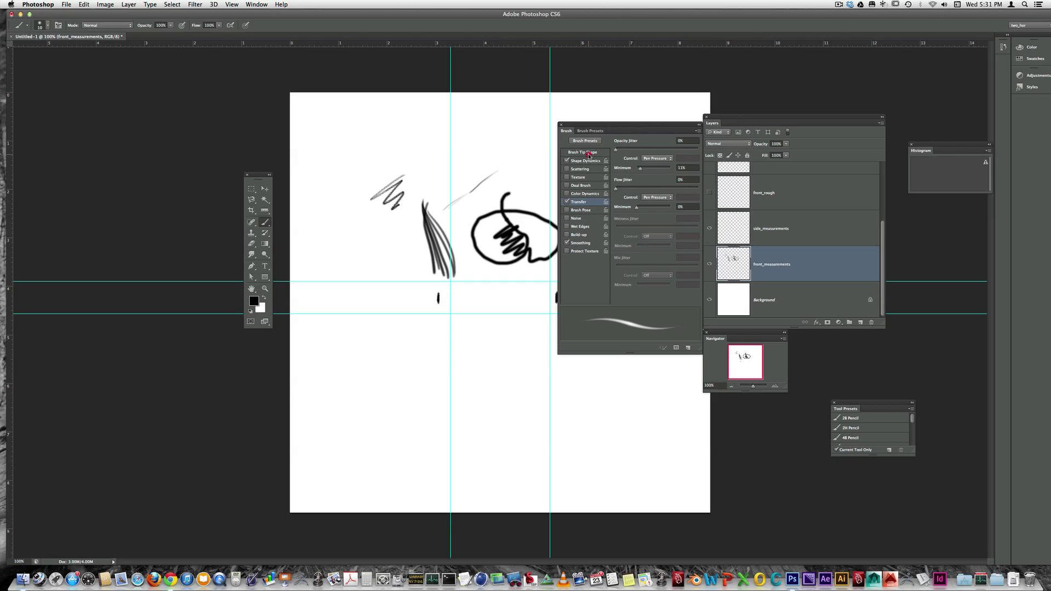
left_click(587, 153)
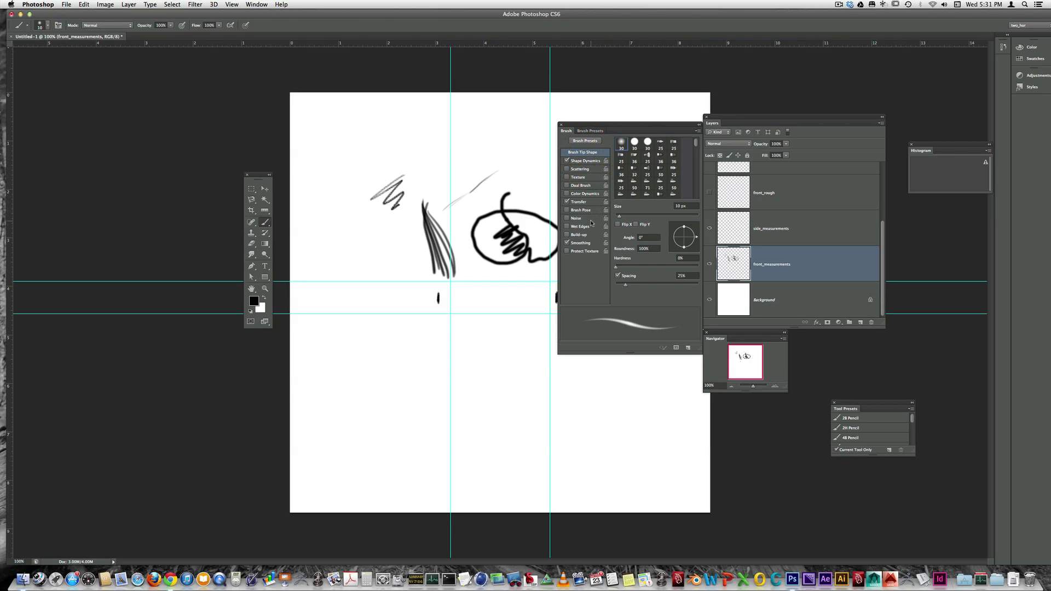
left_click_drag(616, 268, 710, 278)
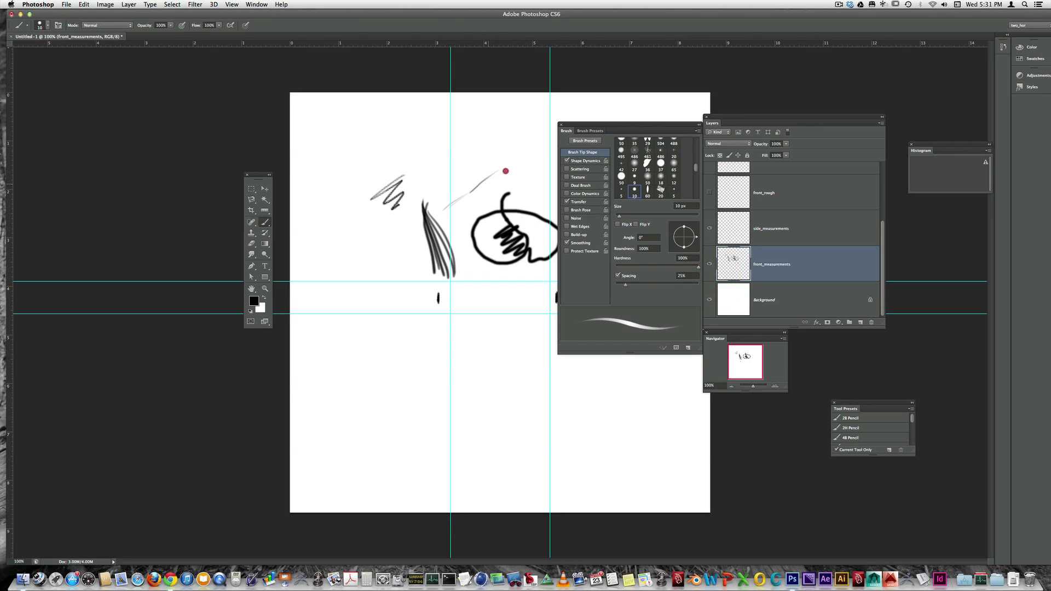
left_click_drag(505, 171, 529, 195)
mouse_move(441, 183)
left_mouse_down()
mouse_move(472, 164)
mouse_move(485, 172)
mouse_move(526, 159)
left_mouse_up()
left_click_drag(634, 125, 871, 192)
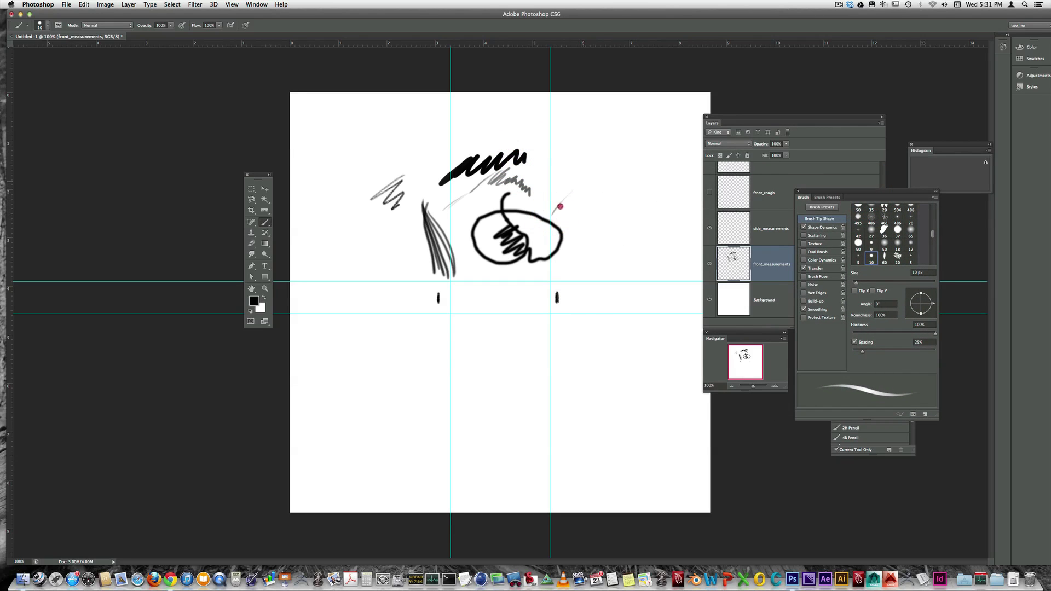
left_click_drag(554, 212, 595, 182)
Switch to the hard round brush at 2 px and paint fine hatching between the vertical guides, below the horizontal ones
left_click(48, 26)
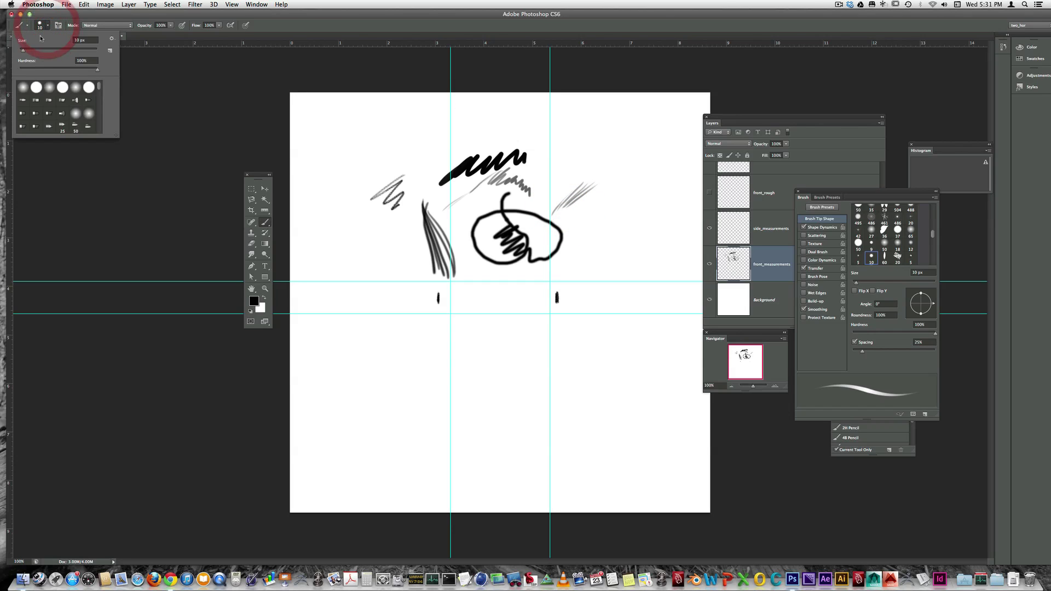
left_click_drag(27, 50, 20, 51)
mouse_move(509, 344)
left_mouse_down()
mouse_move(514, 338)
mouse_move(511, 357)
mouse_move(531, 346)
mouse_move(521, 363)
left_mouse_up()
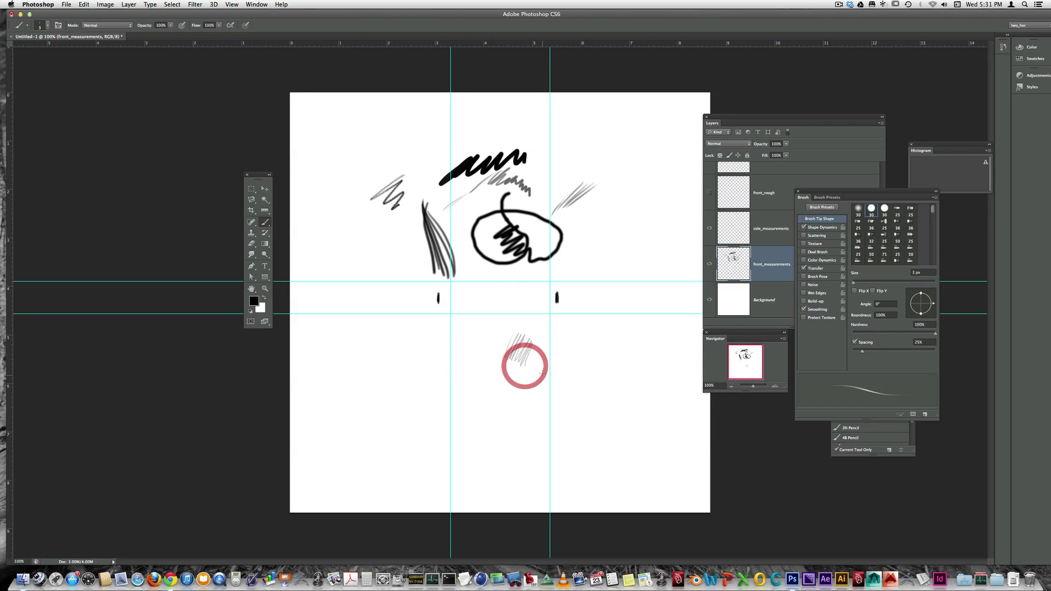
Enlarge the brush to 15 px and paint a thick dark patch beside the fine hatching below the horizontal guides
left_click(774, 386)
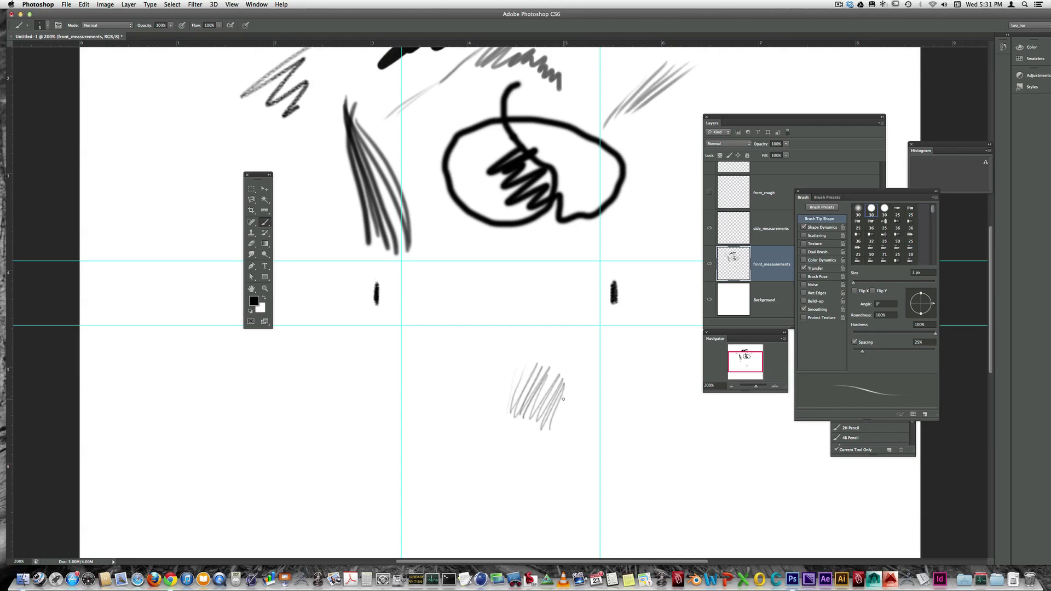
key("bracketright")
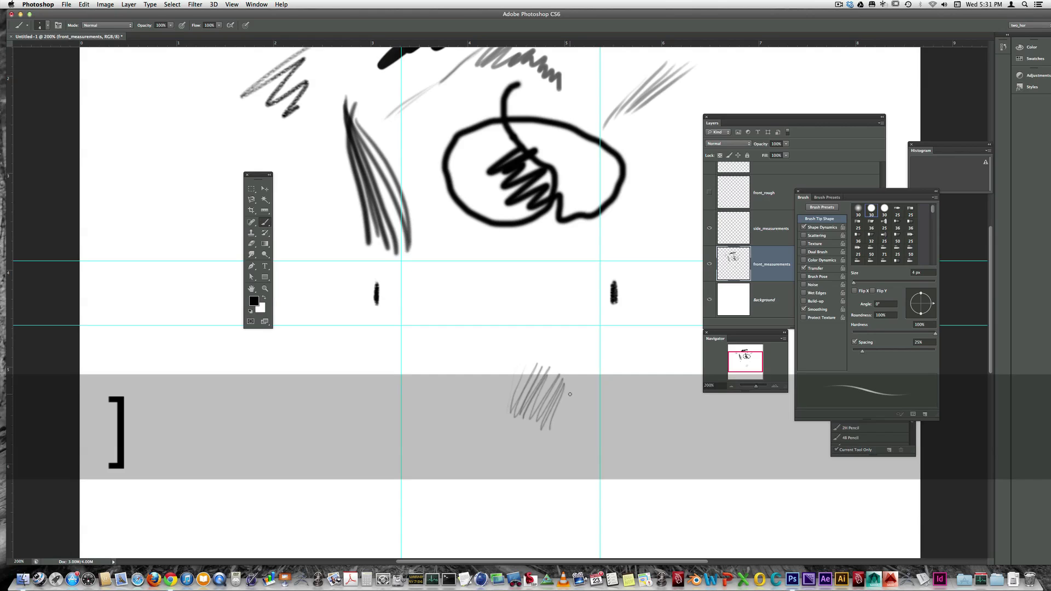
key("bracketright")
key("bracketright")
key("bracketright")
key("bracketright")
key("bracketright")
key("bracketright")
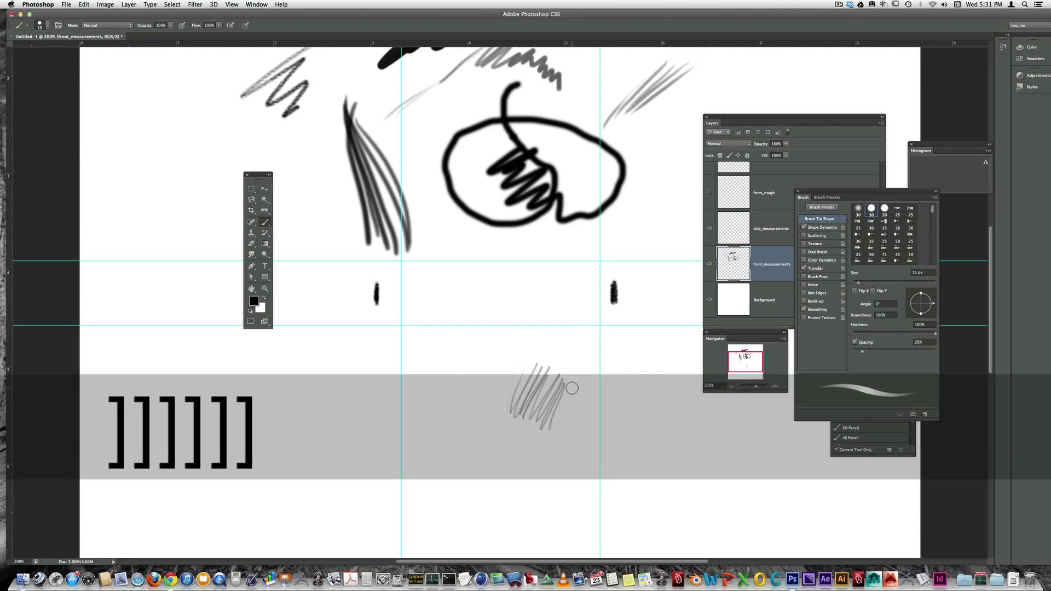
mouse_move(572, 358)
left_mouse_down()
mouse_move(605, 356)
mouse_move(612, 378)
mouse_move(630, 369)
mouse_move(641, 388)
left_mouse_up()
Reduce the brush size back to 2 px and paint a small thin zigzag beside the thick patch
key("bracketleft")
key("bracketleft")
key("bracketleft")
key("bracketleft")
key("bracketleft")
key("bracketleft")
key("bracketleft")
key("bracketleft")
key("bracketleft")
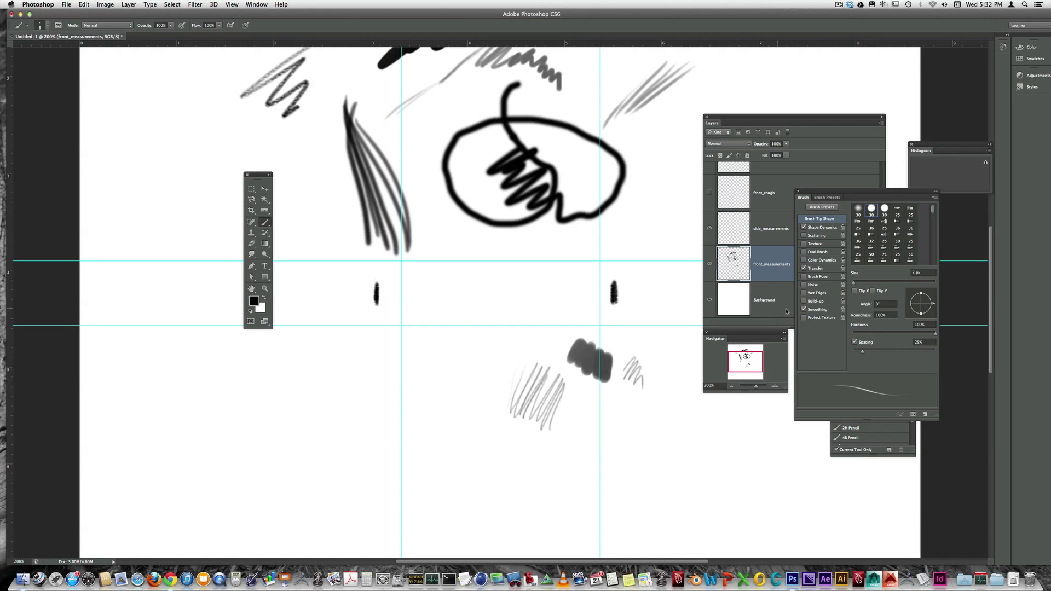
Move the Layers panel clear of the brush settings and erase the lower part of the tapered strokes beside the oval
left_click_drag(808, 121, 739, 70)
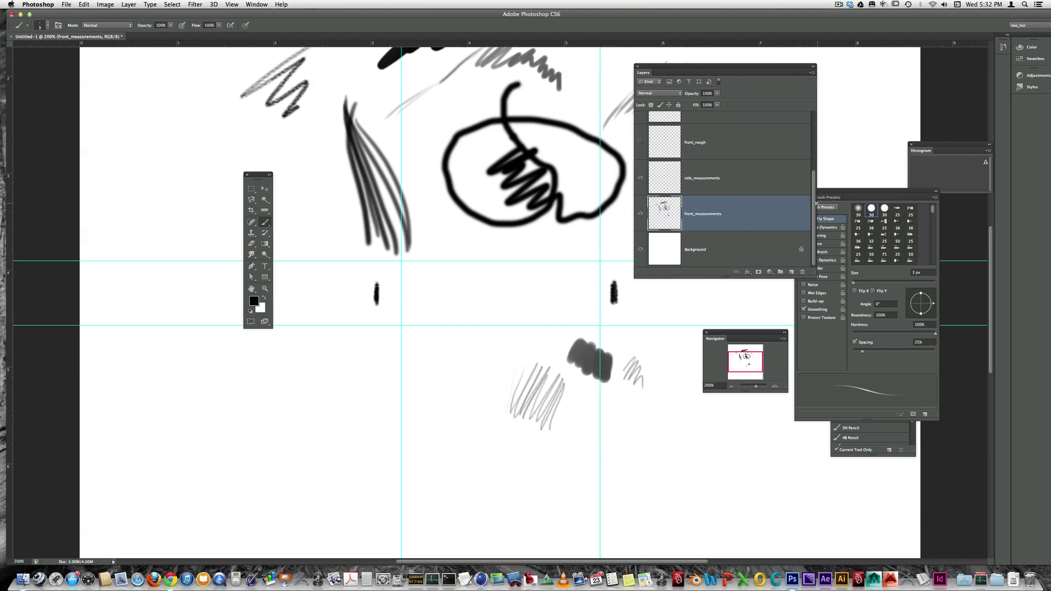
left_click_drag(814, 206, 813, 155)
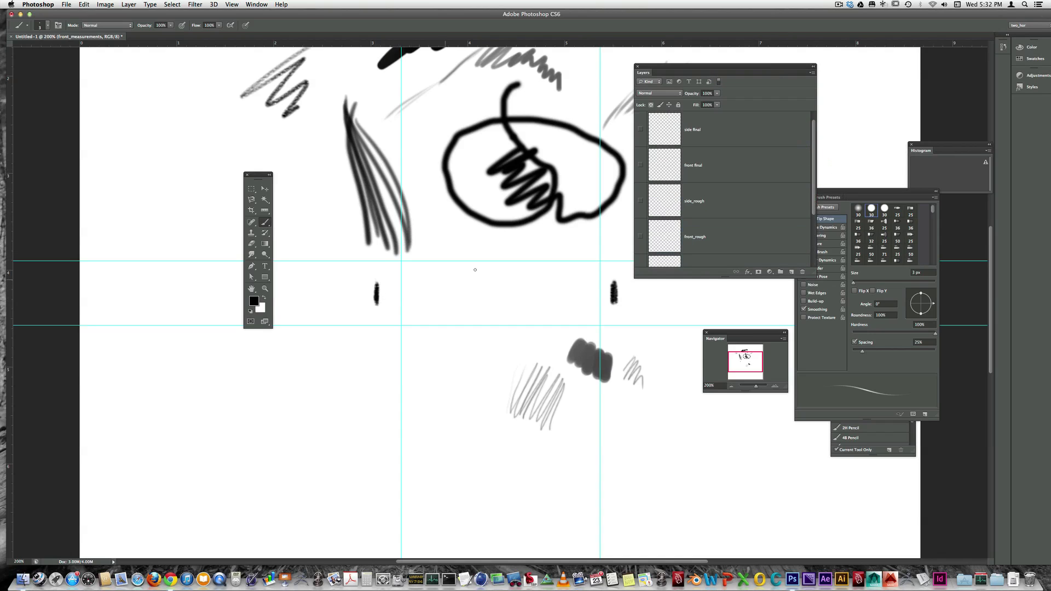
left_click(251, 244)
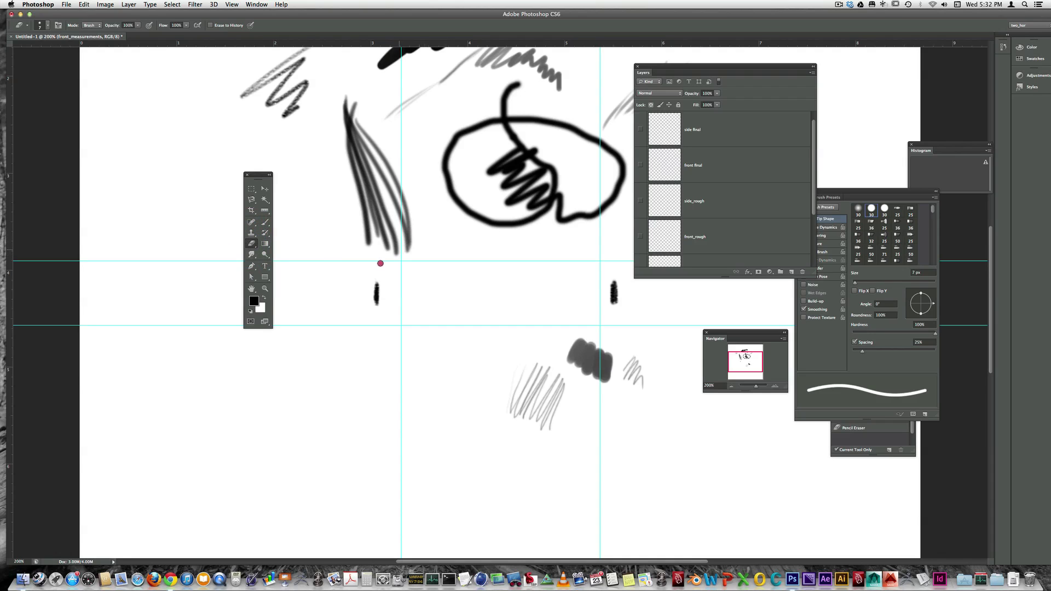
mouse_move(380, 263)
left_mouse_down()
mouse_move(426, 216)
mouse_move(413, 207)
mouse_move(417, 197)
mouse_move(341, 236)
mouse_move(399, 180)
mouse_move(369, 204)
mouse_move(337, 169)
mouse_move(364, 168)
mouse_move(353, 193)
mouse_move(363, 196)
mouse_move(408, 176)
mouse_move(414, 184)
mouse_move(389, 231)
mouse_move(389, 251)
mouse_move(410, 247)
left_mouse_up()
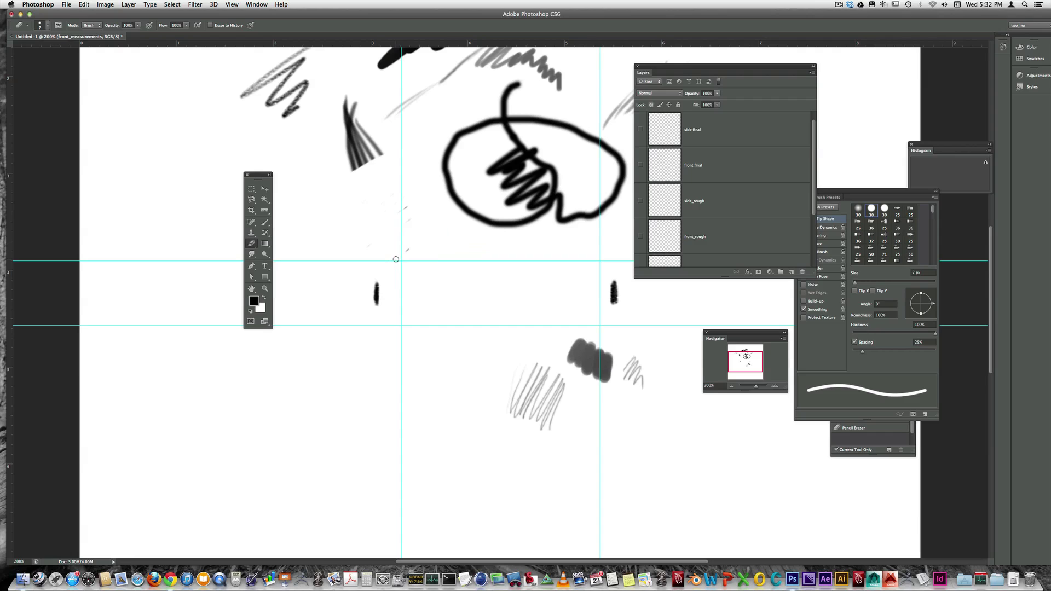
Switch back to the Brush tool and paint thin zigzag strokes over the erased area
left_click(265, 222)
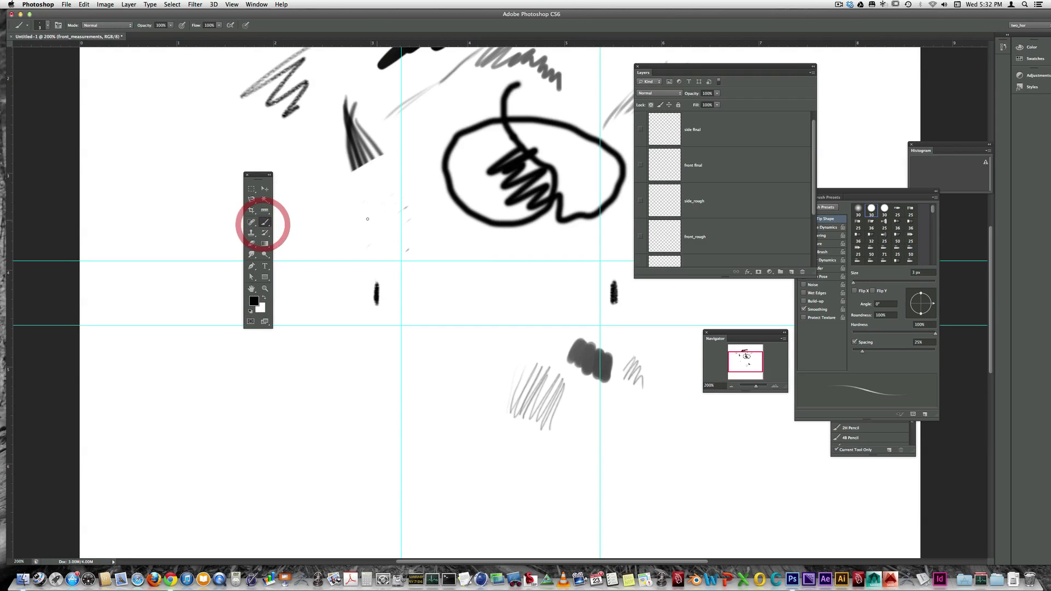
mouse_move(339, 233)
left_mouse_down()
mouse_move(371, 227)
mouse_move(379, 199)
mouse_move(374, 210)
mouse_move(434, 253)
left_mouse_up()
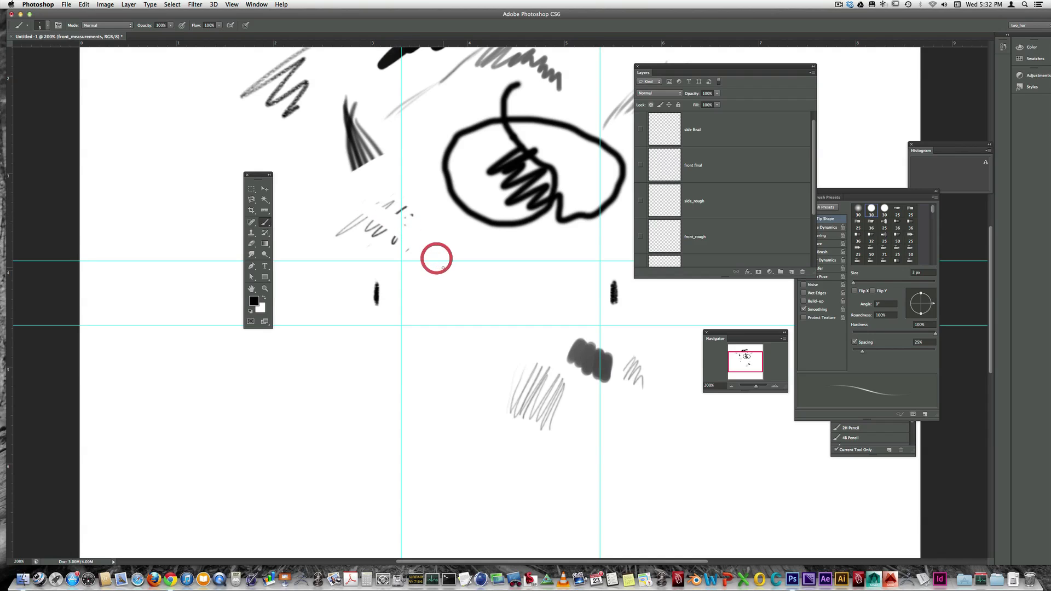
scroll(443, 267, "left", 2)
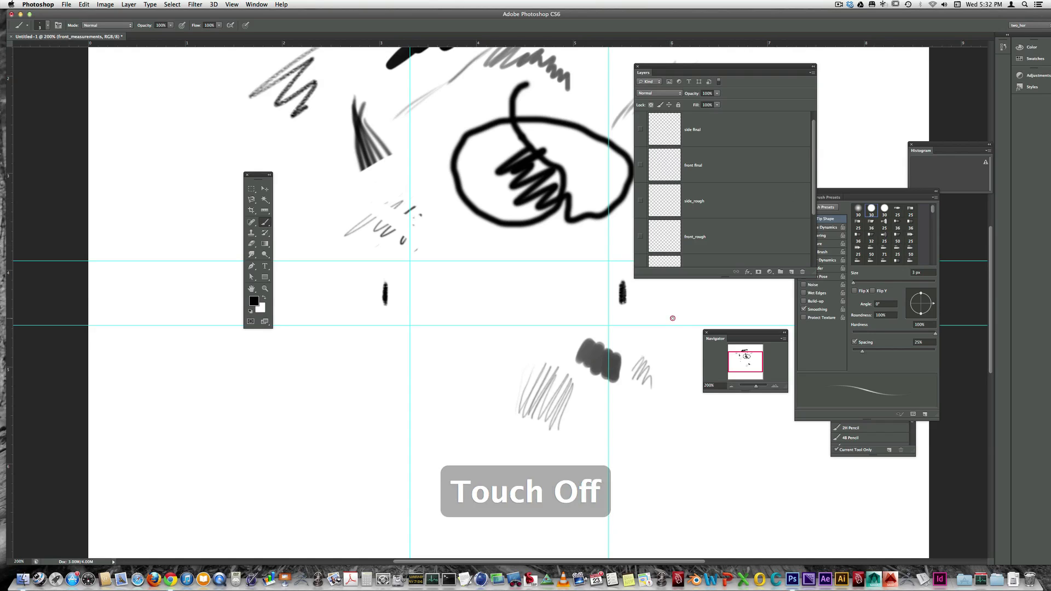
Lengthen the Layers panel to show every layer from side final down to Background
left_click_drag(813, 189, 814, 226)
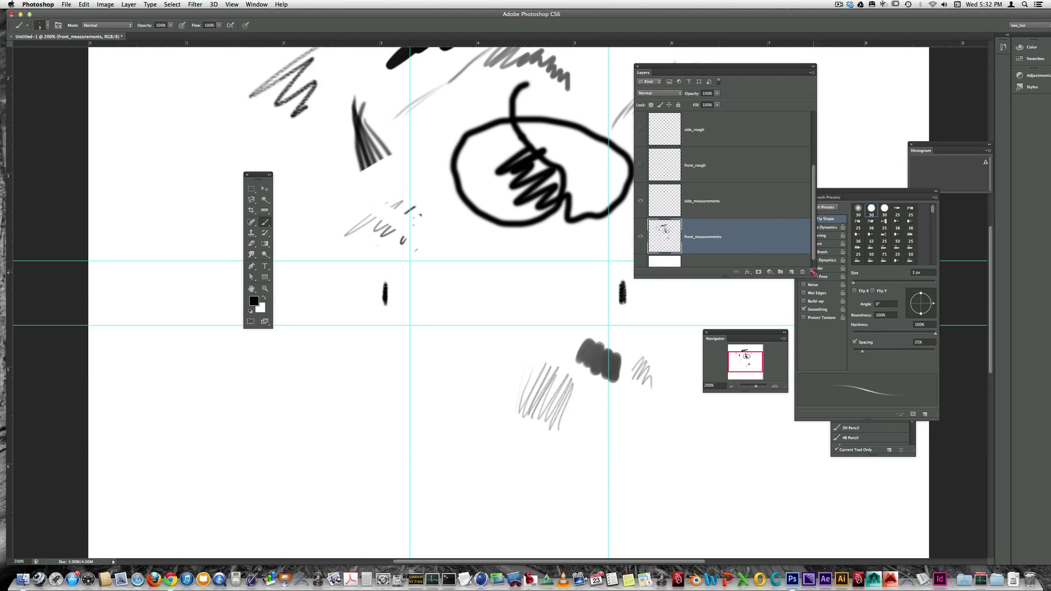
left_click_drag(813, 272, 813, 412)
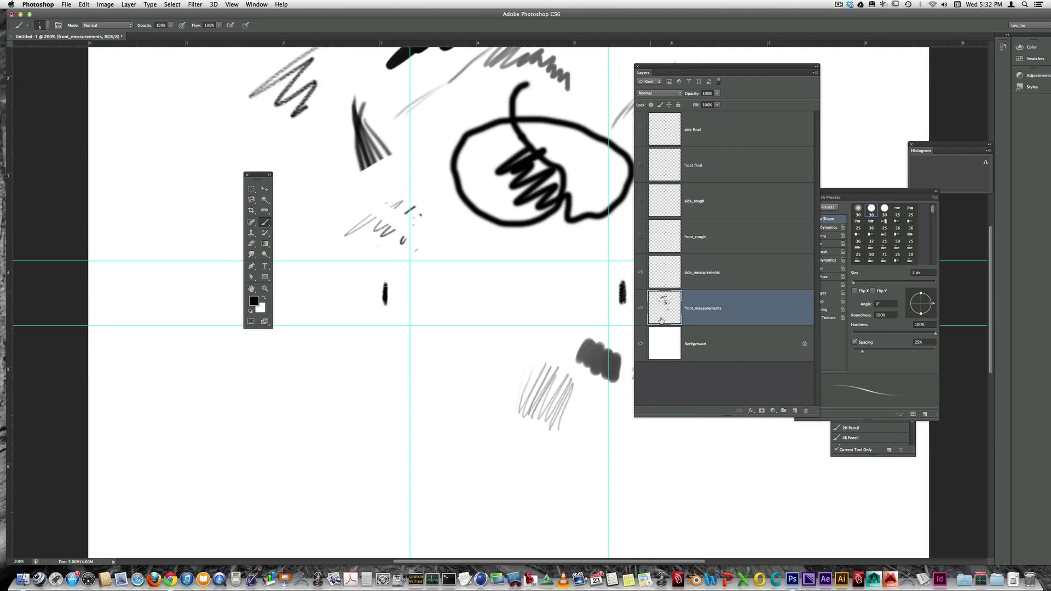
Switch the active layer back and forth between front_measurements and side_measurements
left_click(736, 304)
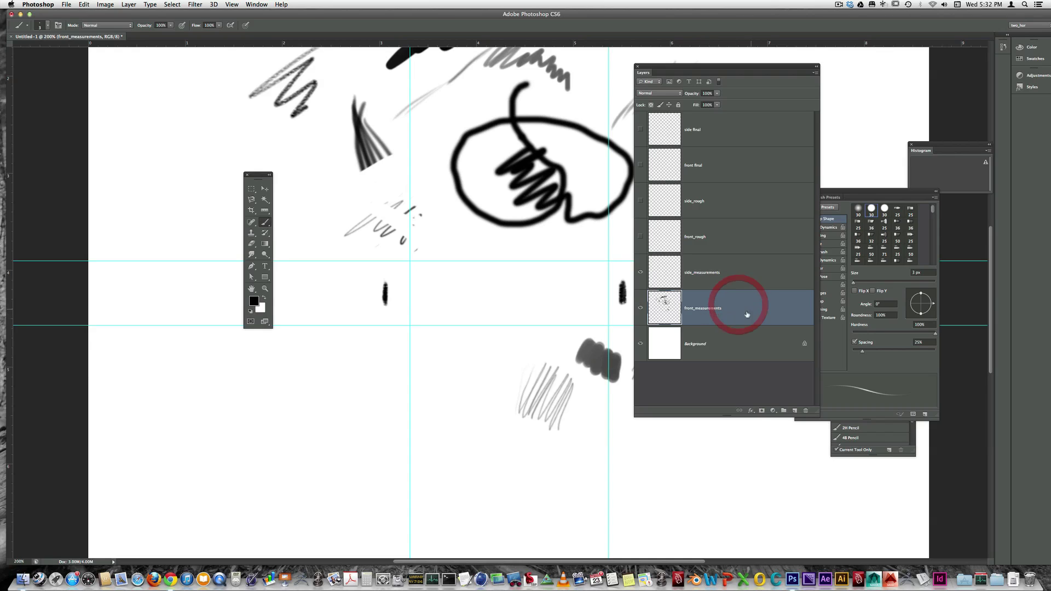
left_click(745, 267)
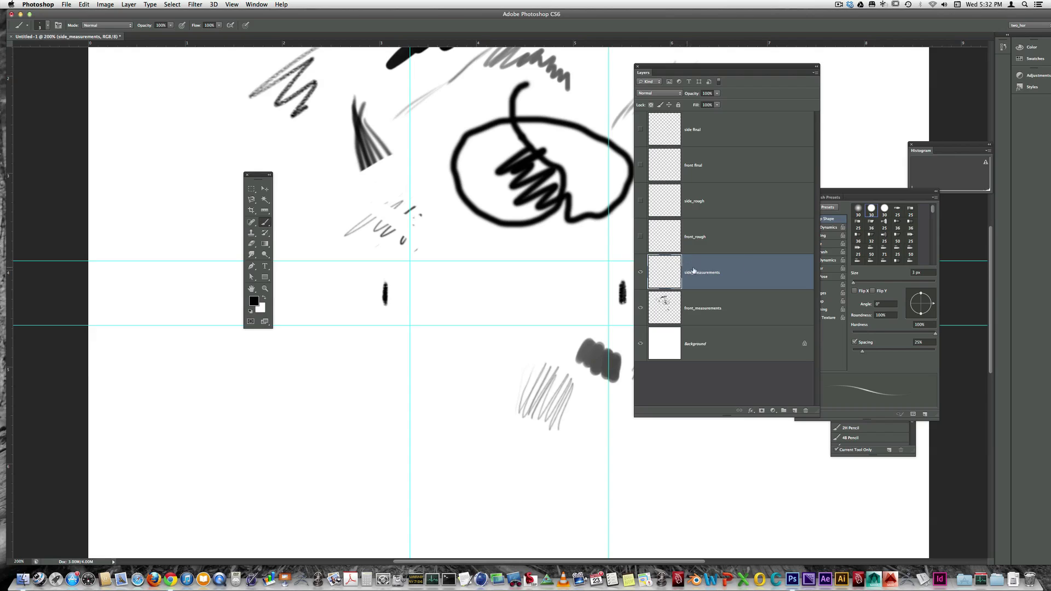
left_click(736, 306)
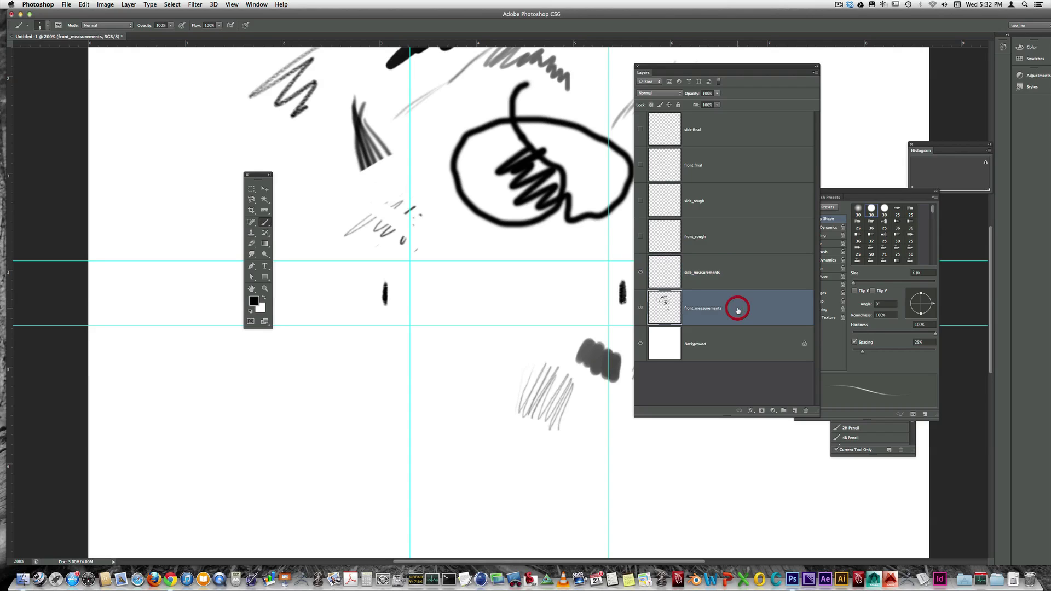
left_click(750, 276)
left_click(741, 305)
left_click(758, 275)
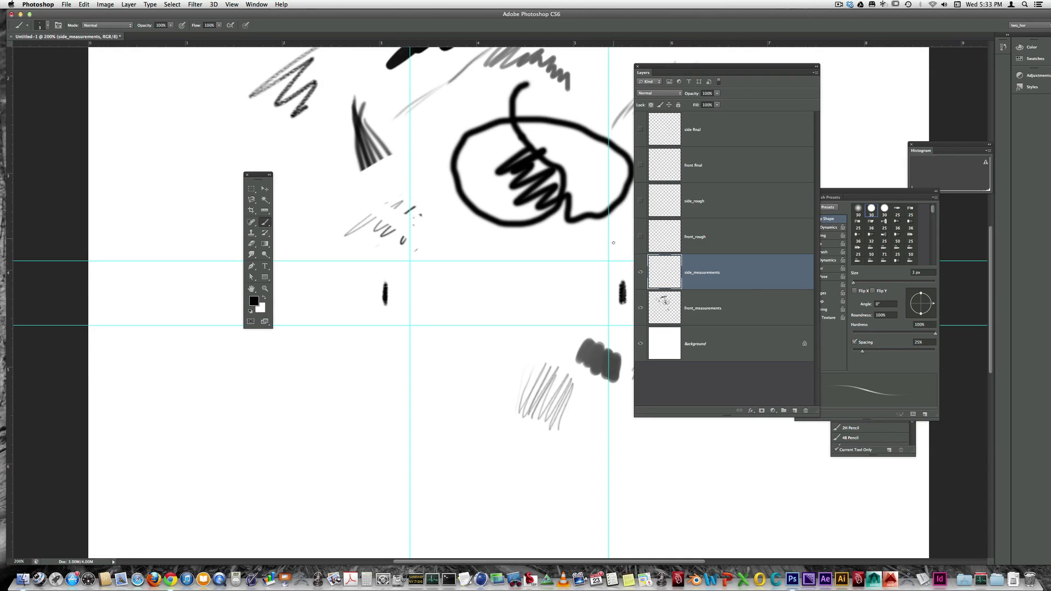
left_click(641, 235)
Lock all of the front_measurements layer and try to paint on it with the Brush tool
left_click(676, 311)
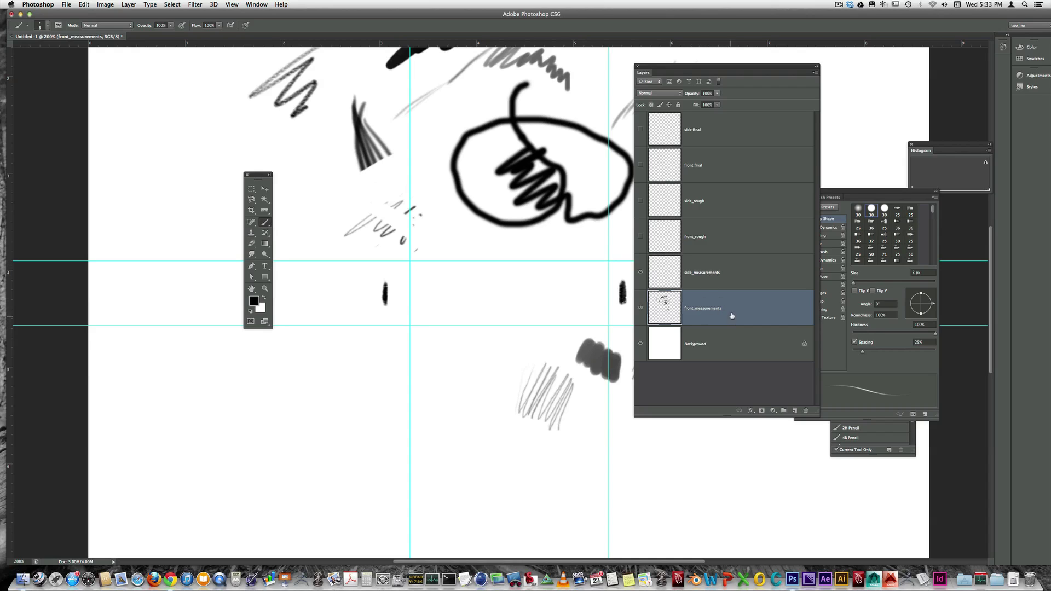
left_click(678, 106)
left_click(489, 302)
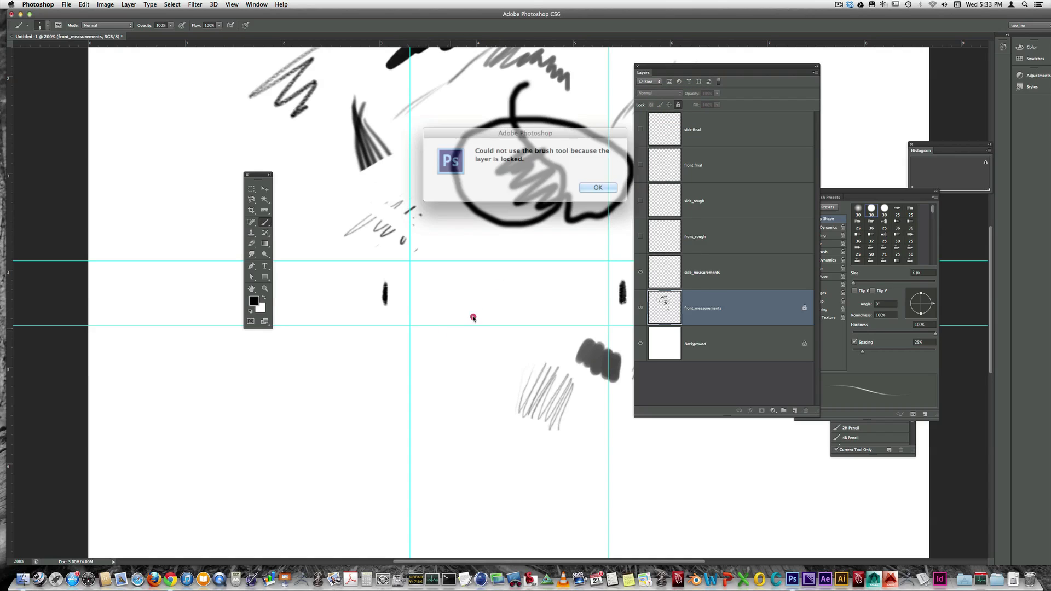
left_click(587, 184)
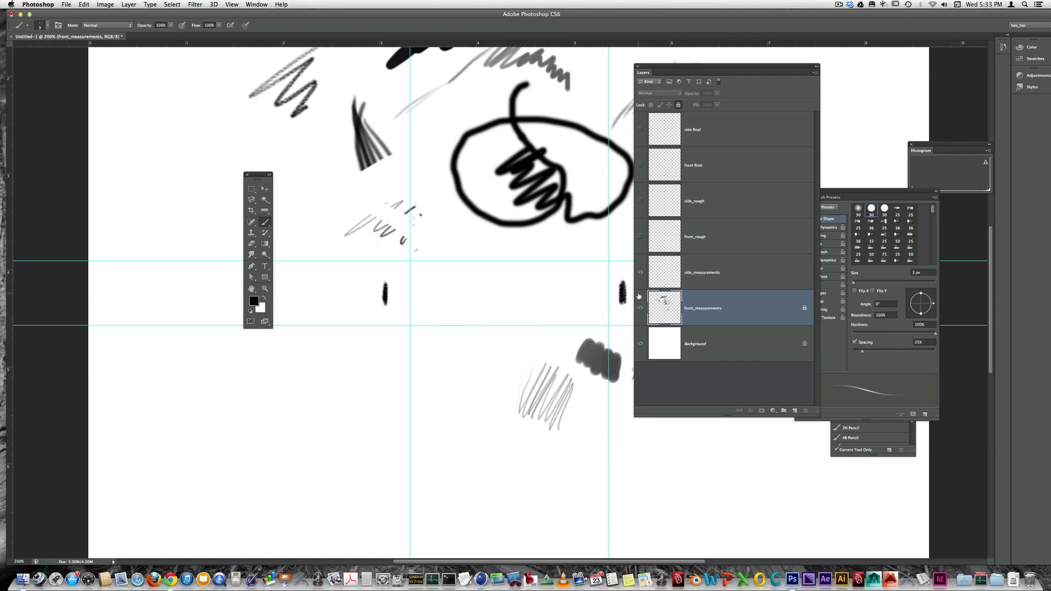
Paint a thin test zigzag between the horizontal guides on the side_measurements layer and undo it
left_click(686, 283)
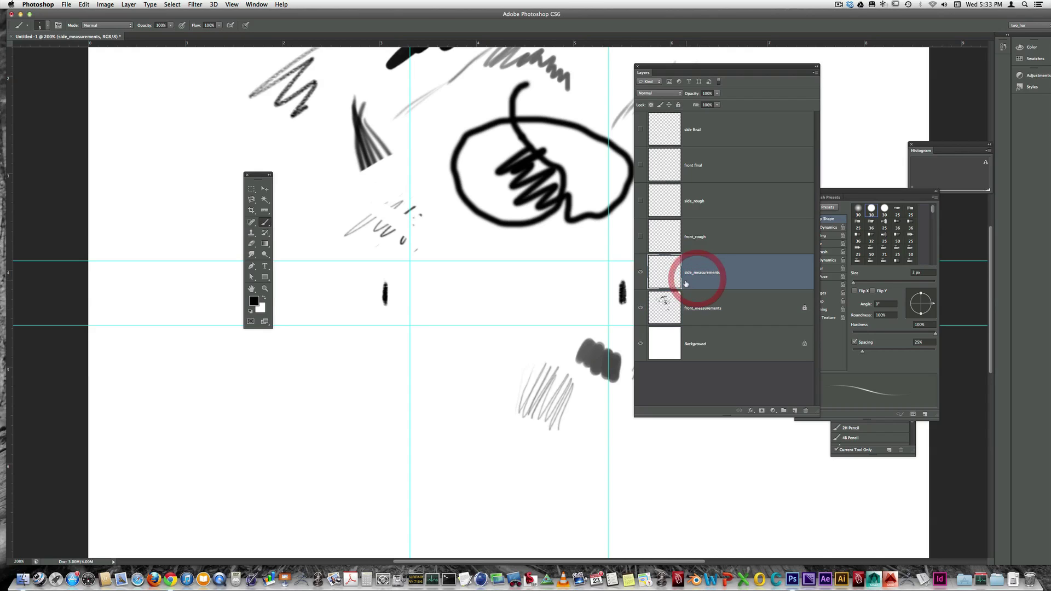
mouse_move(495, 300)
left_mouse_down()
mouse_move(550, 285)
mouse_move(544, 327)
left_mouse_up()
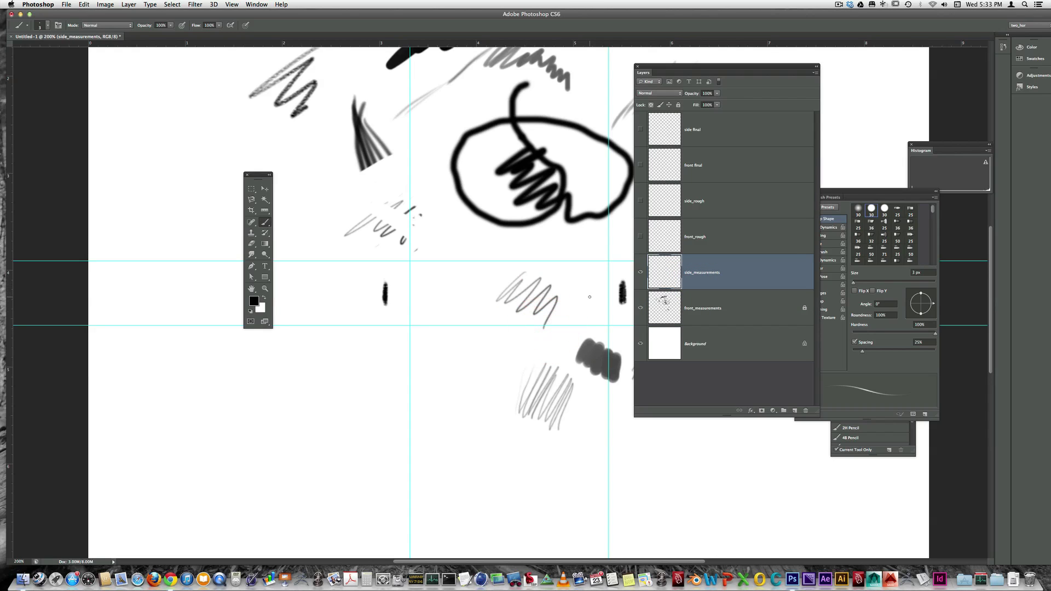
key("super+z")
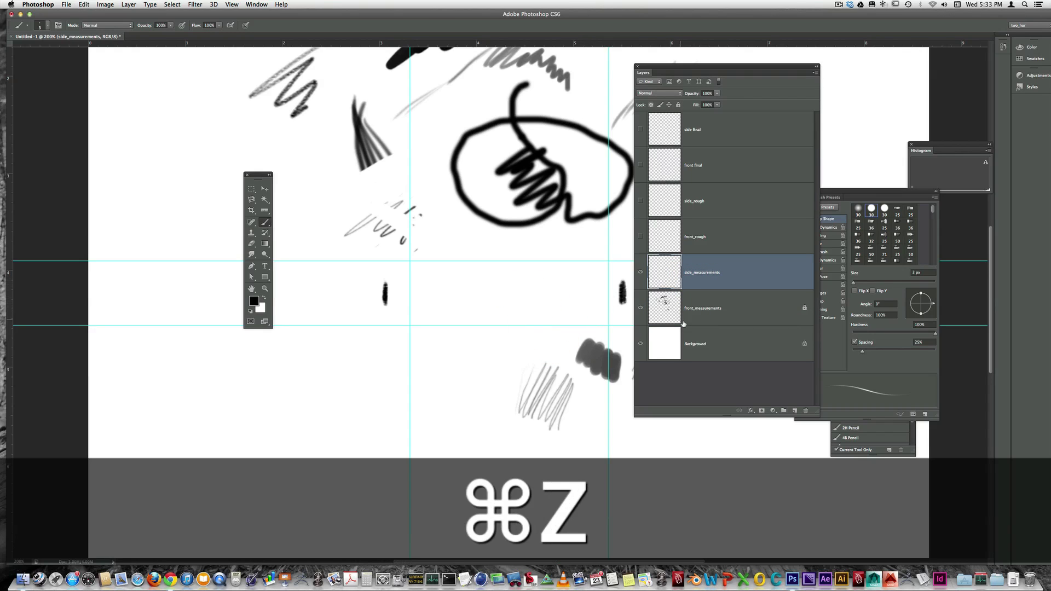
Unlock the front_measurements layer, lower its opacity to 26%, and lock it fully again
left_click(716, 319)
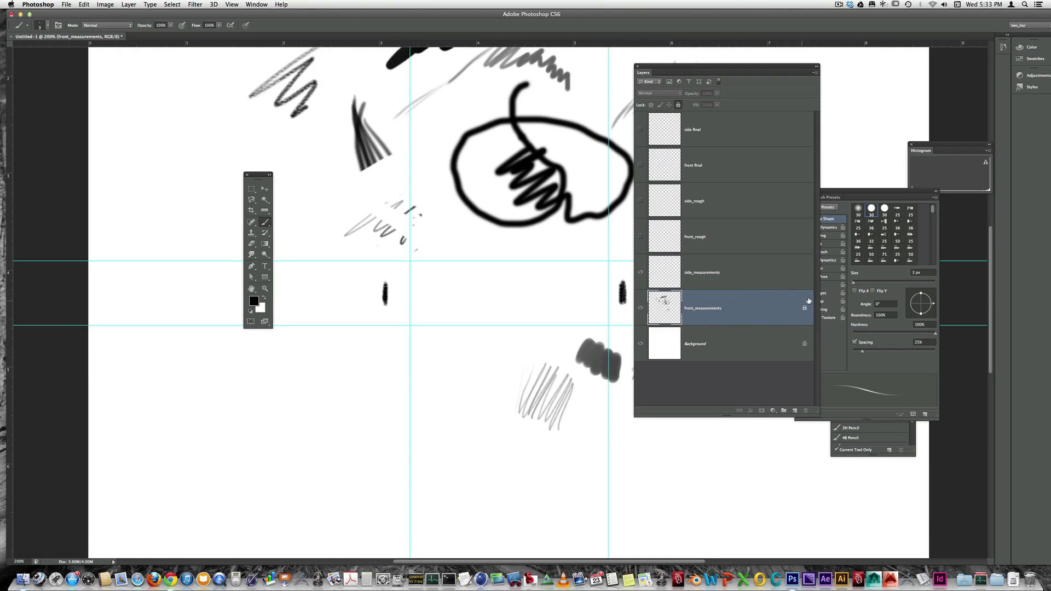
left_click(678, 106)
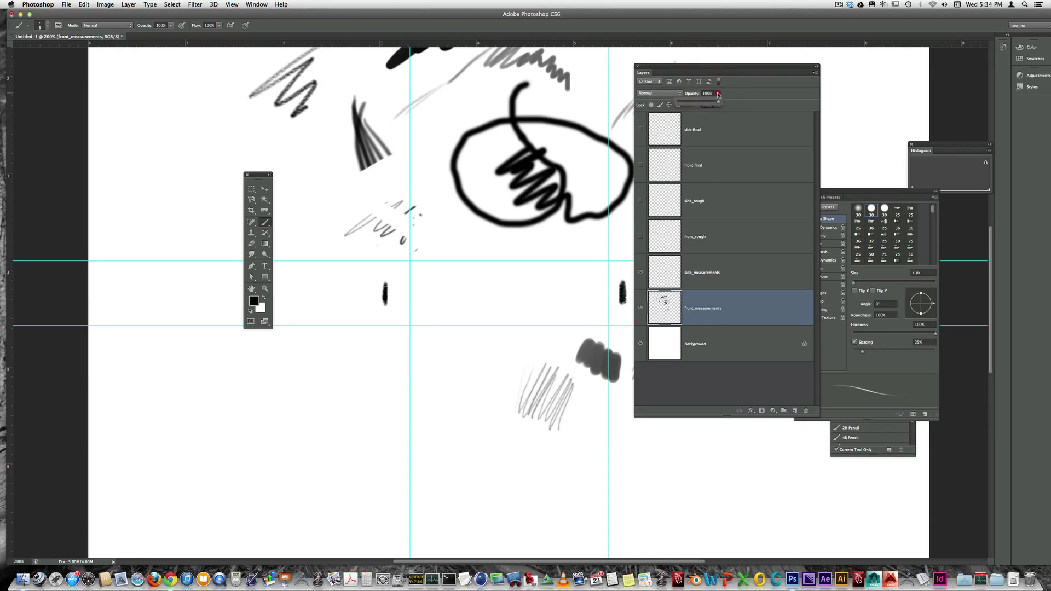
left_click(717, 93)
left_click_drag(717, 103, 684, 103)
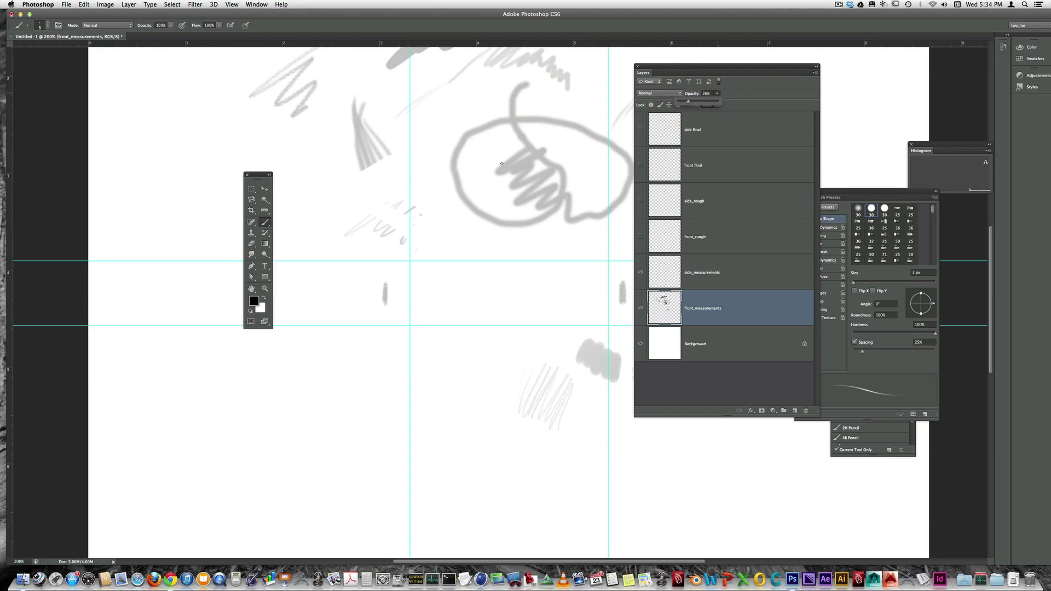
left_click(741, 95)
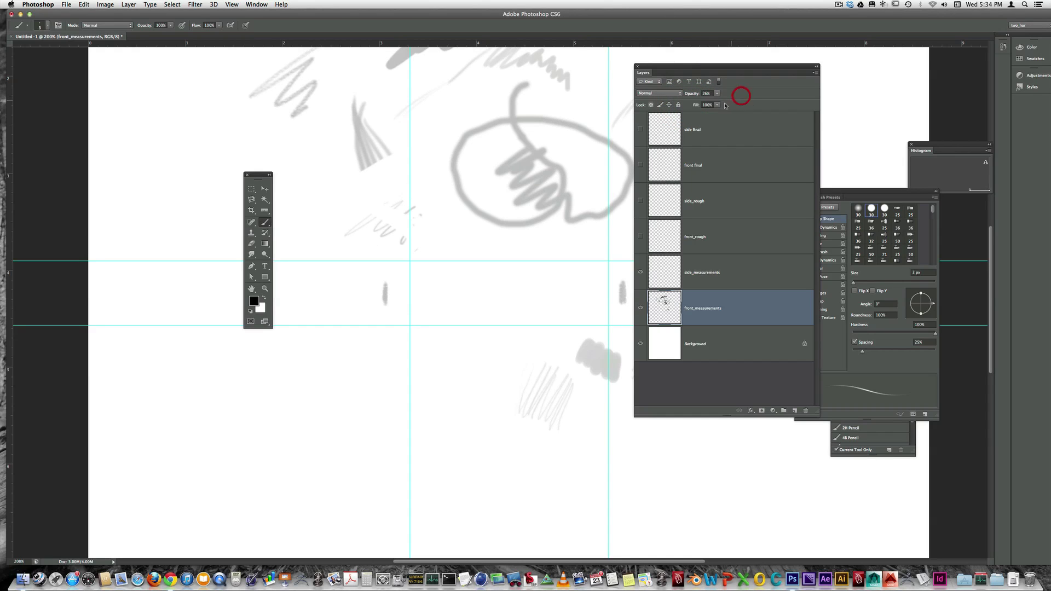
left_click(678, 104)
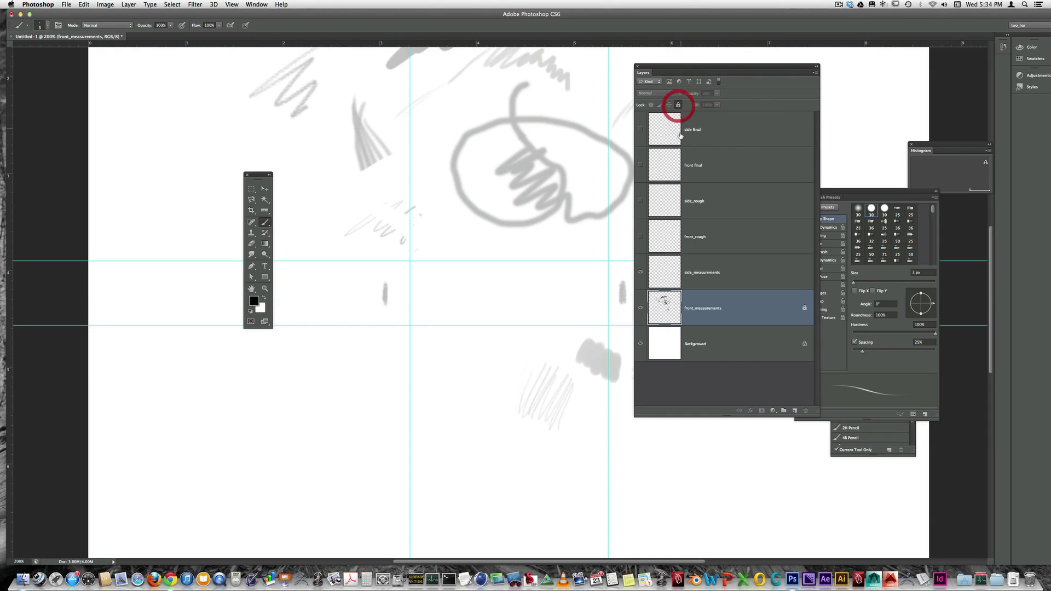
Trace a pumpkin with a stem, triangular eyes and a frowning mouth over the faded oval on the side_measurements layer
left_click(733, 278)
mouse_move(512, 166)
left_mouse_down()
mouse_move(461, 187)
mouse_move(440, 227)
left_mouse_up()
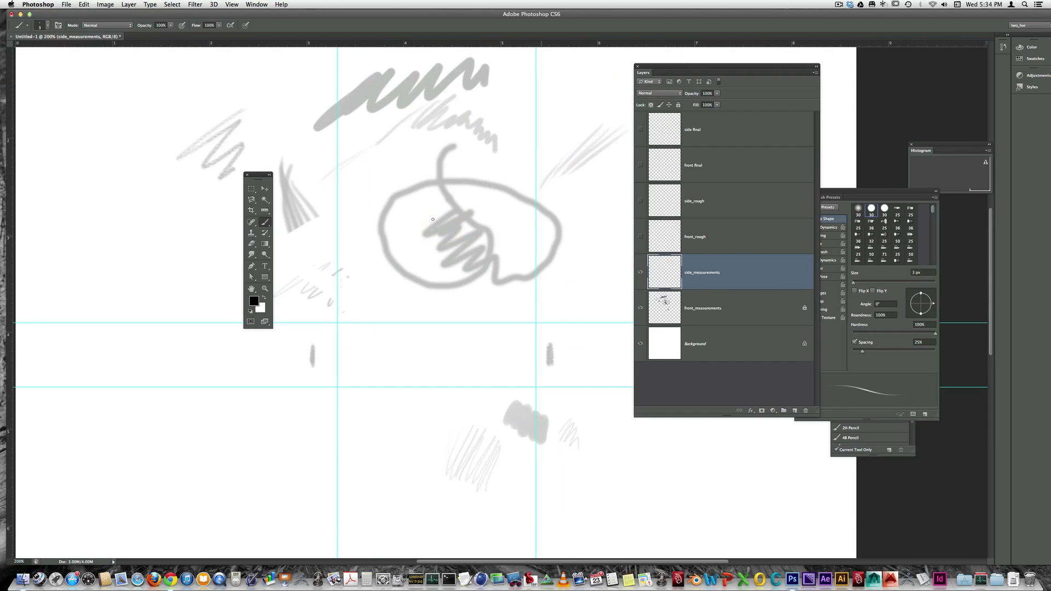
mouse_move(436, 176)
left_mouse_down()
mouse_move(389, 192)
mouse_move(380, 215)
mouse_move(406, 272)
mouse_move(445, 286)
mouse_move(555, 265)
mouse_move(560, 229)
mouse_move(460, 182)
mouse_move(451, 153)
mouse_move(435, 149)
mouse_move(438, 226)
mouse_move(431, 209)
left_mouse_up()
left_click_drag(498, 212, 499, 212)
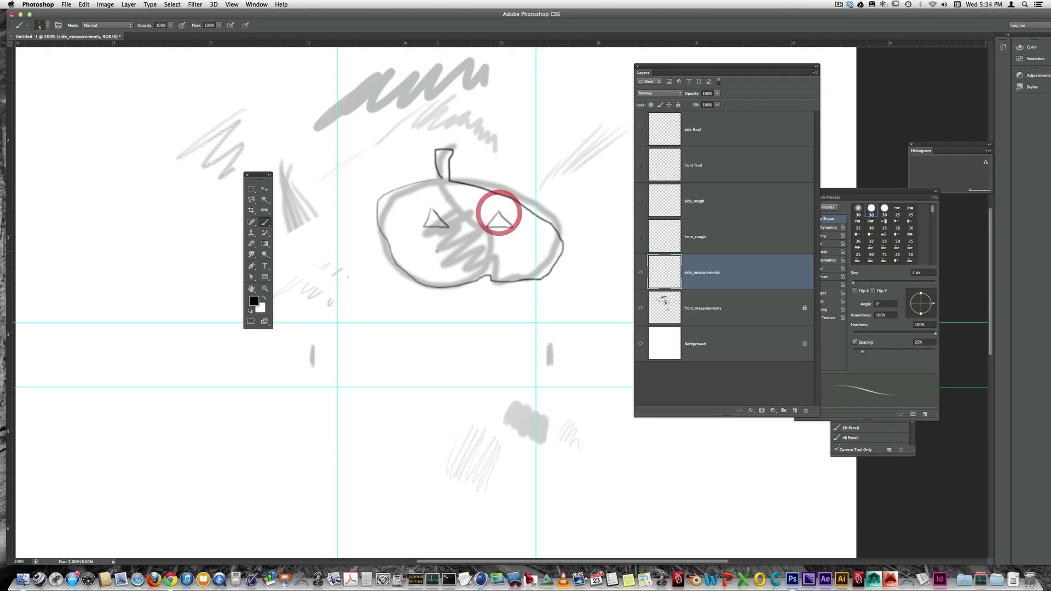
mouse_move(436, 249)
left_mouse_down()
mouse_move(504, 257)
mouse_move(430, 247)
left_mouse_up()
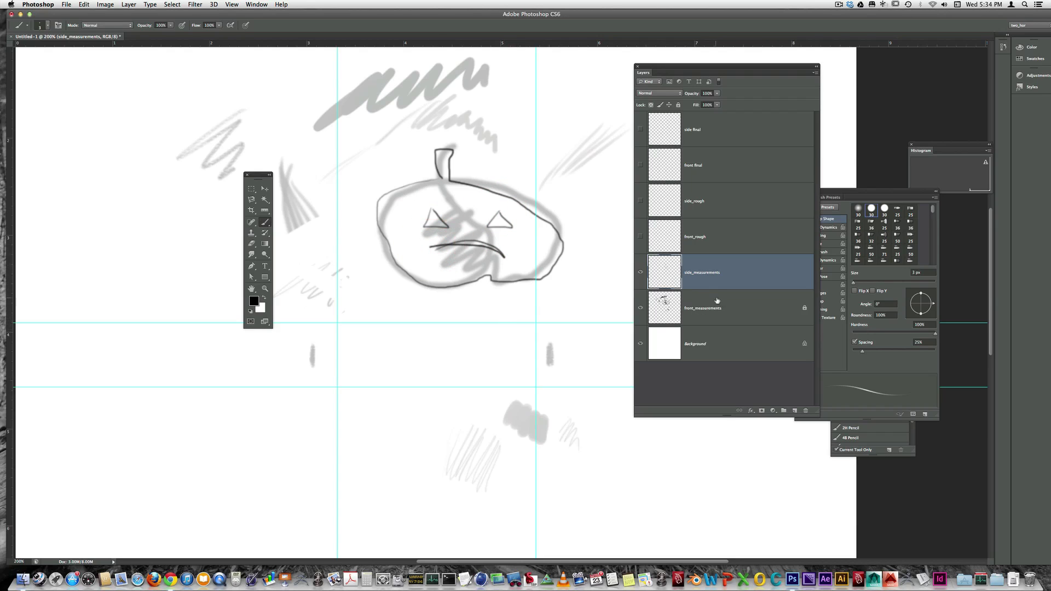
Make front_measurements the active layer and move the Layers panel clear of the drawing area
left_click(726, 305)
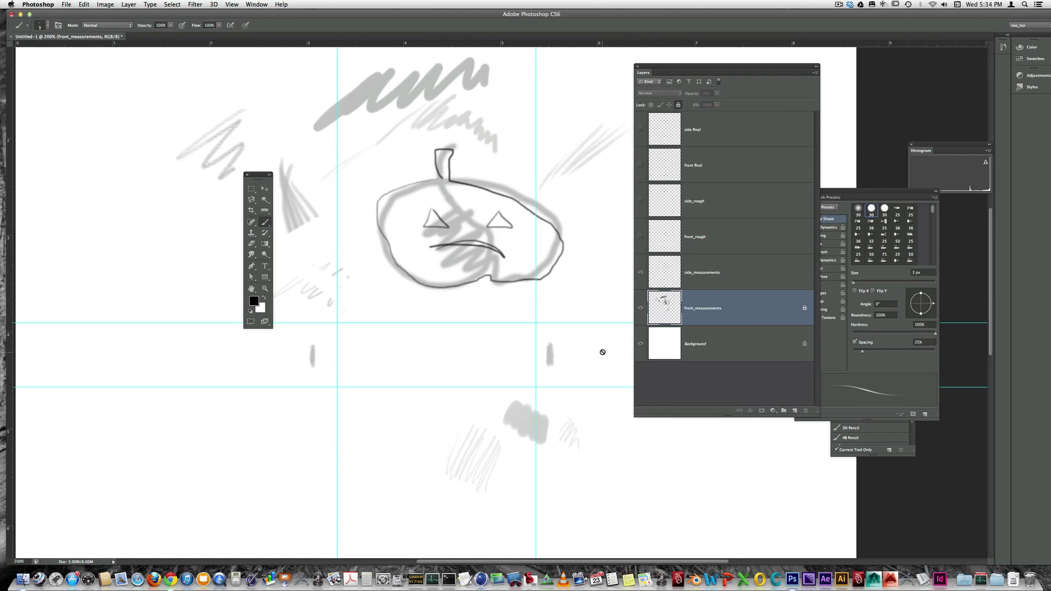
mouse_move(771, 71)
left_mouse_down()
mouse_move(875, 135)
mouse_move(918, 135)
left_mouse_up()
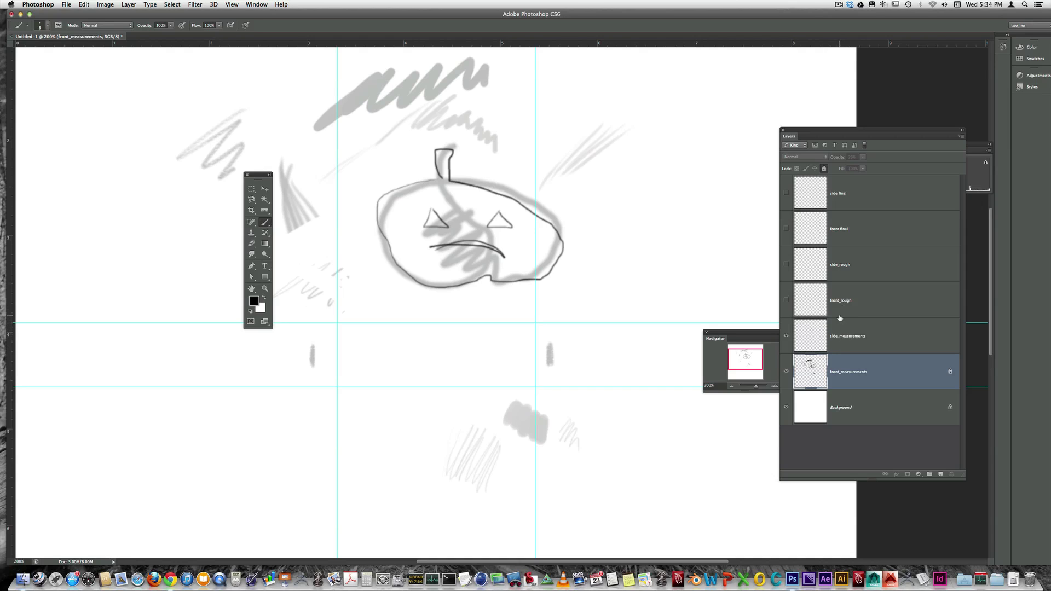
Check the measurement units available for the ruler without changing them
right_click(630, 44)
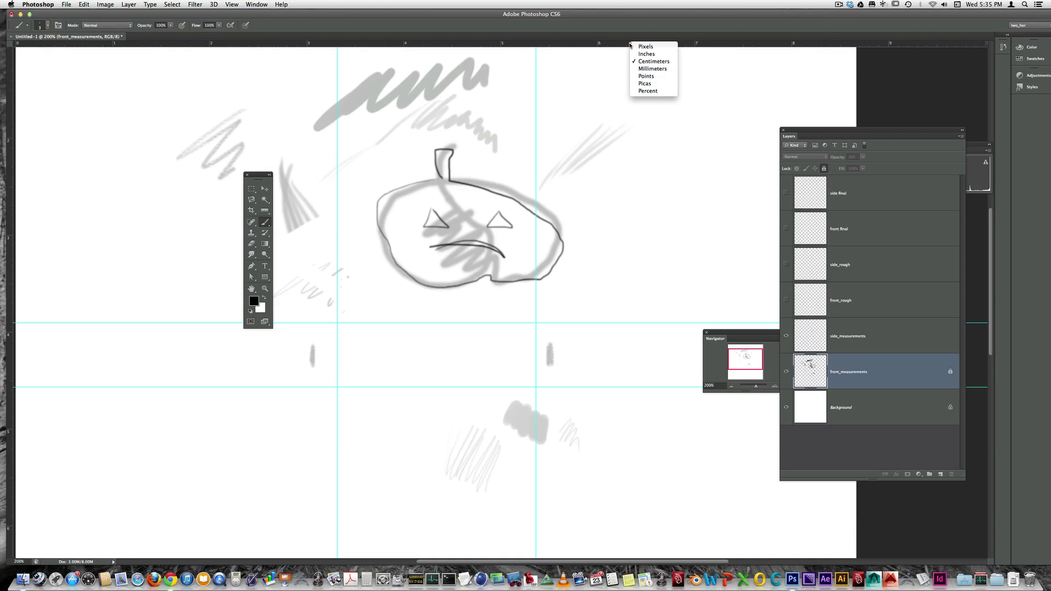
left_click(622, 45)
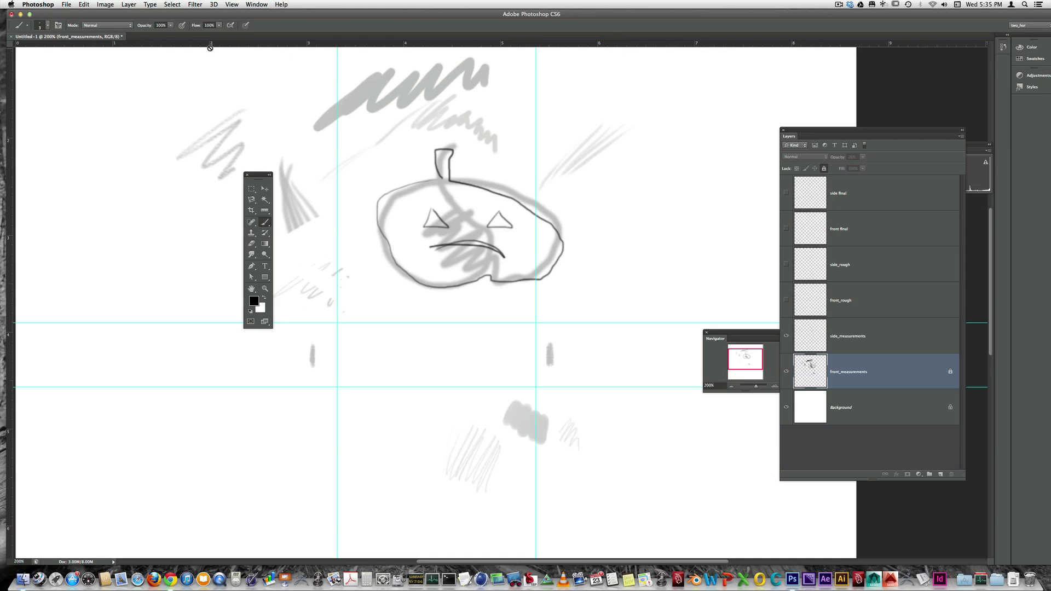
Start a Save As in Photoshop format, name the file pumpkin_01, change the name to pumpkin_02, and cancel the save
left_click(66, 4)
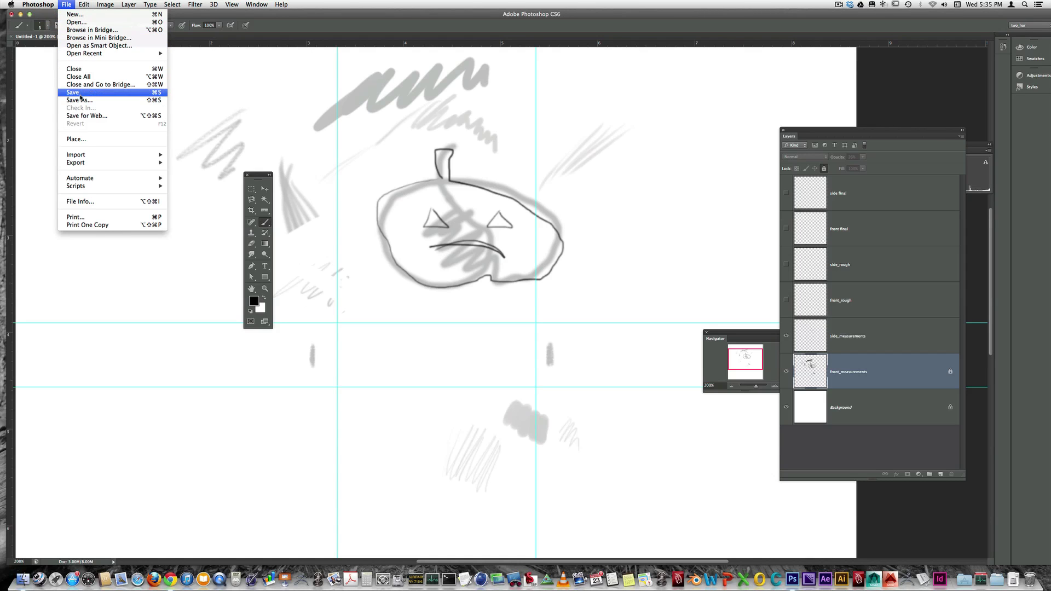
left_click(84, 4)
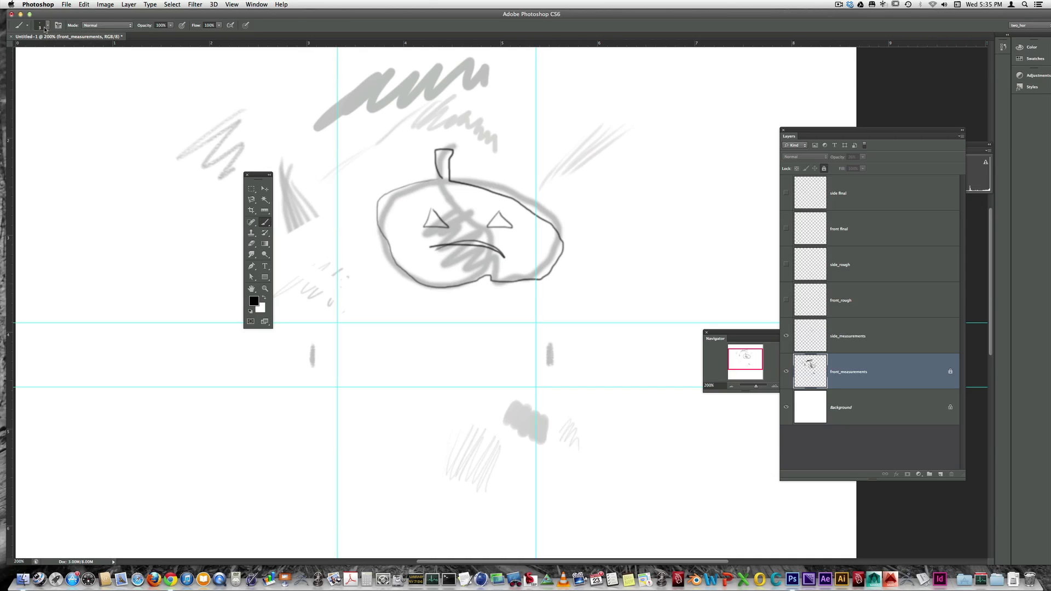
left_click(66, 5)
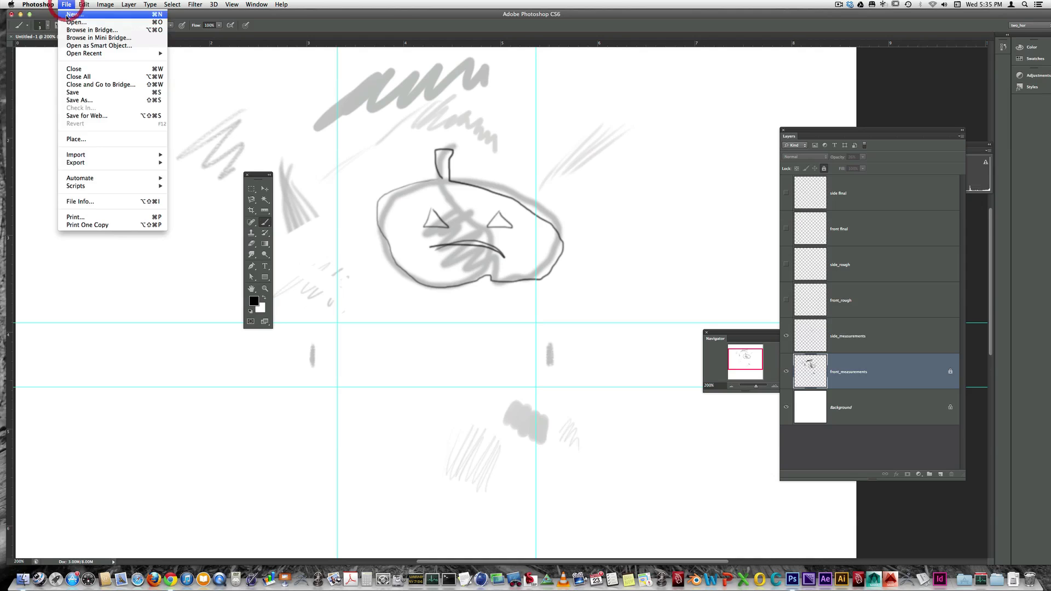
left_click(145, 97)
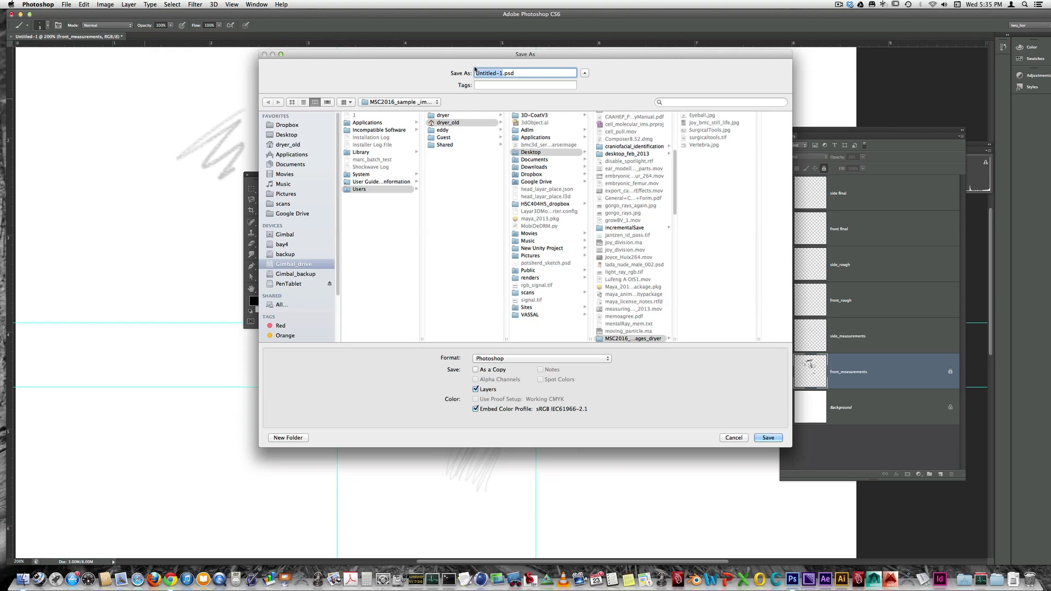
type("pumpki")
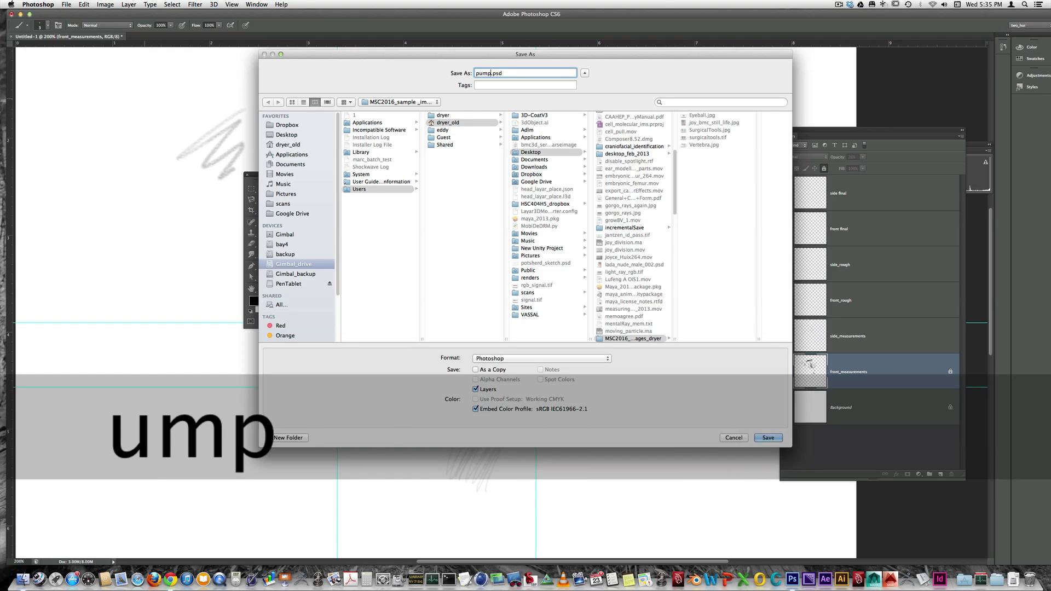
type("n_01")
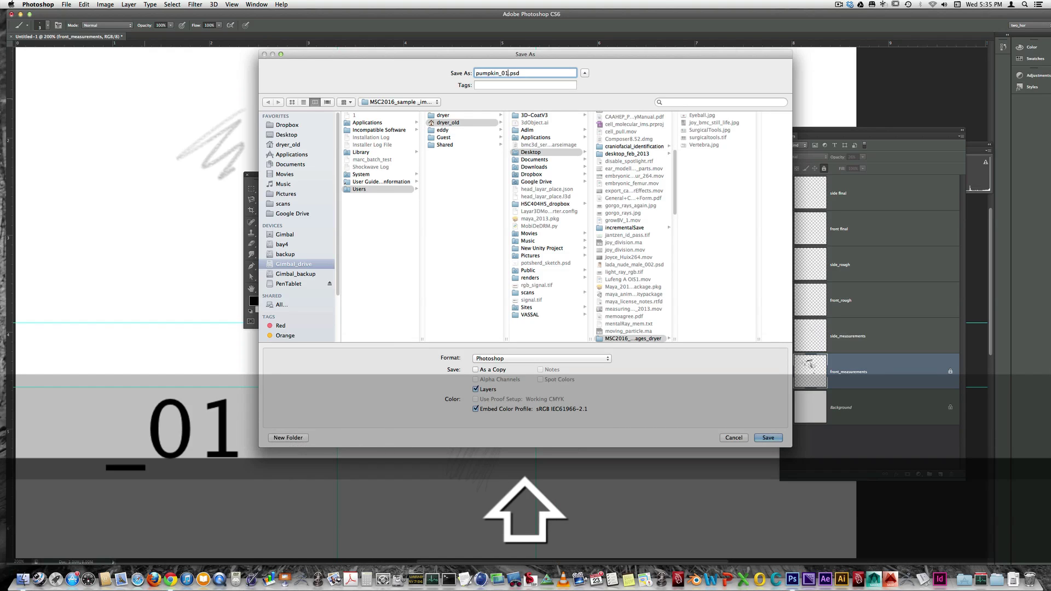
key("BackSpace")
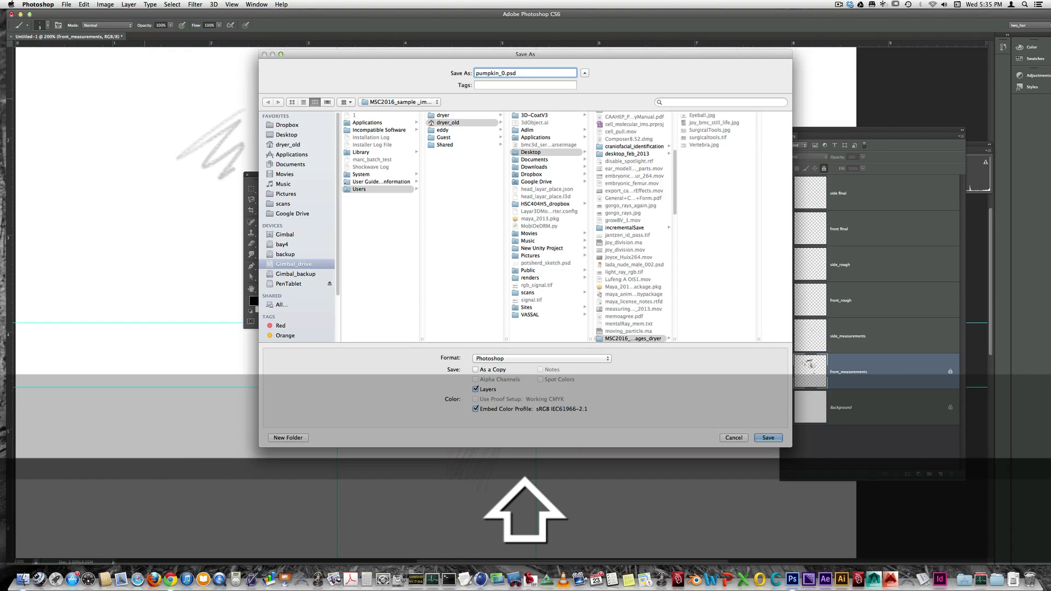
type("2")
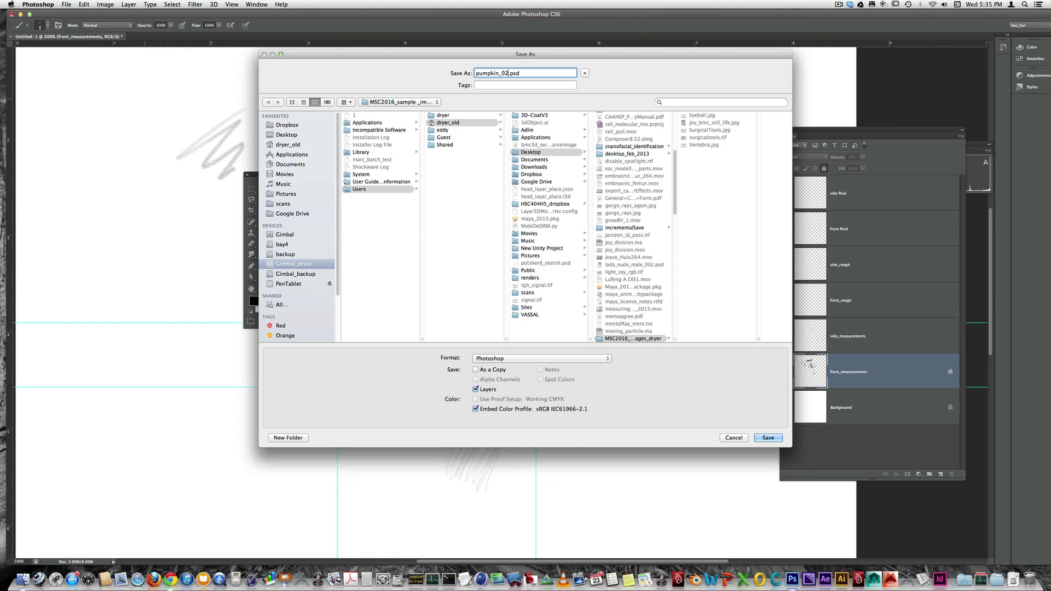
left_click(735, 439)
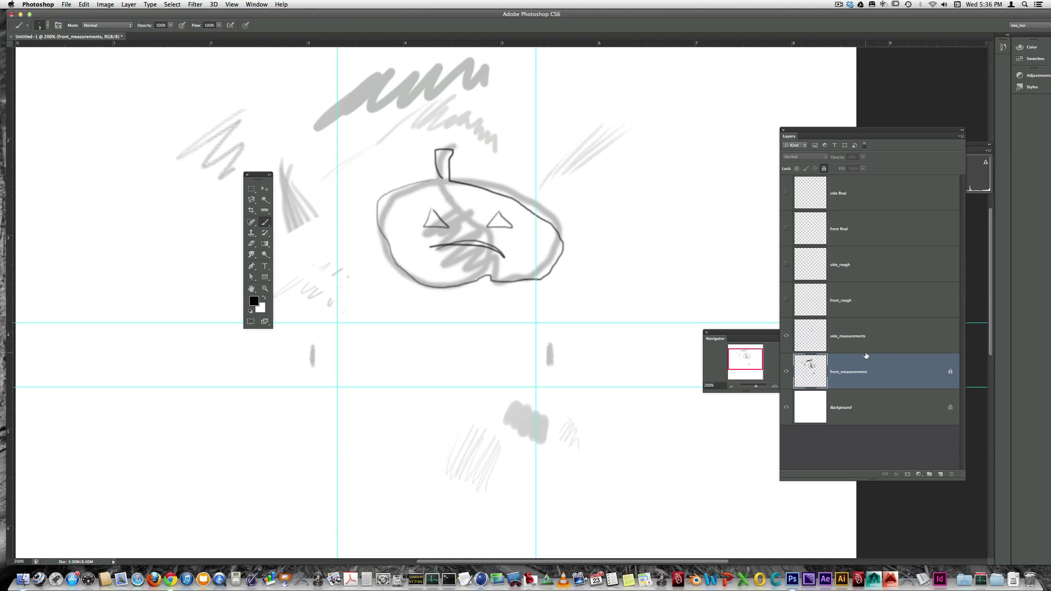
Hide the front_measurements and side_measurements layers and turn on the side final layer
left_click(786, 372)
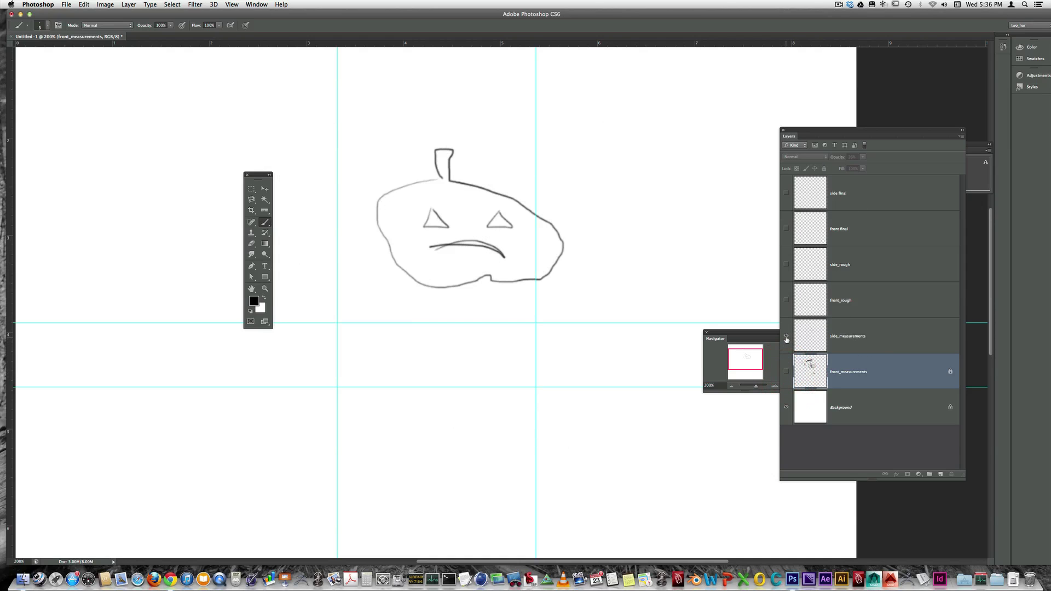
left_click(785, 336)
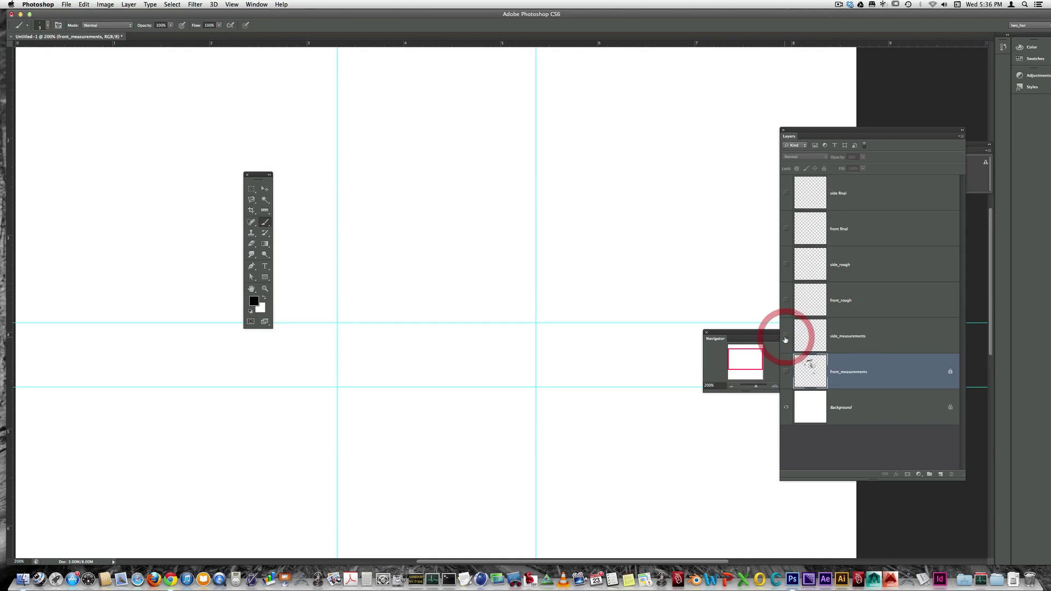
left_click(786, 192)
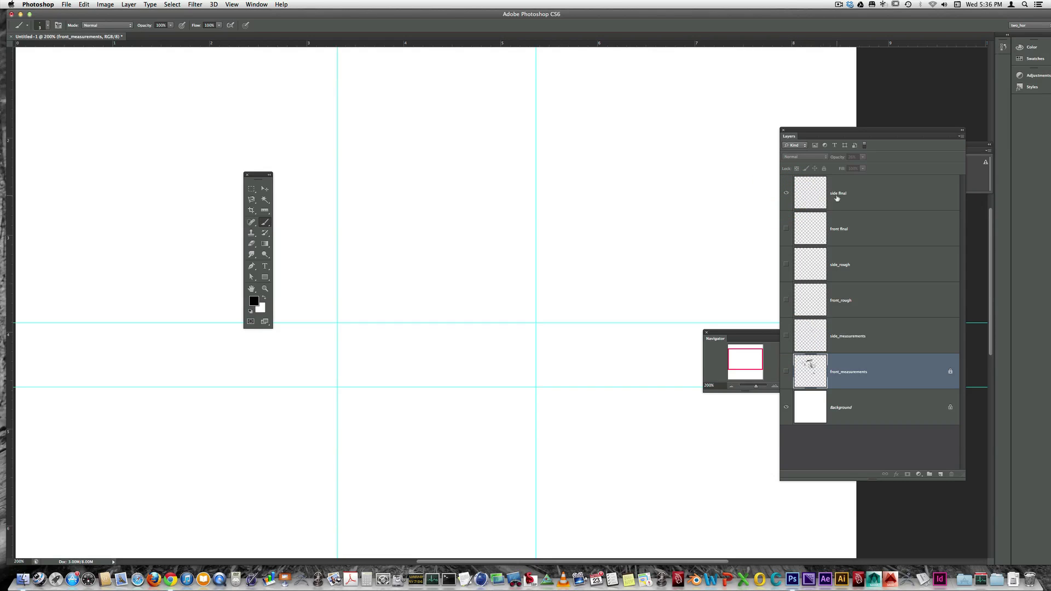
scroll(564, 199, "down", 5, "alt")
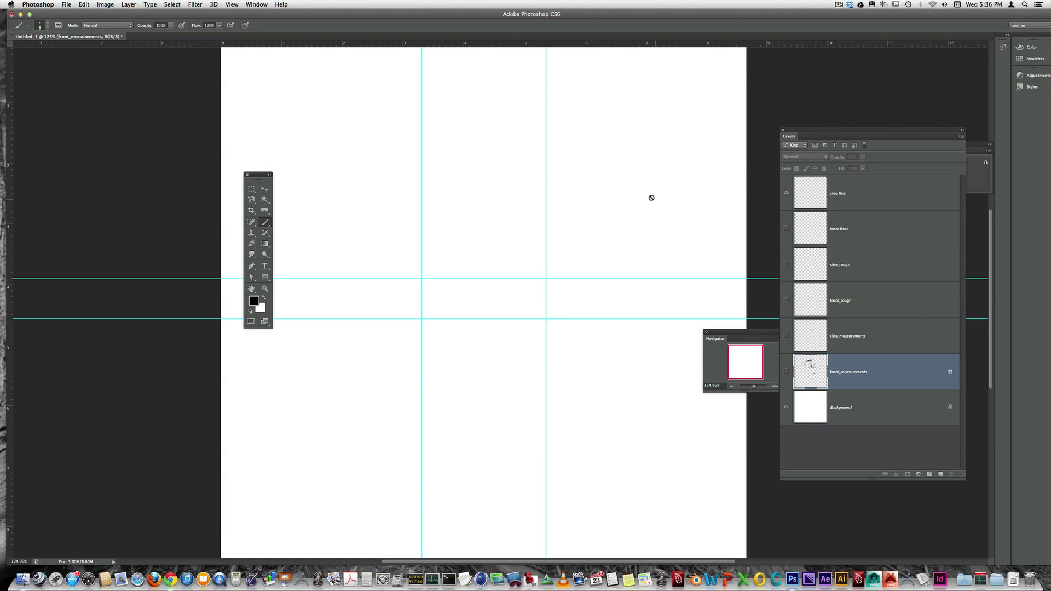
Draw a left-facing head profile from crown to chin on the side final layer and check it with the Background briefly hidden
left_click(904, 200)
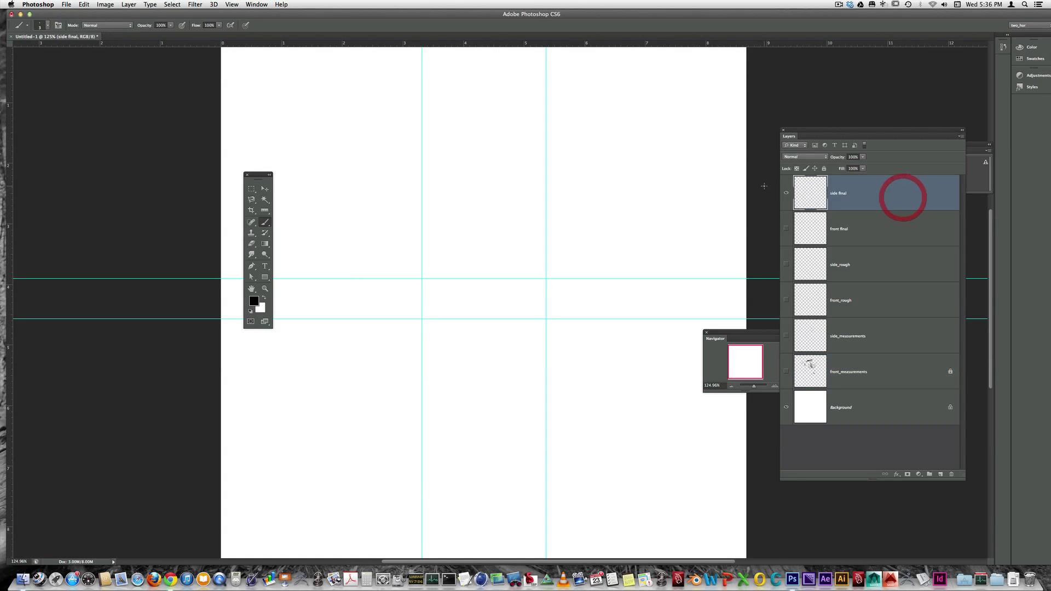
mouse_move(553, 119)
left_mouse_down()
mouse_move(484, 113)
mouse_move(407, 131)
mouse_move(370, 161)
mouse_move(355, 232)
mouse_move(333, 262)
mouse_move(355, 281)
mouse_move(369, 374)
mouse_move(403, 392)
left_mouse_up()
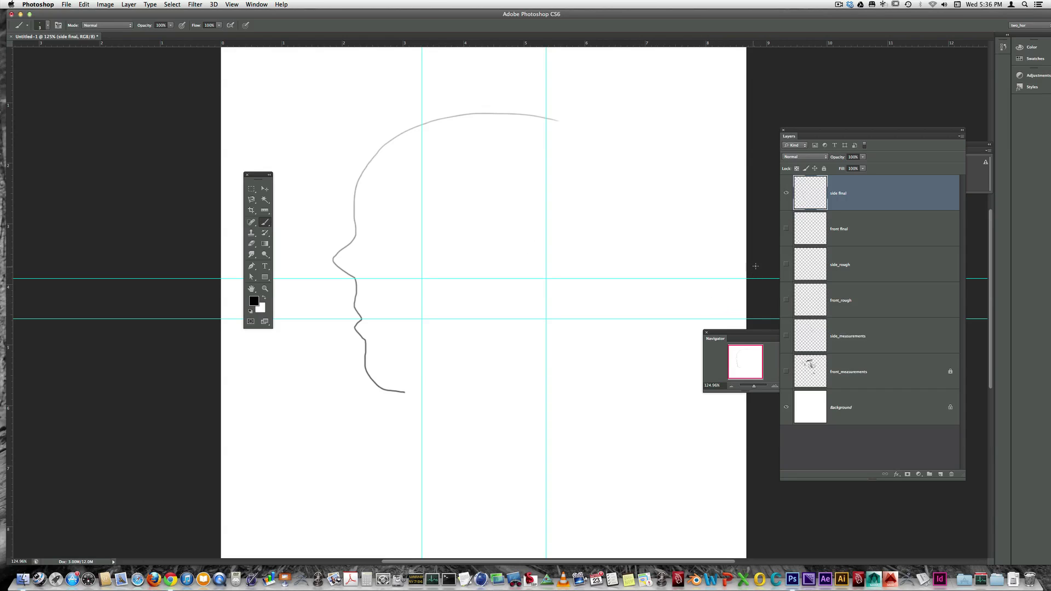
left_click(786, 406)
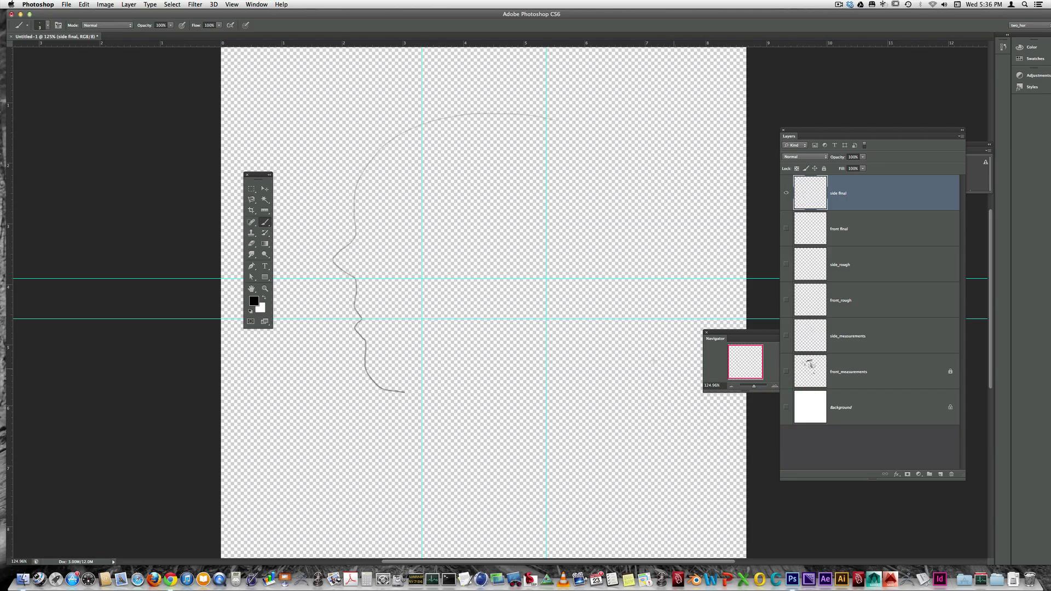
left_click(786, 407)
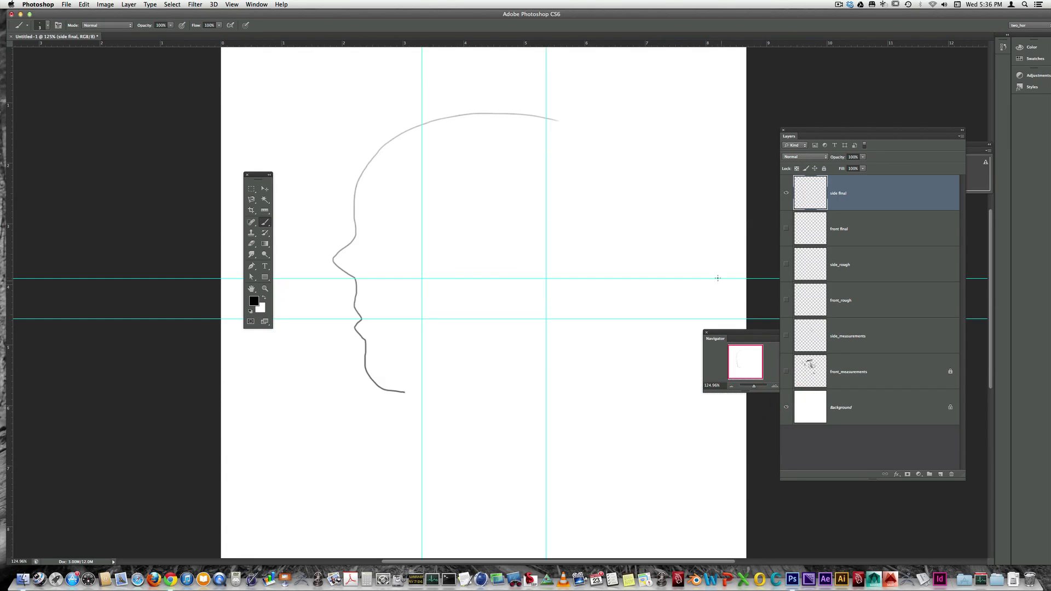
Save the side drawing as a JPEG copy named side_previz at quality 12 (Maximum) with the Baseline ("Standard") option
left_click(66, 6)
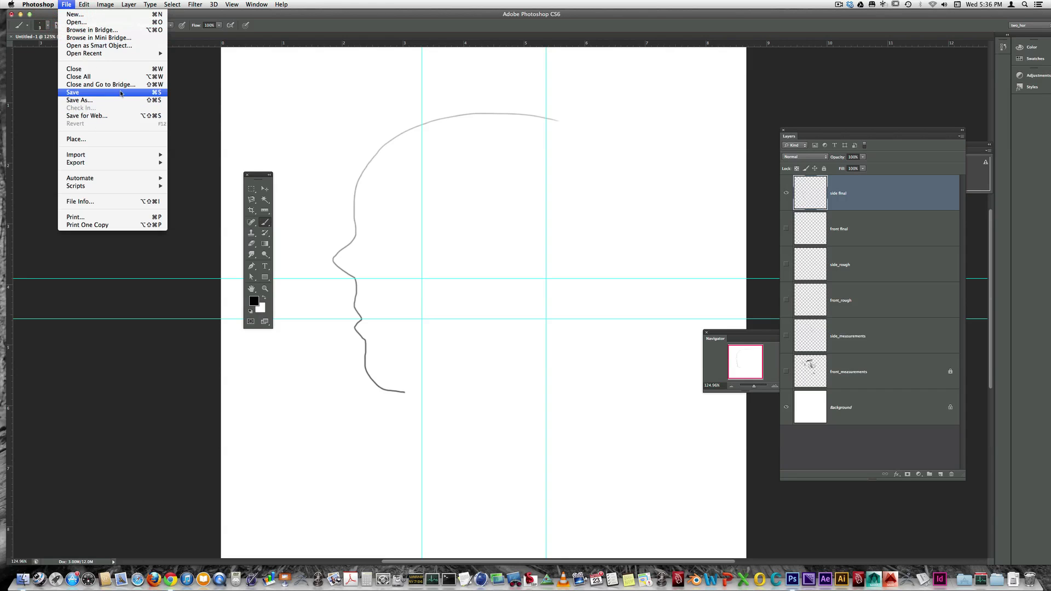
left_click(163, 100)
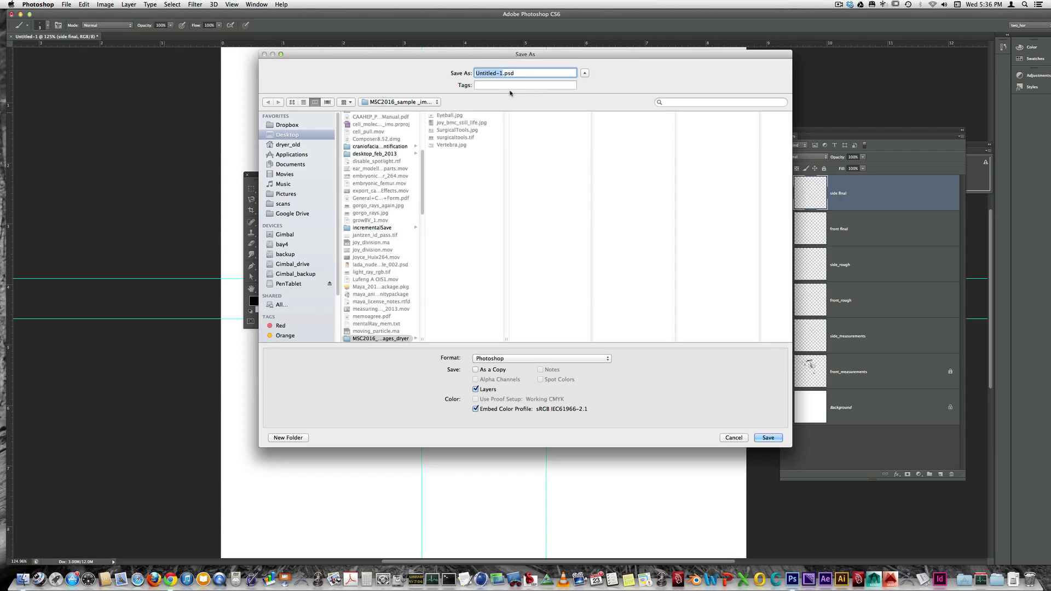
type("side")
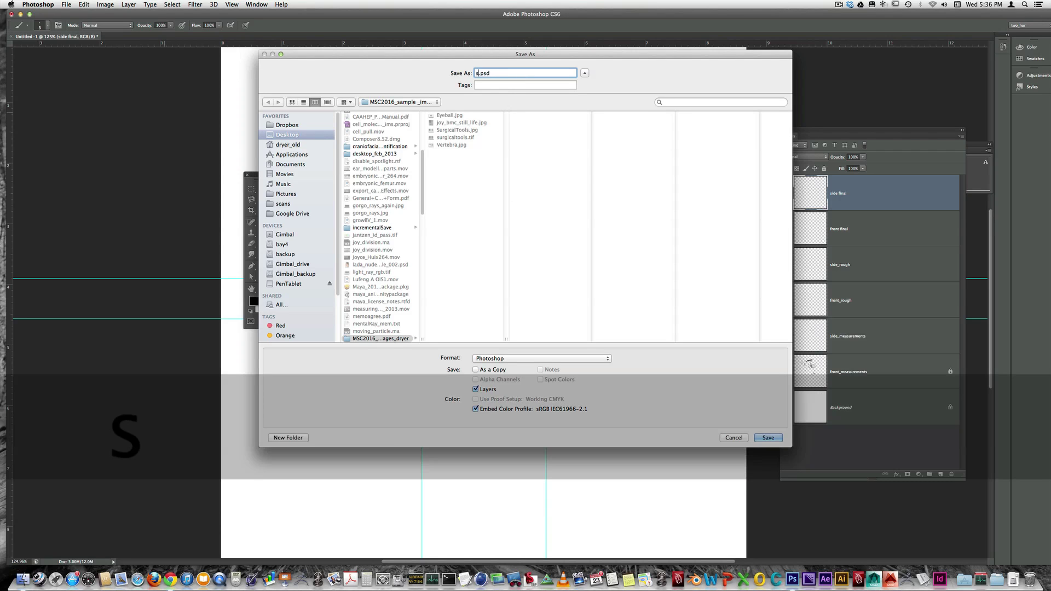
type("_prev")
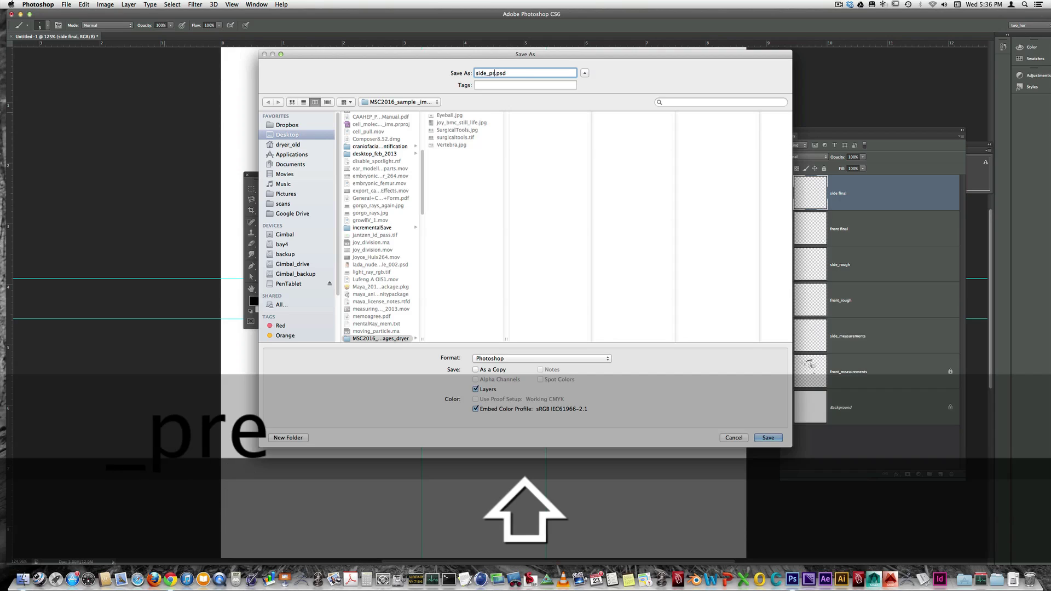
type("iz")
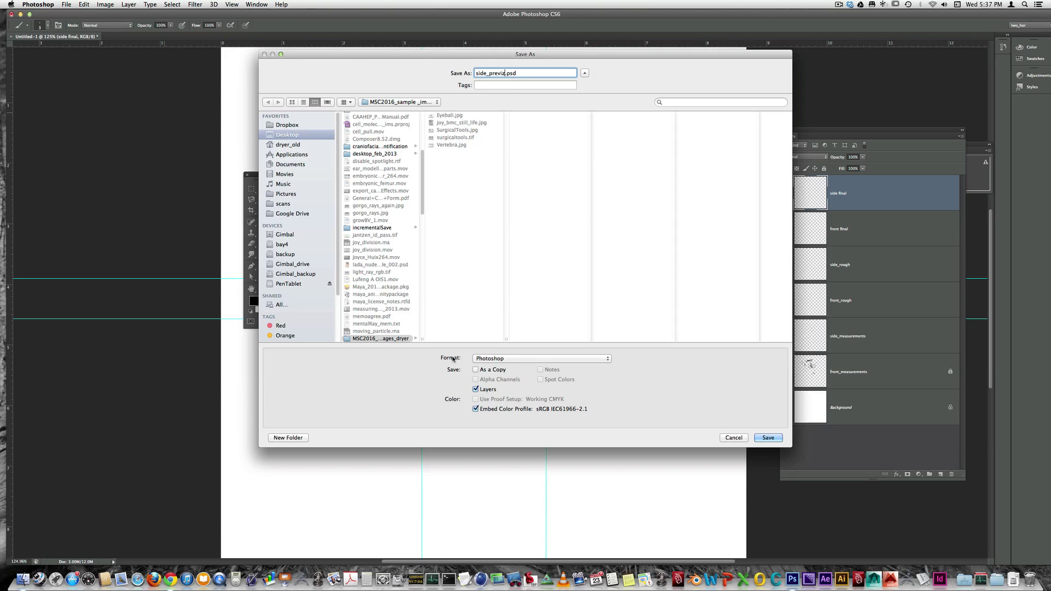
left_click(481, 358)
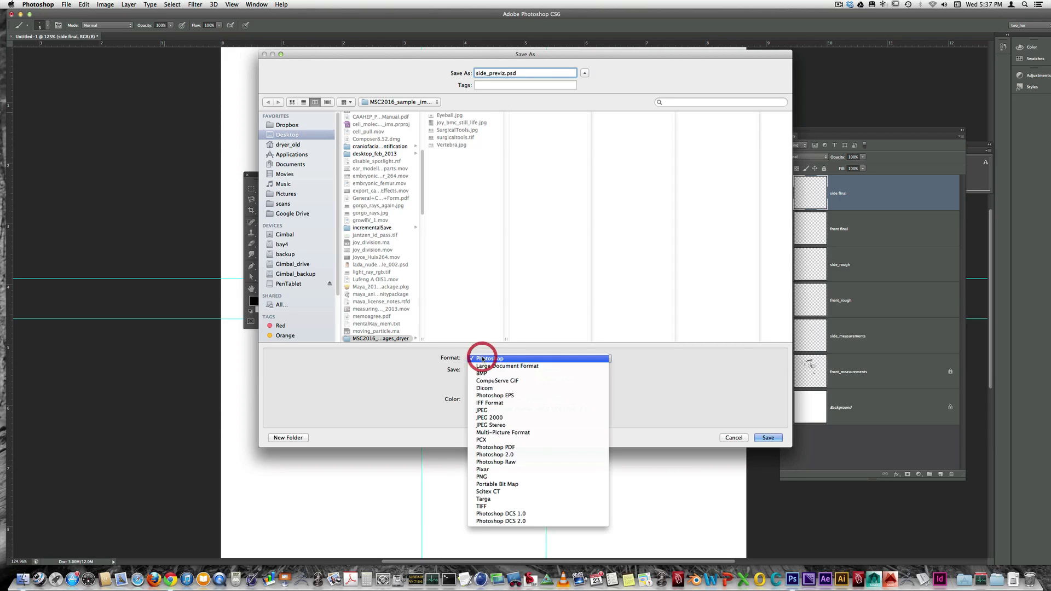
left_click(512, 412)
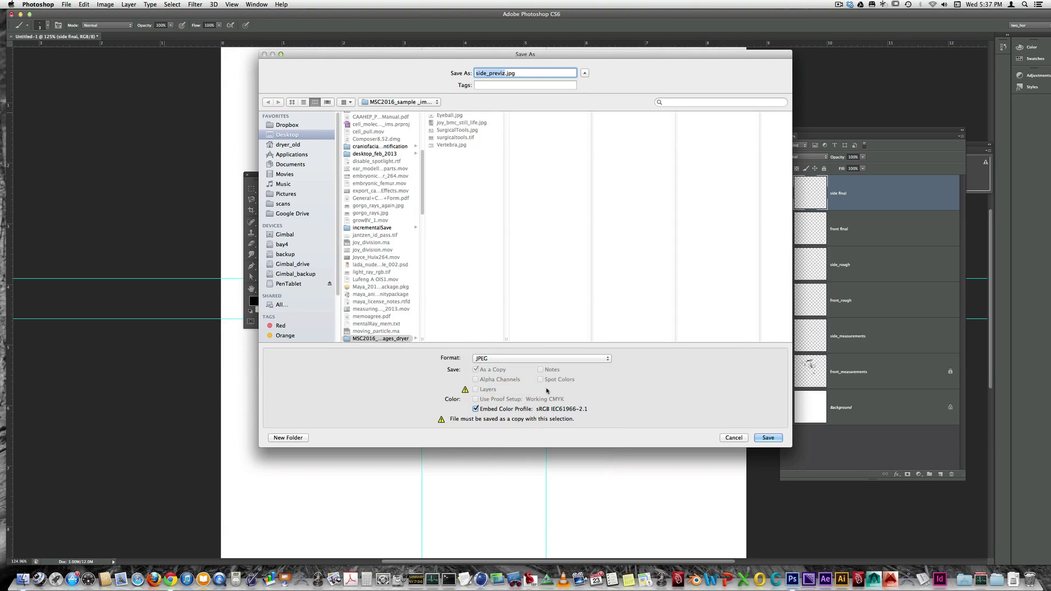
left_click(760, 438)
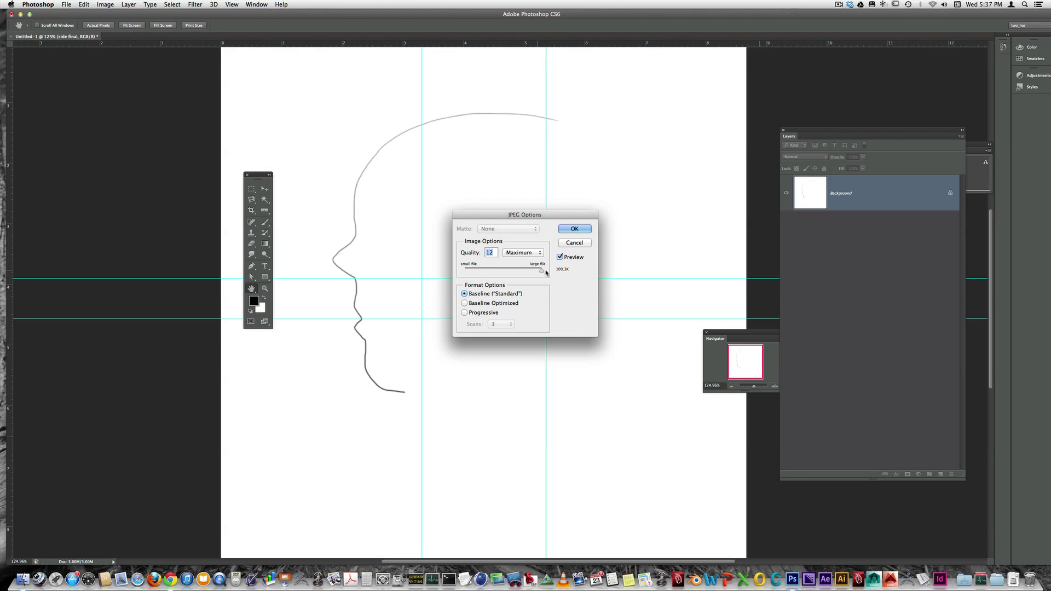
left_click(580, 229)
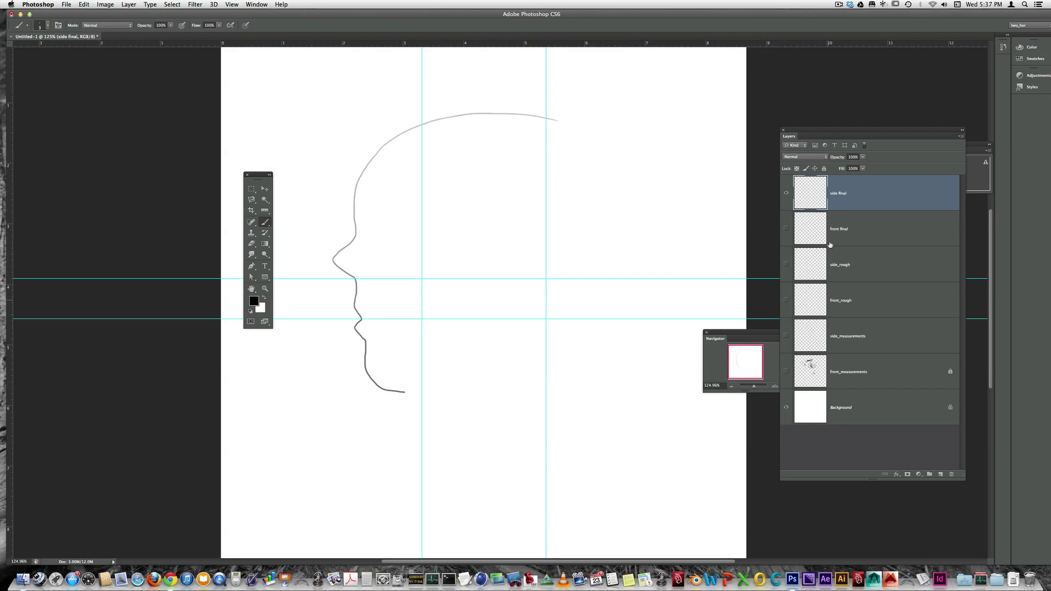
Hide the side final layer, show the front final layer and make it active
left_click(786, 194)
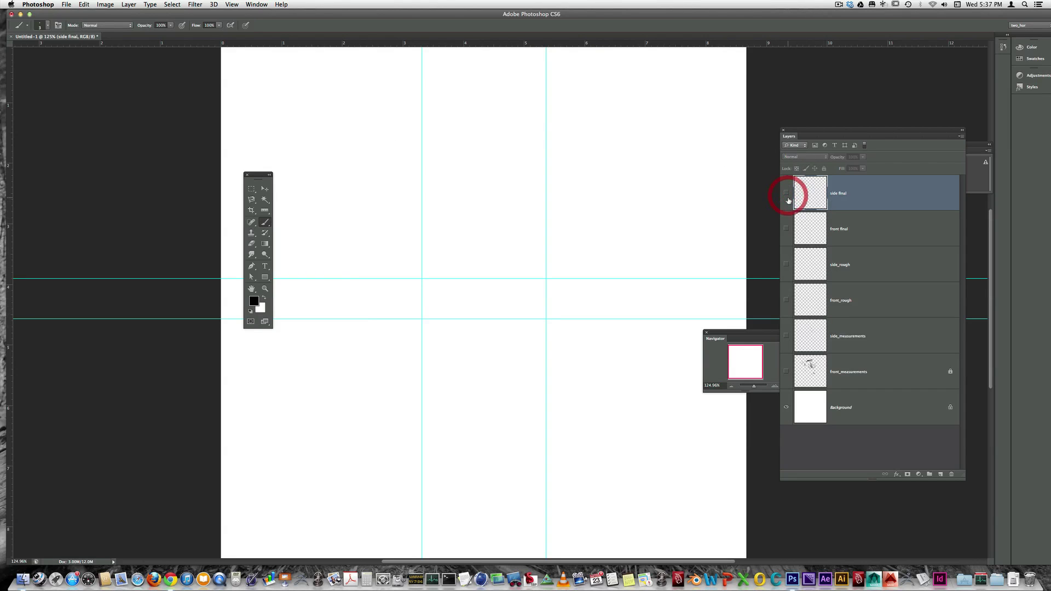
left_click(786, 230)
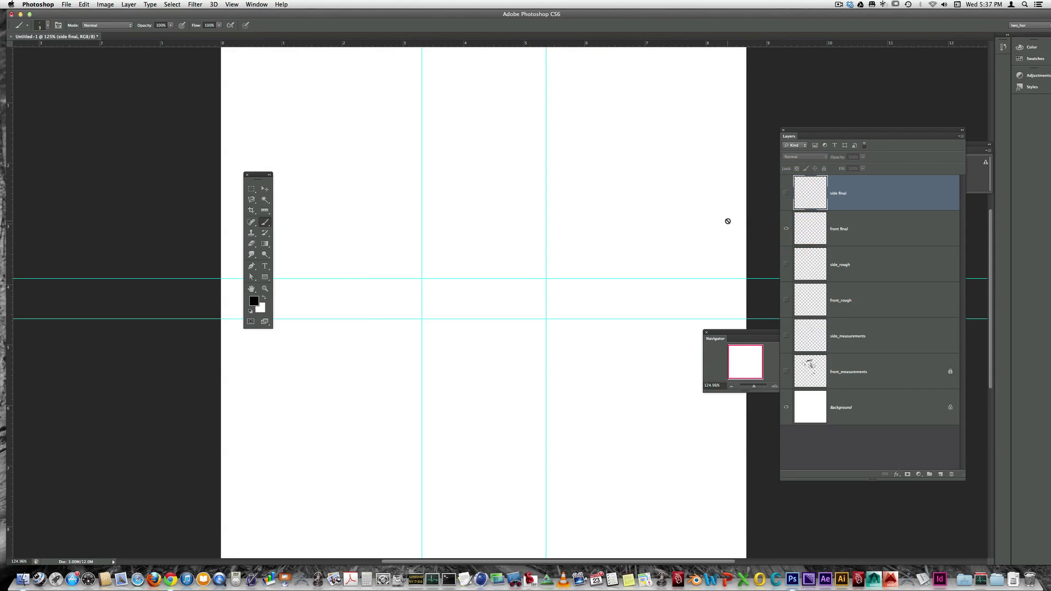
left_click(814, 227)
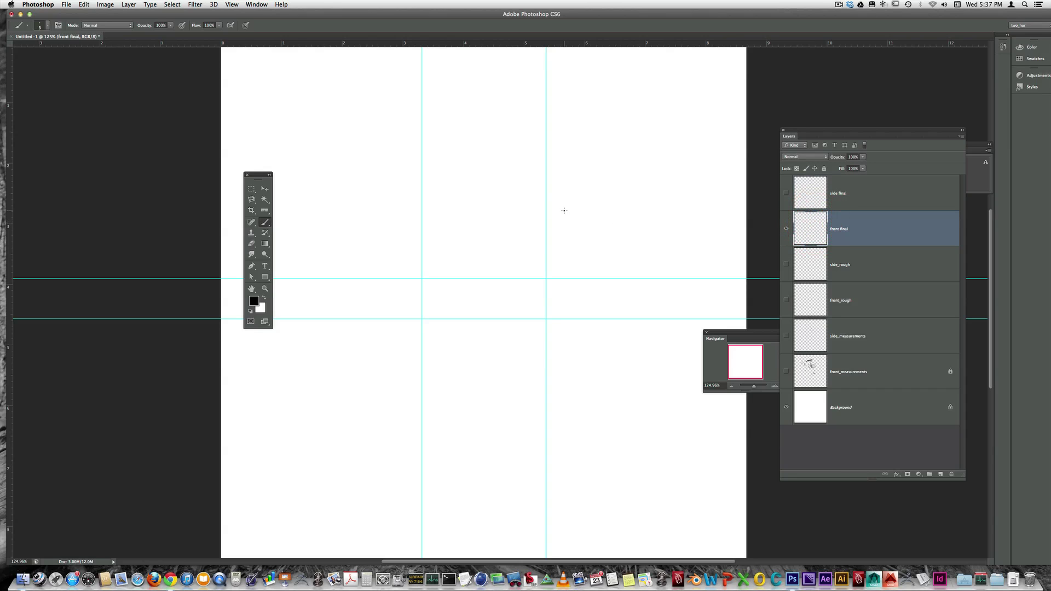
Sketch a front-view figure on front final with a large rounded head, a body below it, two small eyes, a mouth and a chest line
mouse_move(618, 156)
left_mouse_down()
mouse_move(393, 192)
mouse_move(433, 319)
mouse_move(653, 312)
mouse_move(666, 204)
left_mouse_up()
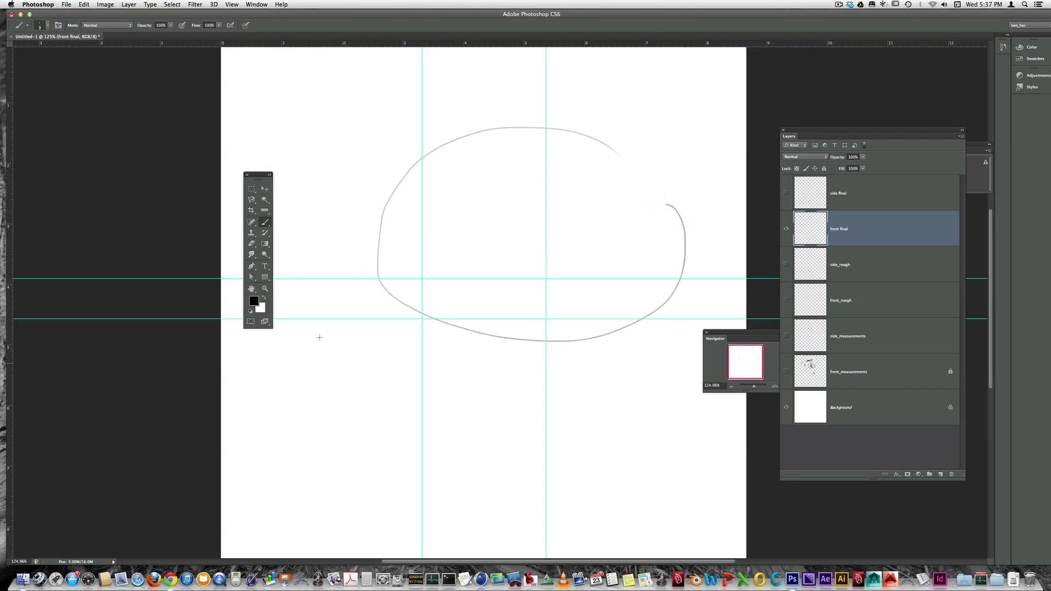
mouse_move(411, 308)
left_mouse_down()
mouse_move(414, 409)
mouse_move(463, 429)
mouse_move(606, 428)
mouse_move(637, 355)
left_mouse_up()
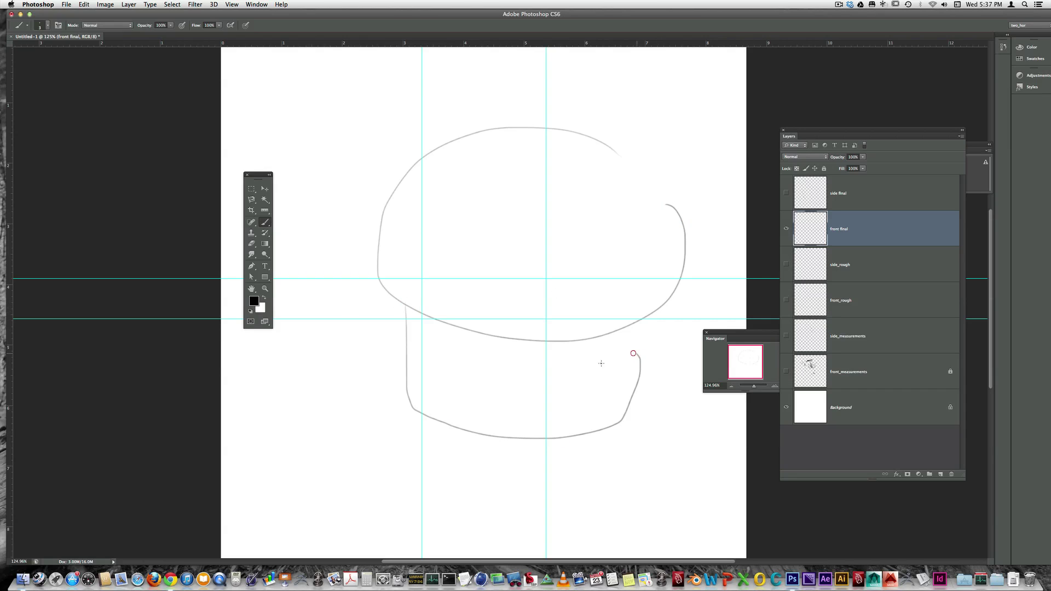
left_click_drag(493, 364, 582, 368)
left_click_drag(499, 289, 553, 293)
left_click_drag(461, 227, 464, 230)
left_click_drag(580, 245, 581, 239)
Start a Save As of the front drawing in JPEG format and cancel the save
left_click(66, 5)
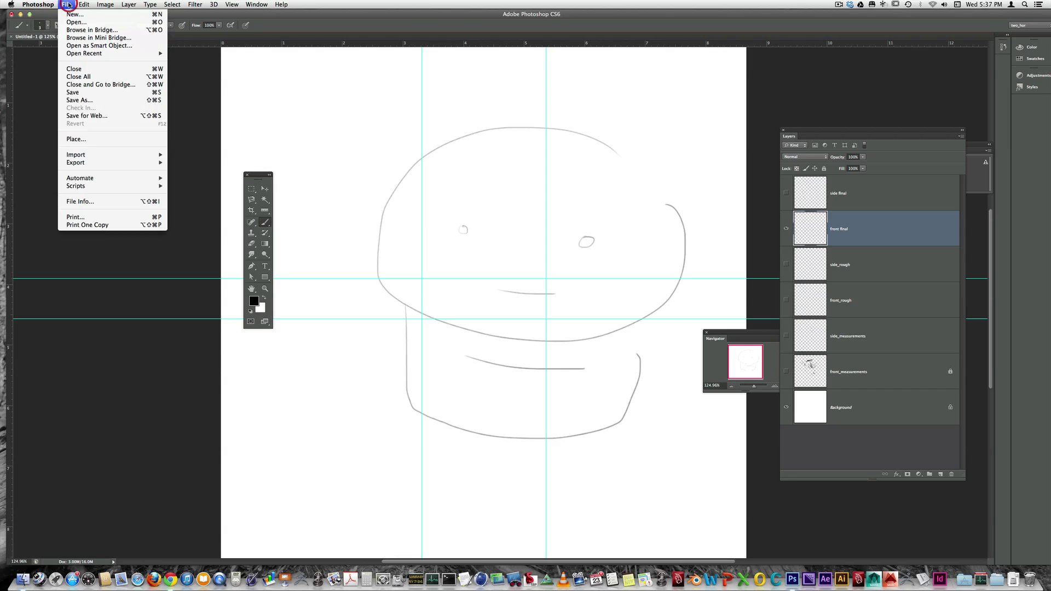
left_click(77, 101)
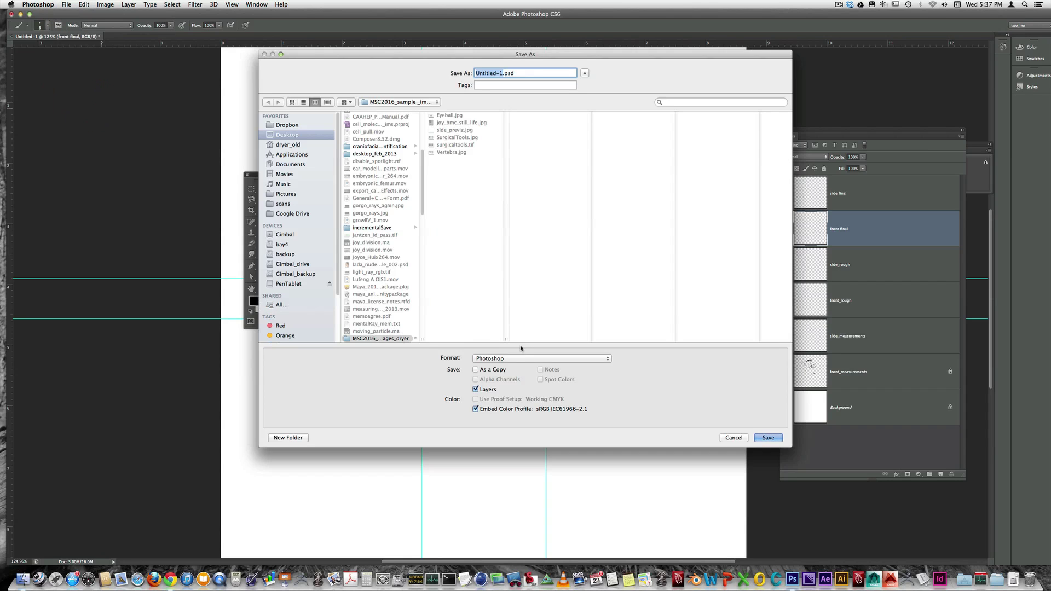
left_click(523, 358)
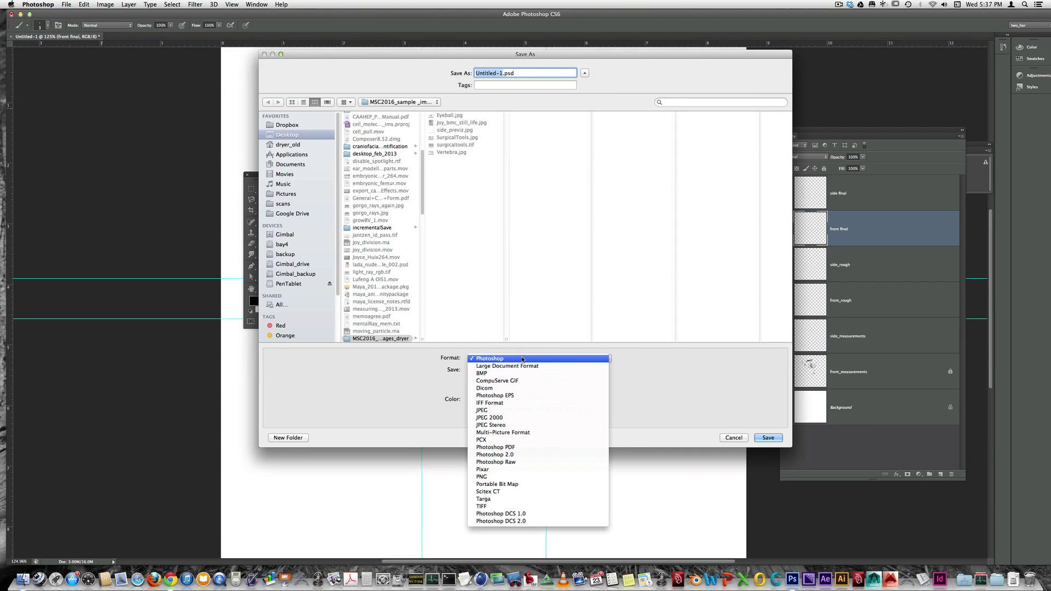
left_click(529, 411)
left_click(731, 437)
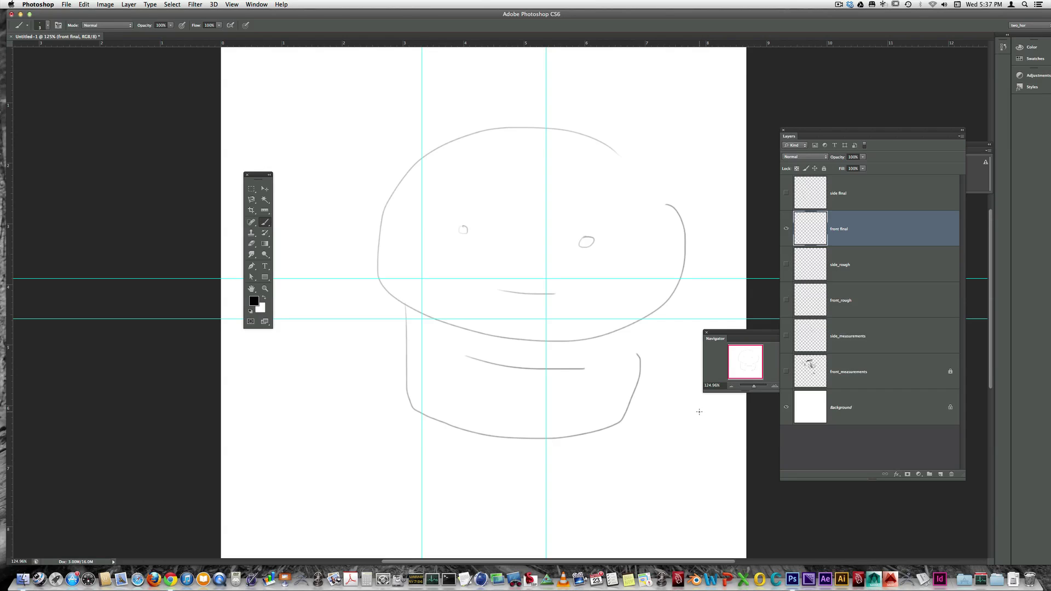
Draw pointed ears on both sides of the head's top edge on the front final layer
mouse_move(409, 171)
left_mouse_down()
mouse_move(417, 110)
mouse_move(441, 148)
left_mouse_up()
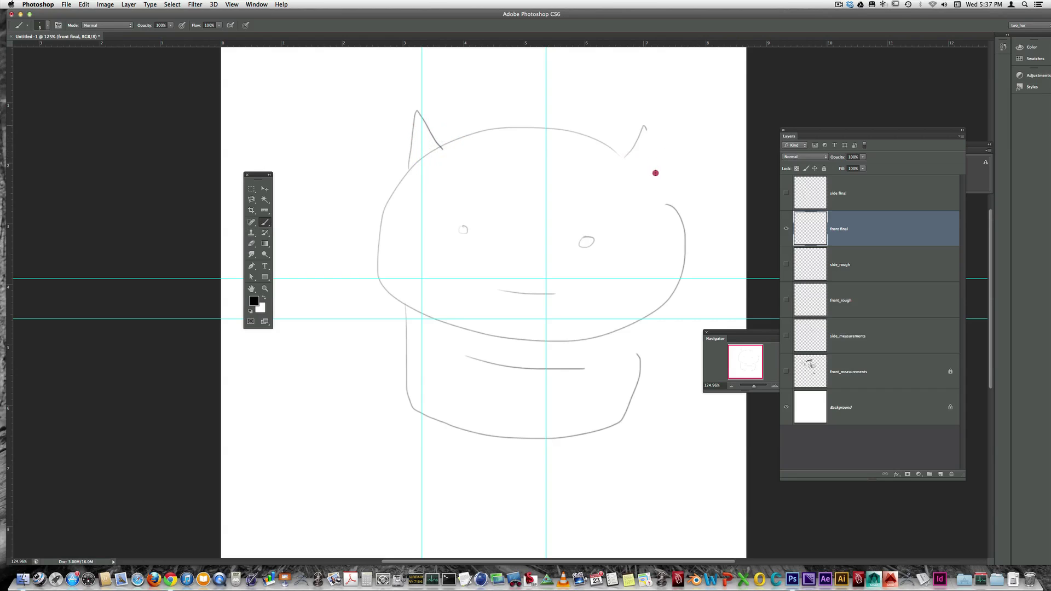